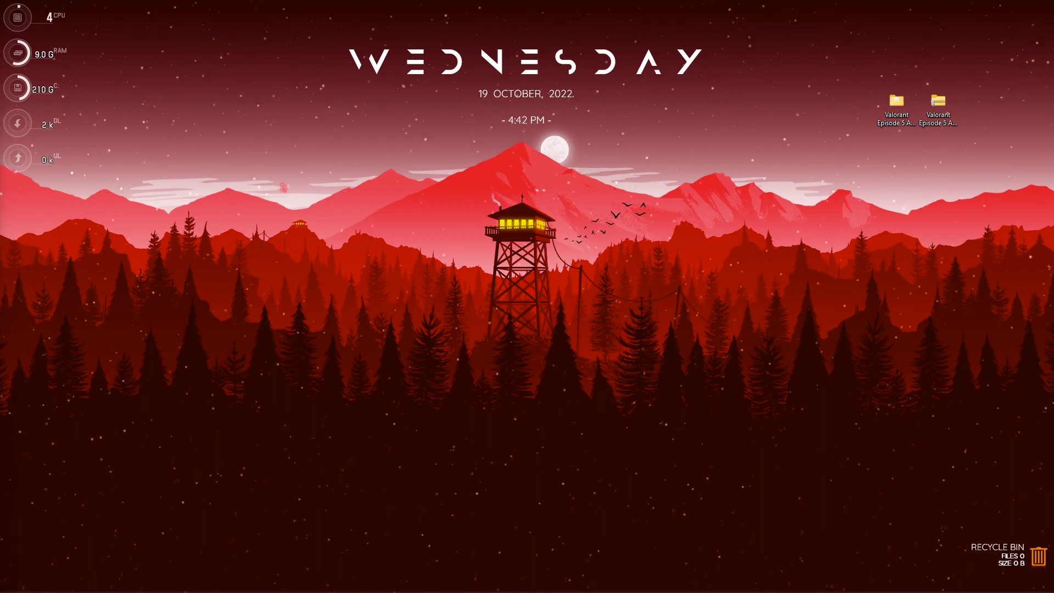
Open Windows Settings, search for "game mode" and open the page for turning on Game Mode.
key("super")
type("settings")
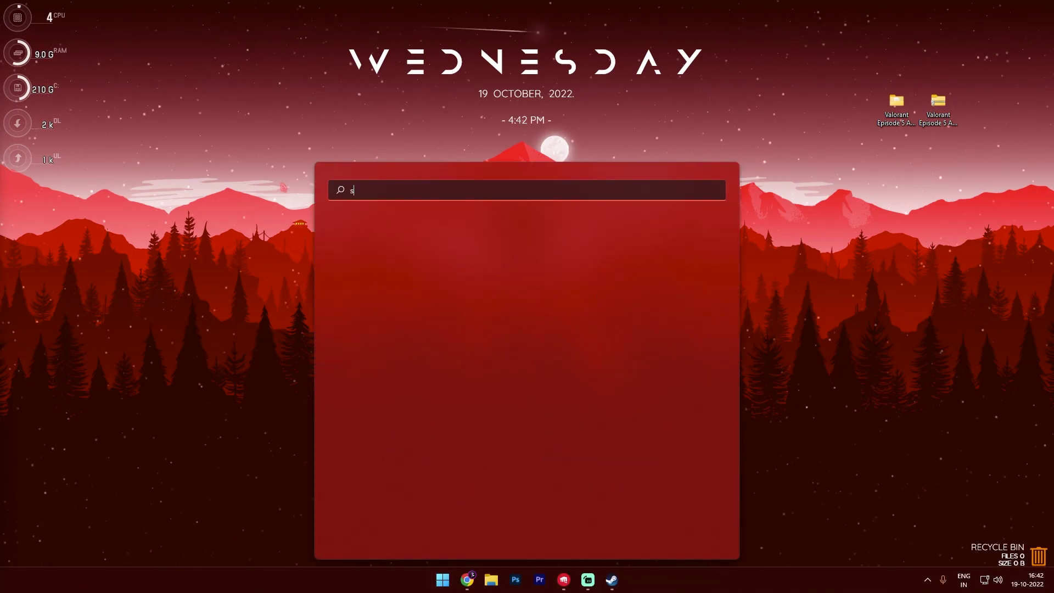
key("Return")
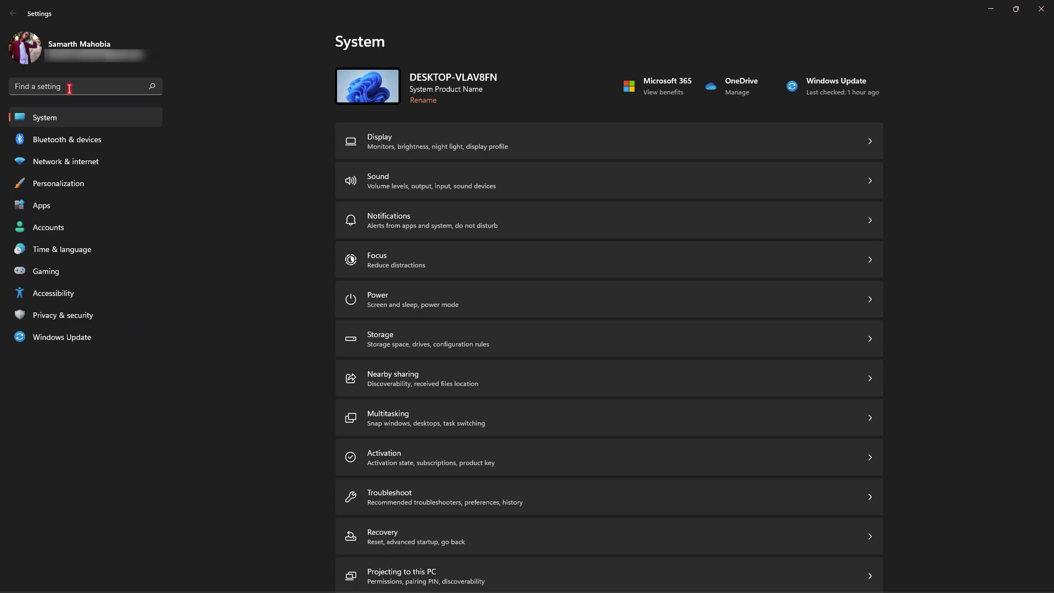
left_click(70, 88)
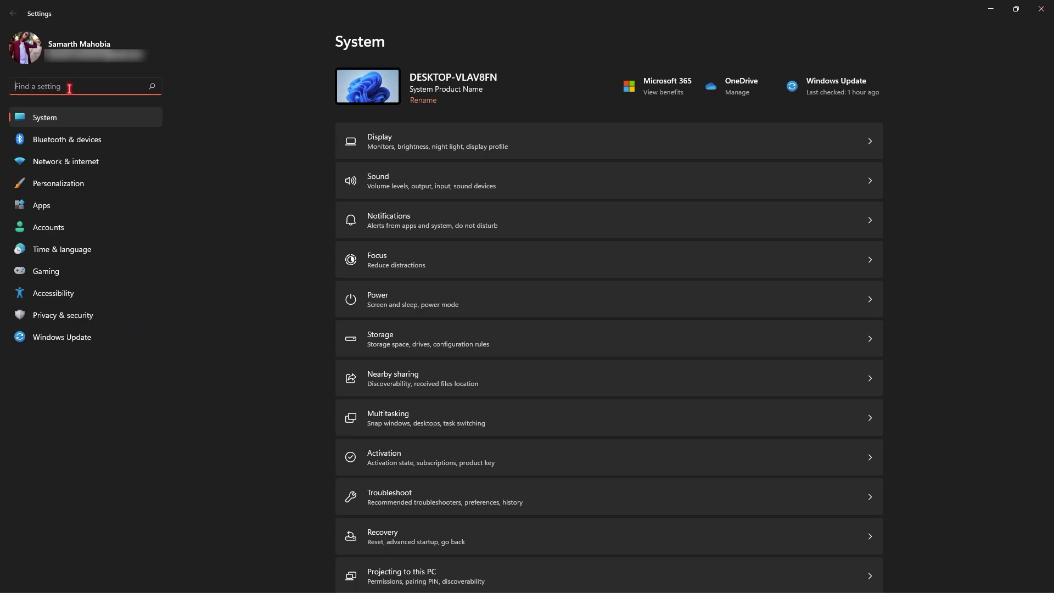
type("game mode")
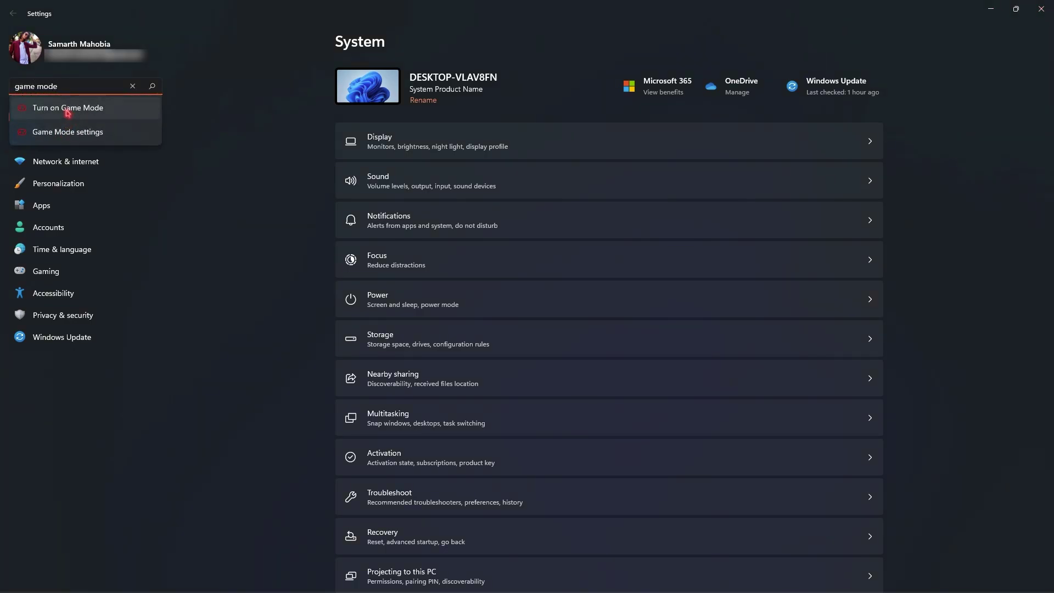
left_click(66, 109)
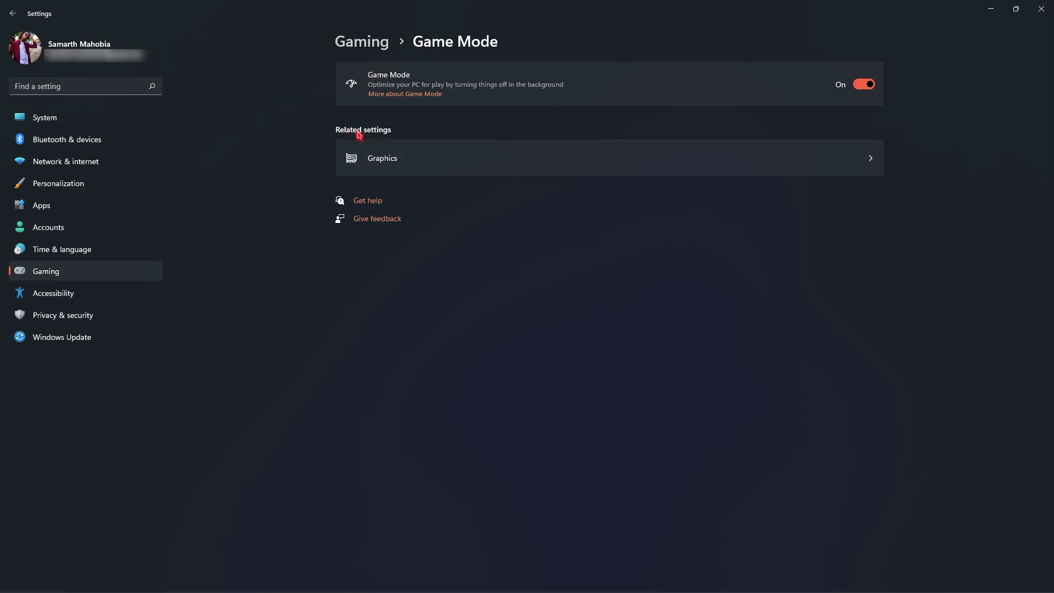
In the related Graphics settings, set the graphics preference of VALORANT to High performance and save it.
left_click(400, 164)
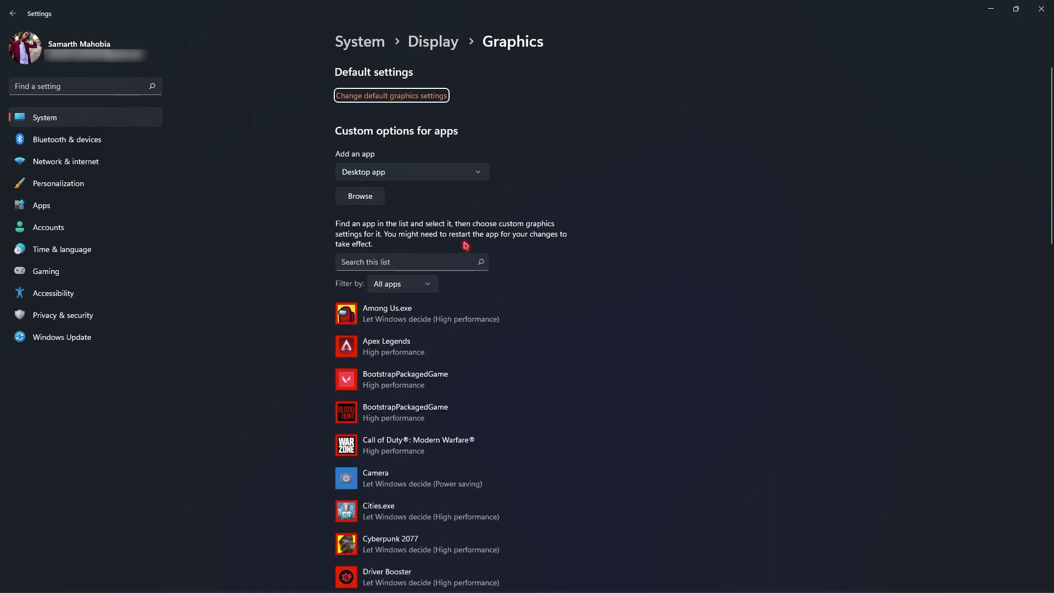
scroll(419, 236, "down", 2)
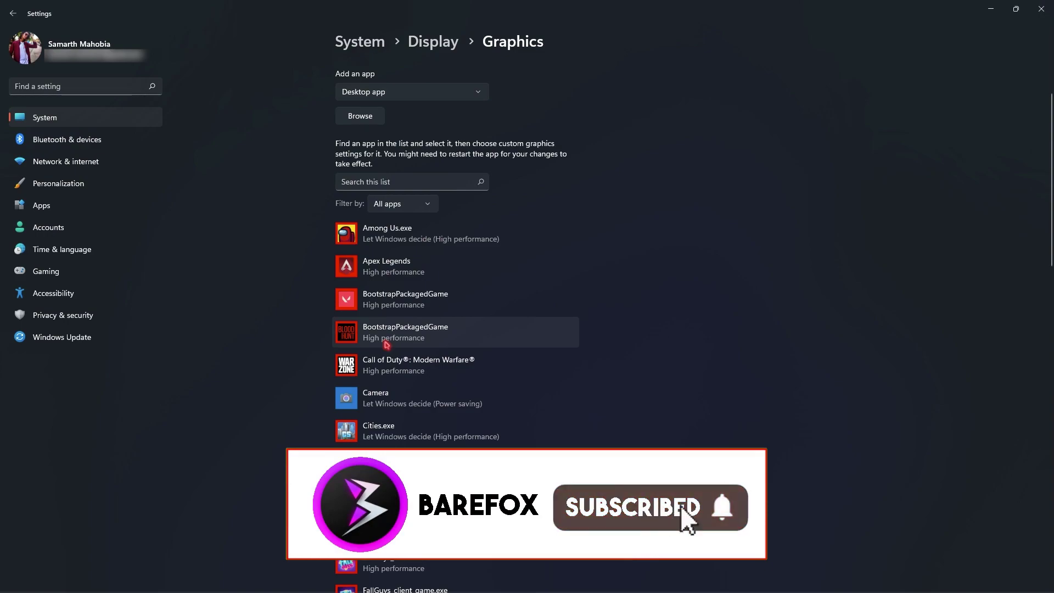
scroll(387, 329, "down", 6)
scroll(398, 275, "down", 4)
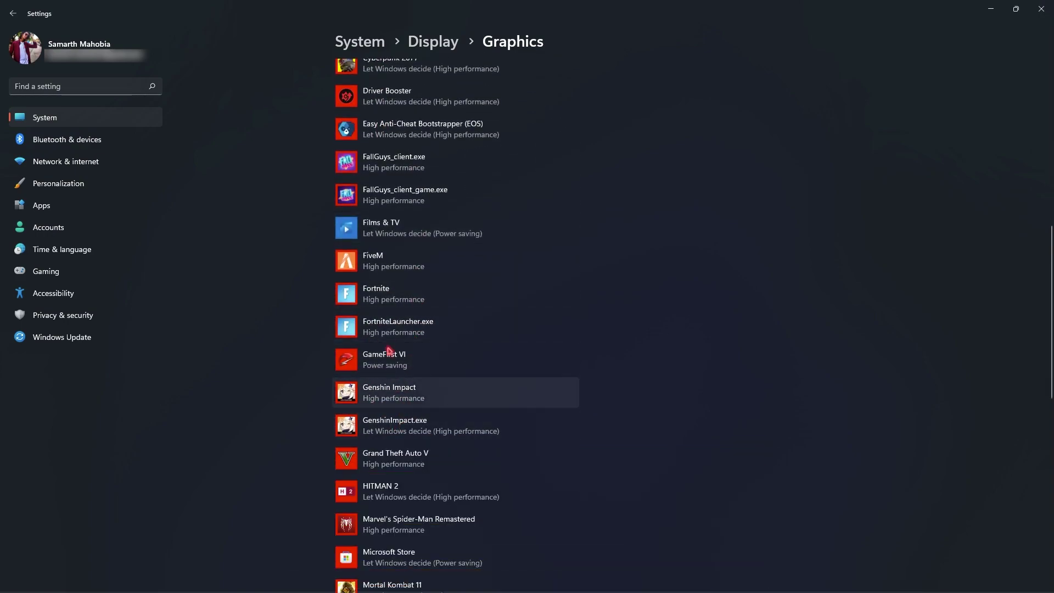
scroll(395, 356, "down", 4)
scroll(401, 397, "down", 4)
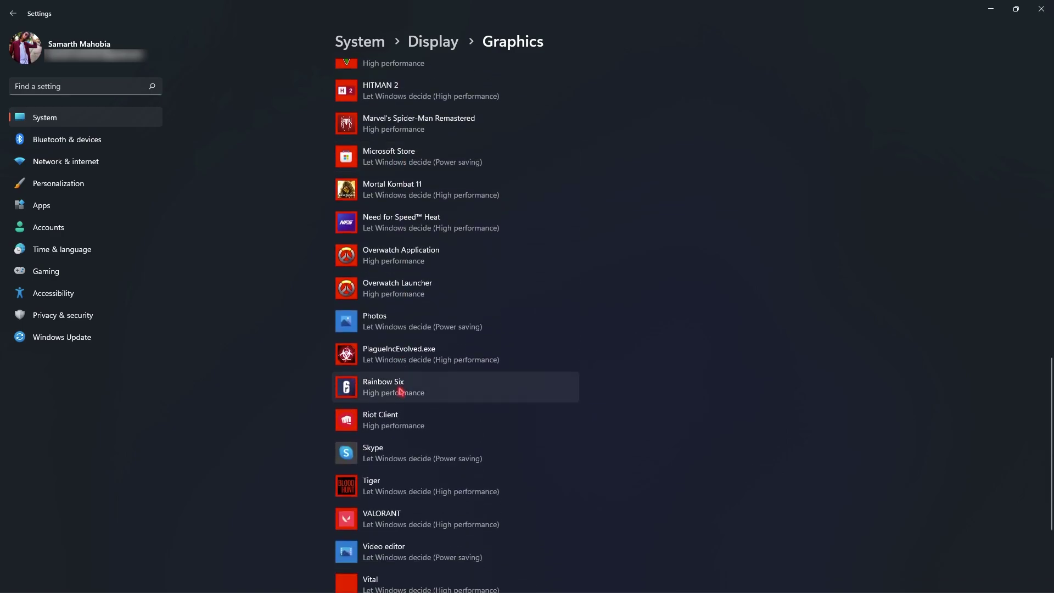
scroll(400, 418, "down", 1)
left_click(400, 434)
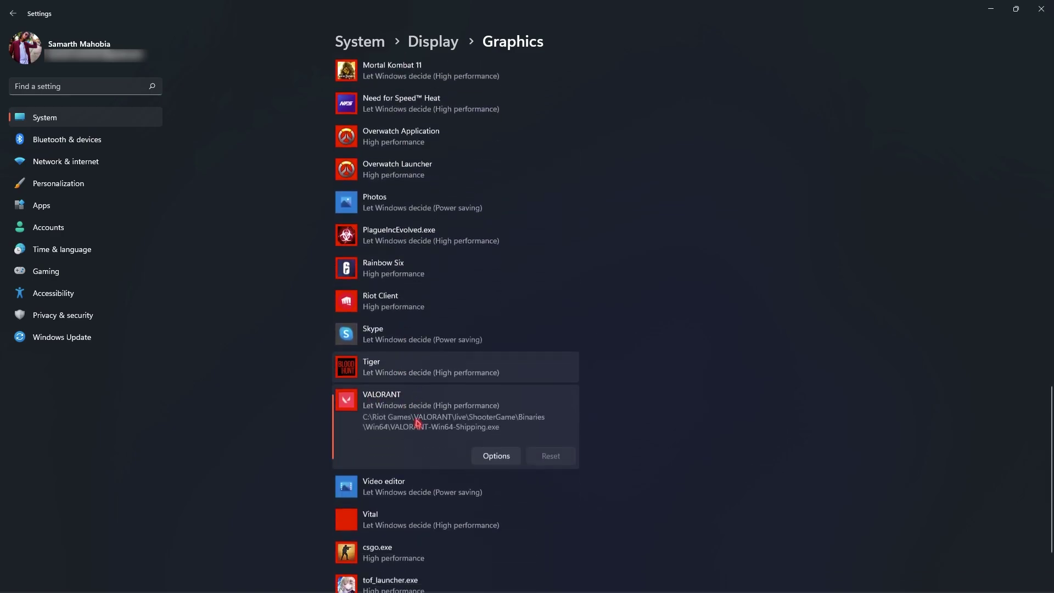
left_click(497, 422)
left_click(463, 300)
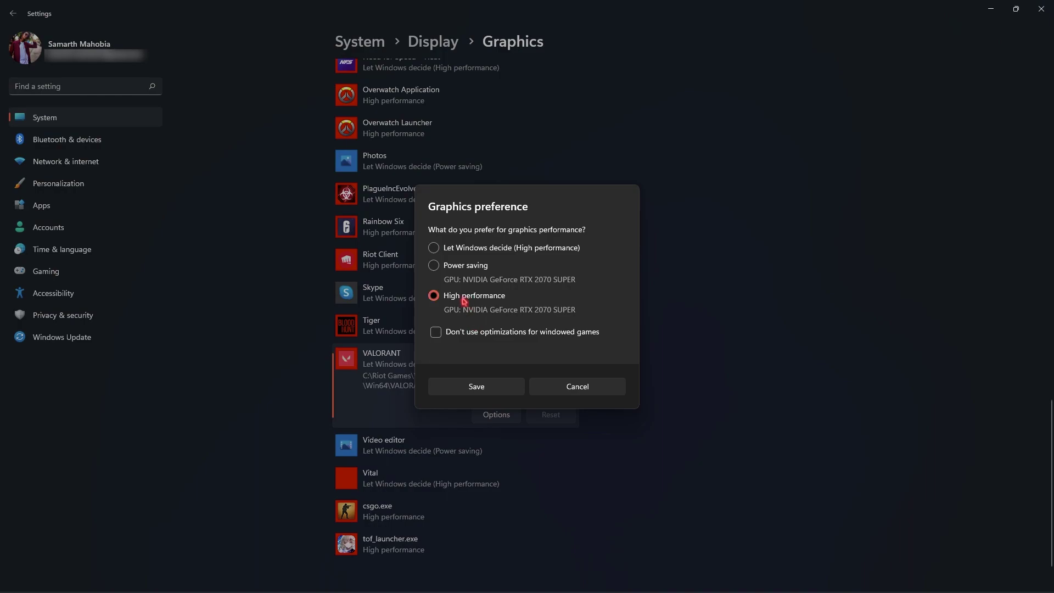
left_click(492, 387)
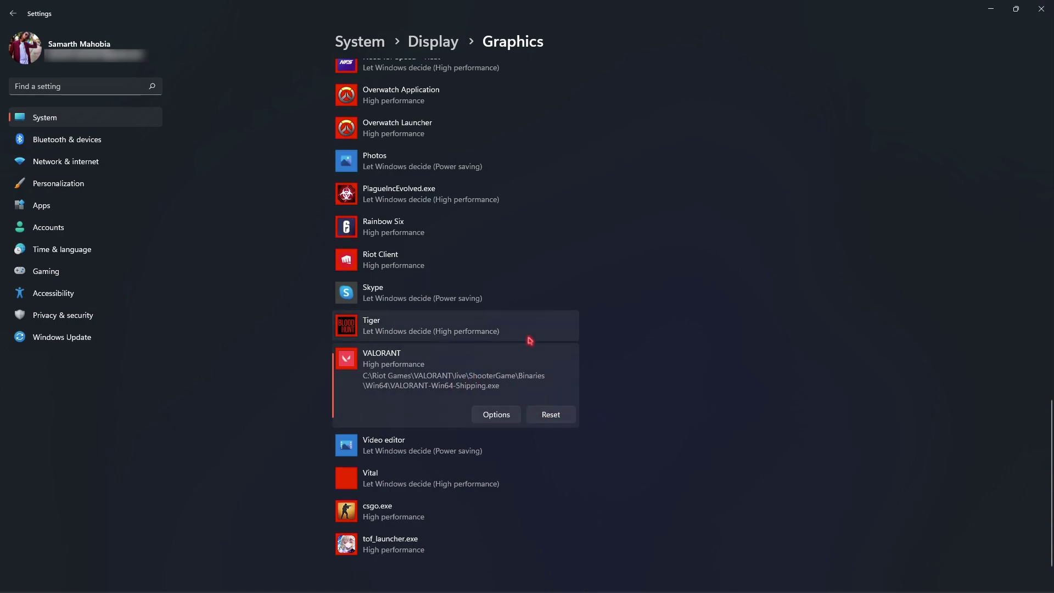
Try to add VALORANT-Win64-Shipping.exe from C:\Riot Games\VALORANT\live\ShooterGame\Binaries\Win64 as a desktop app with custom graphics options.
scroll(530, 341, "up", 15)
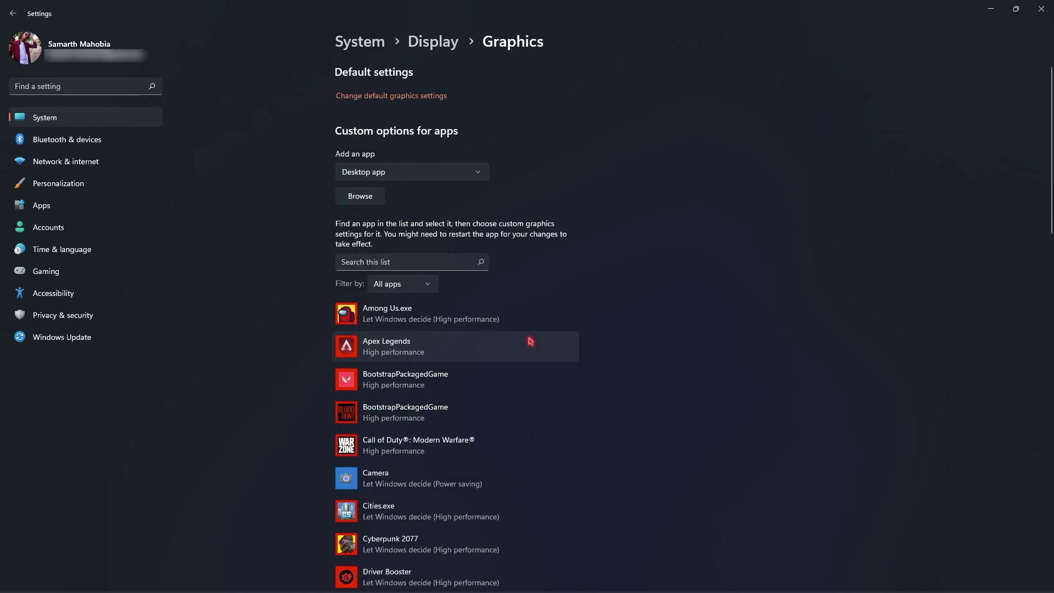
left_click(353, 197)
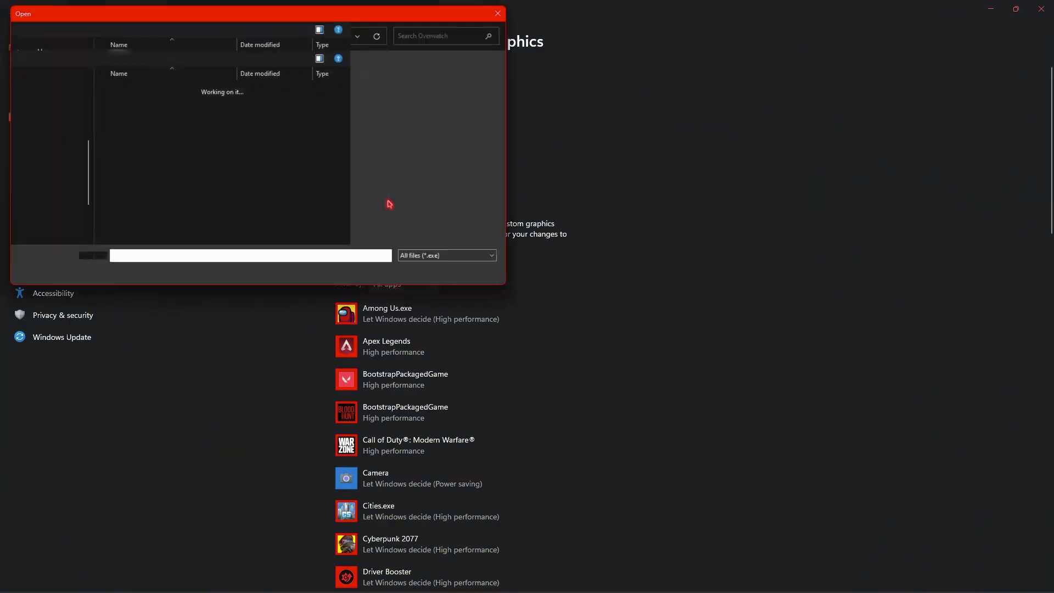
left_click(59, 203)
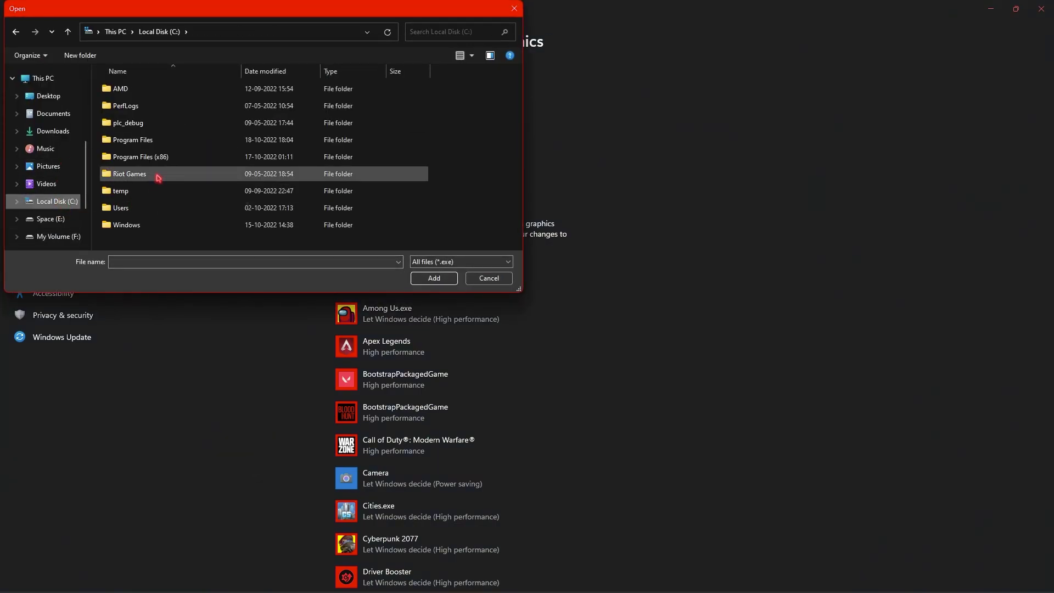
double_click(156, 174)
double_click(132, 106)
double_click(141, 91)
left_click(136, 123)
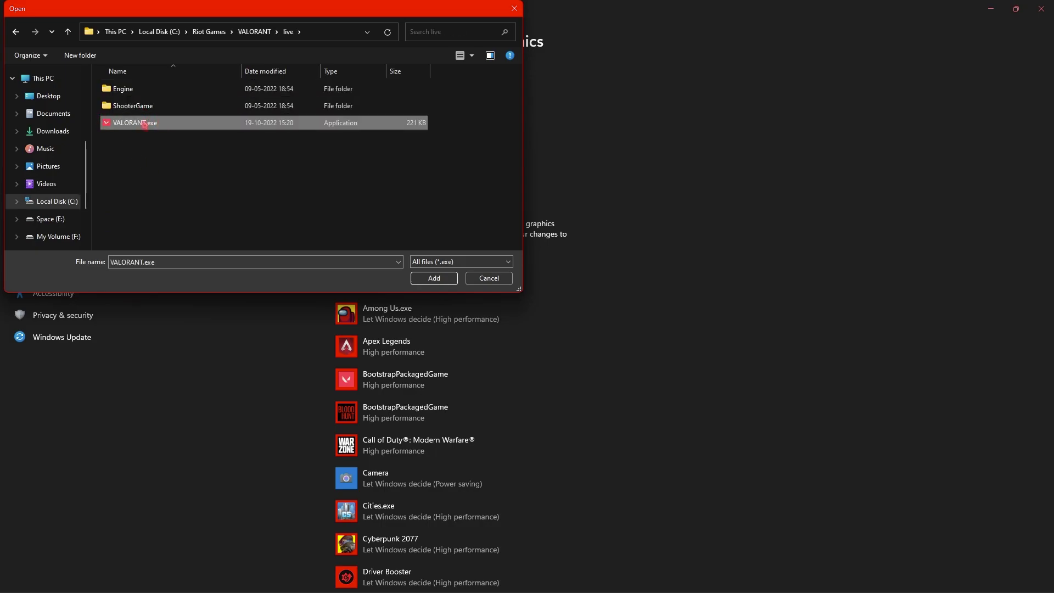
double_click(146, 106)
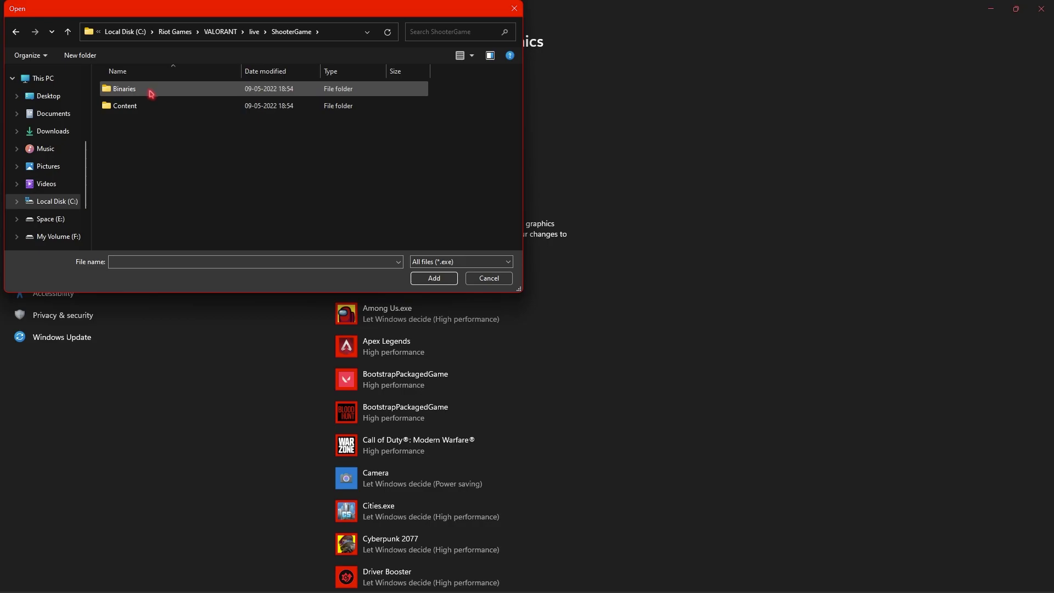
double_click(146, 89)
double_click(150, 93)
left_click(167, 93)
left_click(434, 278)
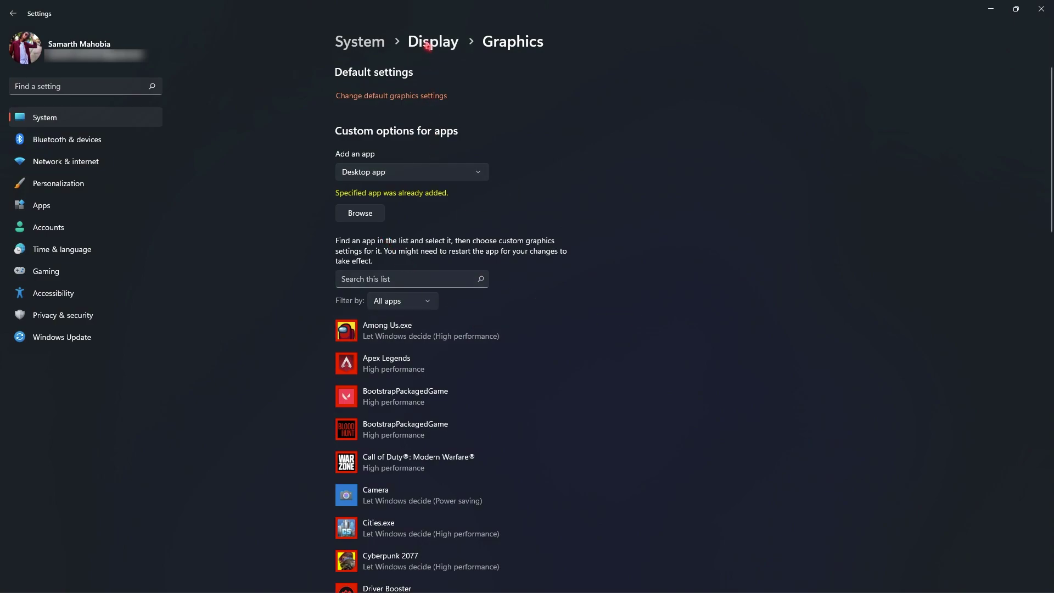
Return to the System settings, search for "start" and open the Startup Apps page.
left_click(358, 46)
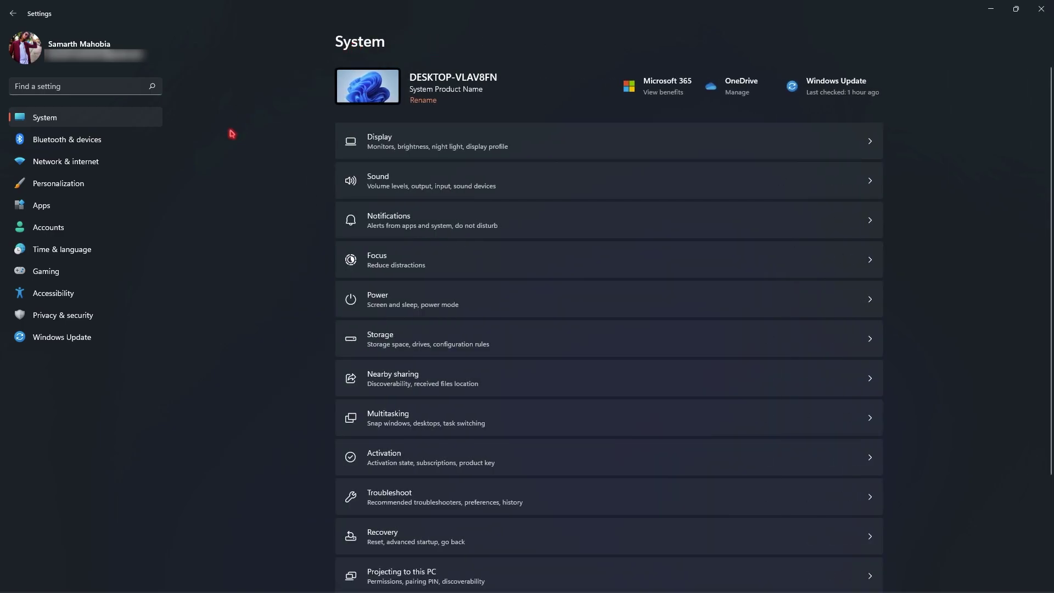
left_click(50, 80)
type("s")
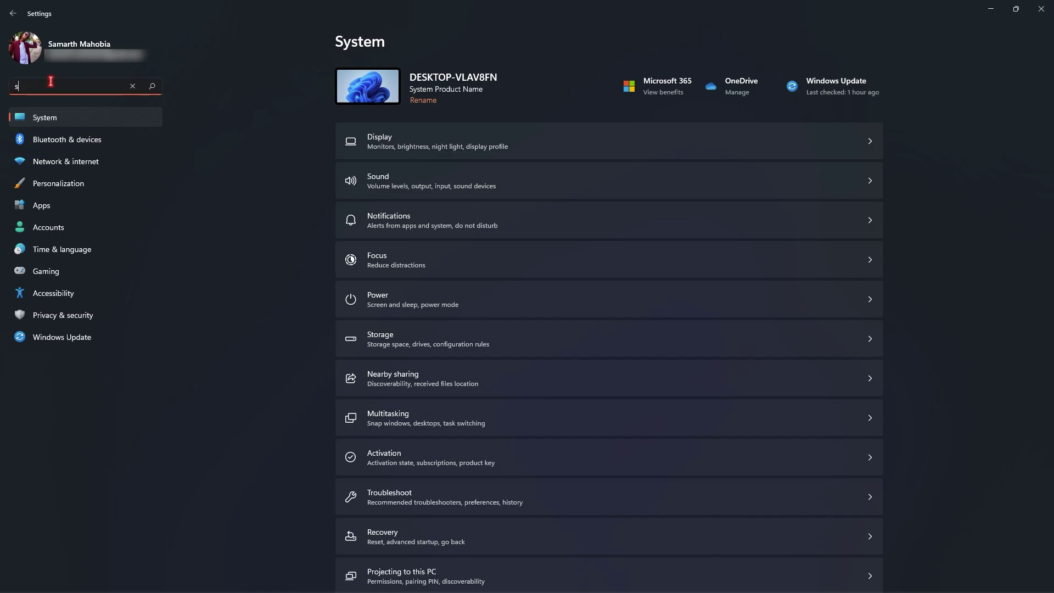
type("tart")
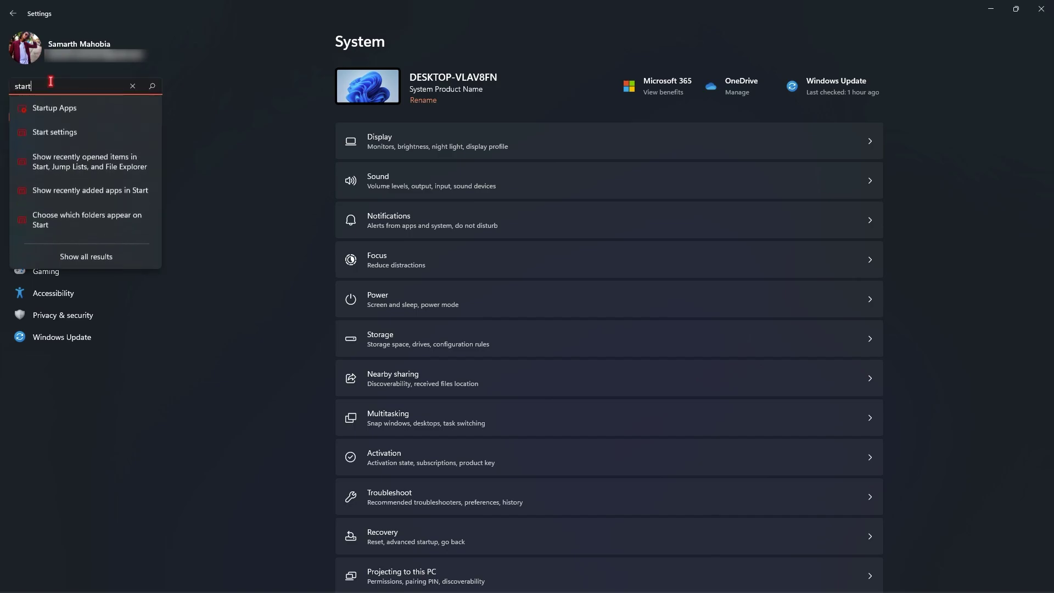
left_click(65, 107)
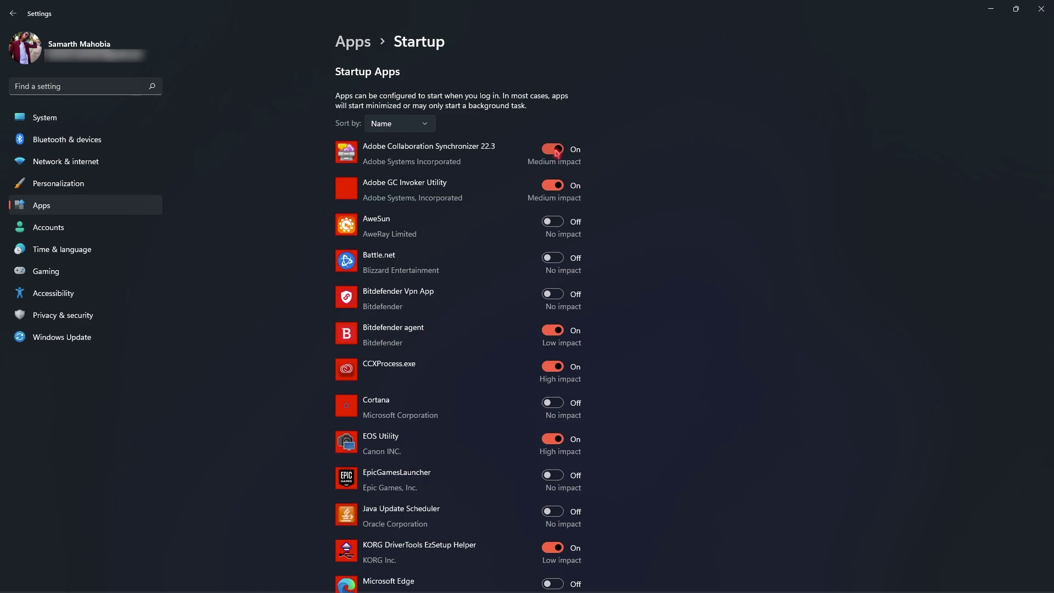
Review the whole list of startup apps for unneeded ones with high or medium impact, and close Settings.
scroll(552, 181, "down", 4)
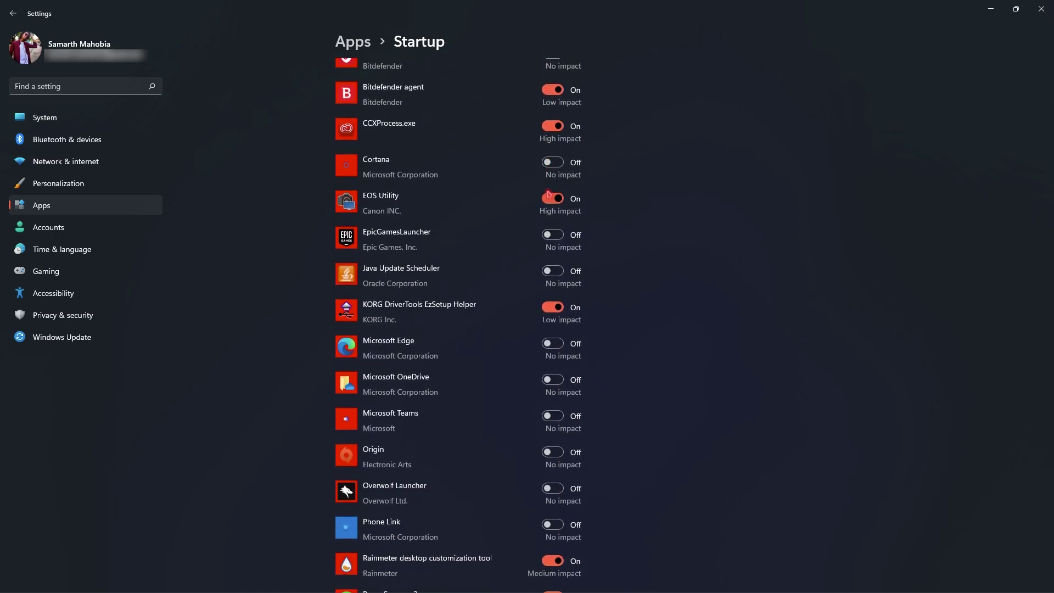
scroll(470, 207, "down", 1)
scroll(474, 212, "down", 4)
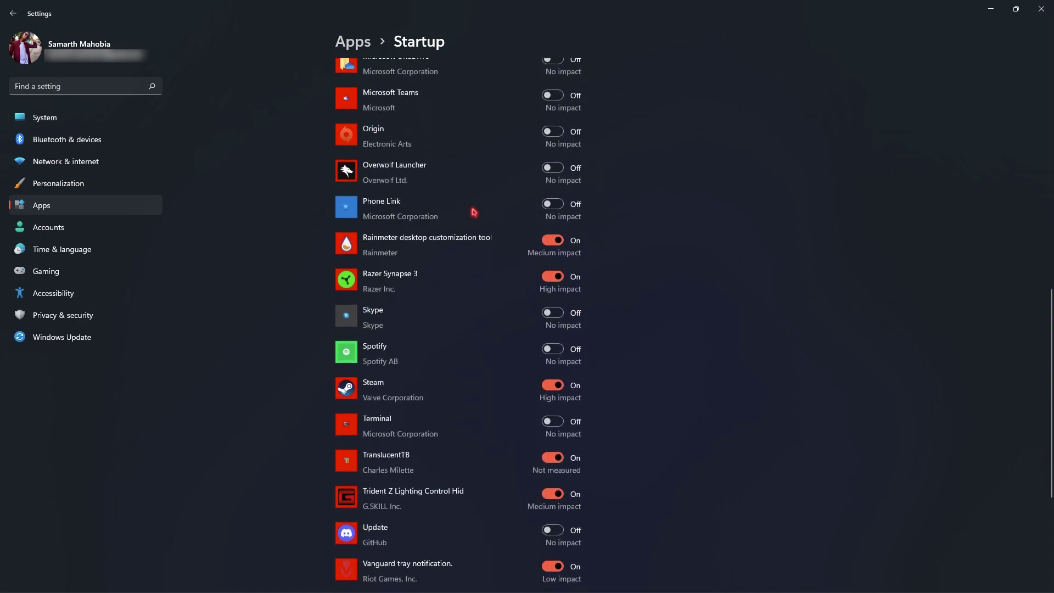
scroll(473, 212, "down", 3)
scroll(461, 266, "down", 1)
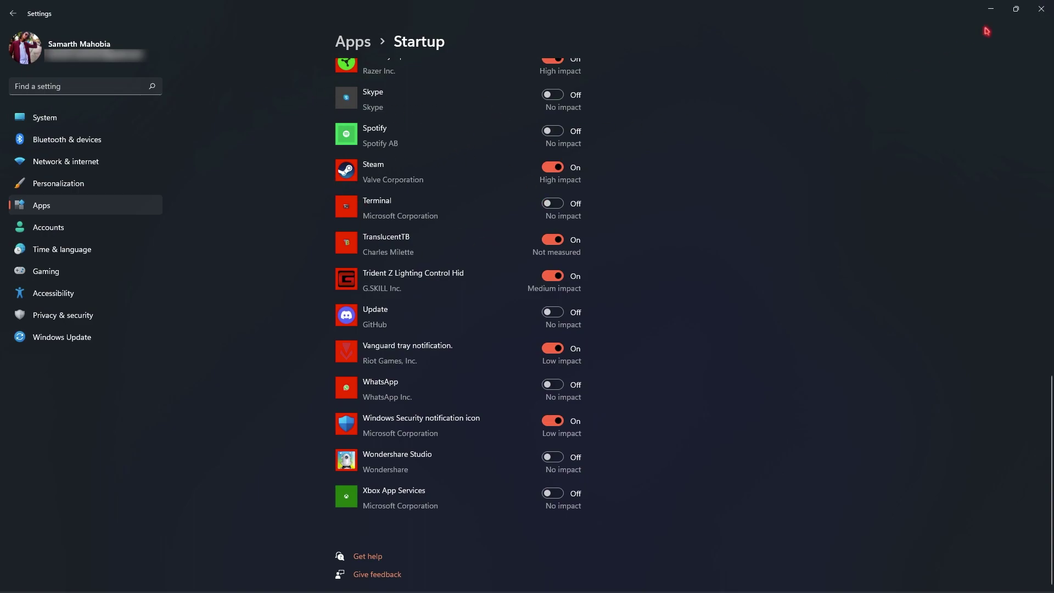
left_click(1041, 8)
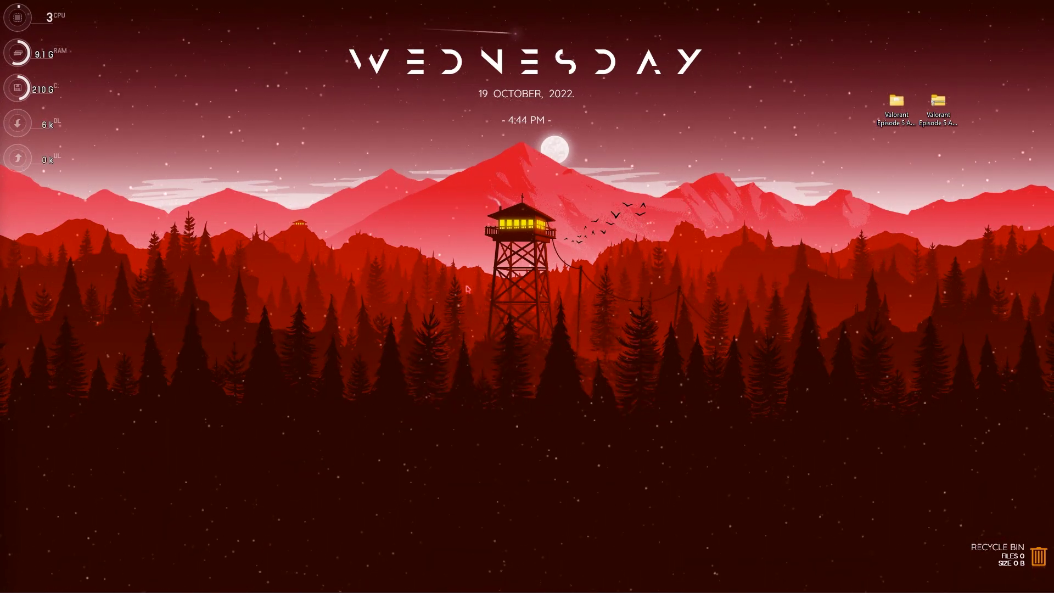
Adjust the Windows visual effects for best performance, keeping only "Show thumbnails instead of icons" enabled, and confirm.
key("super")
type("adjust")
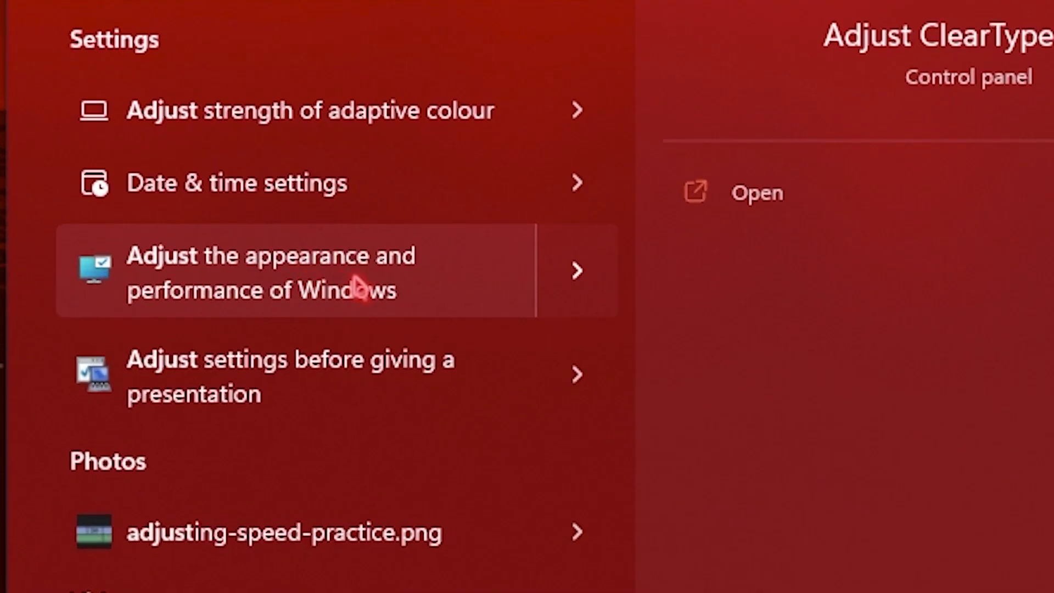
left_click(426, 387)
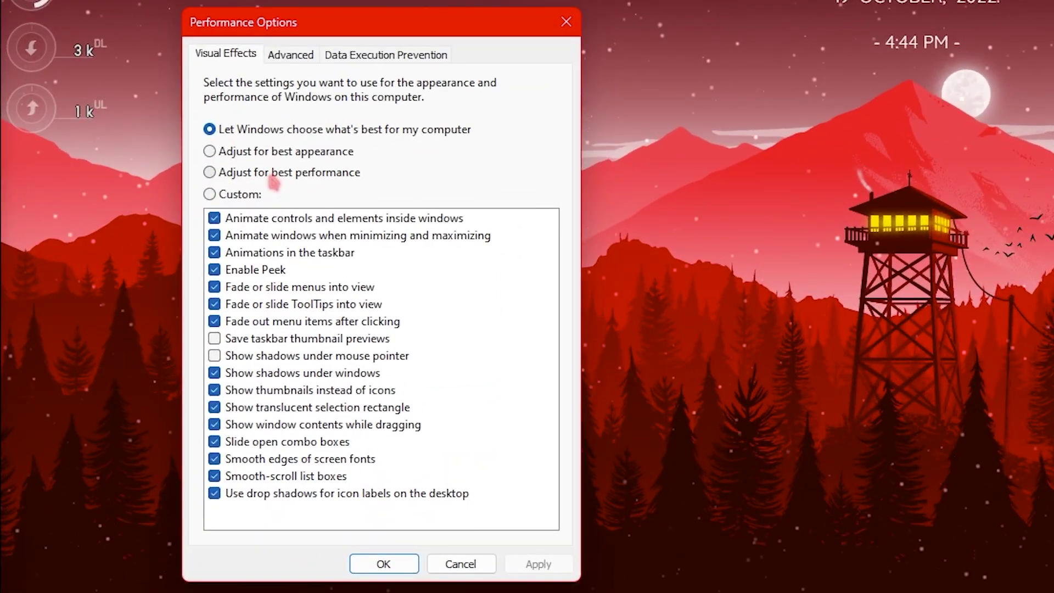
left_click(270, 173)
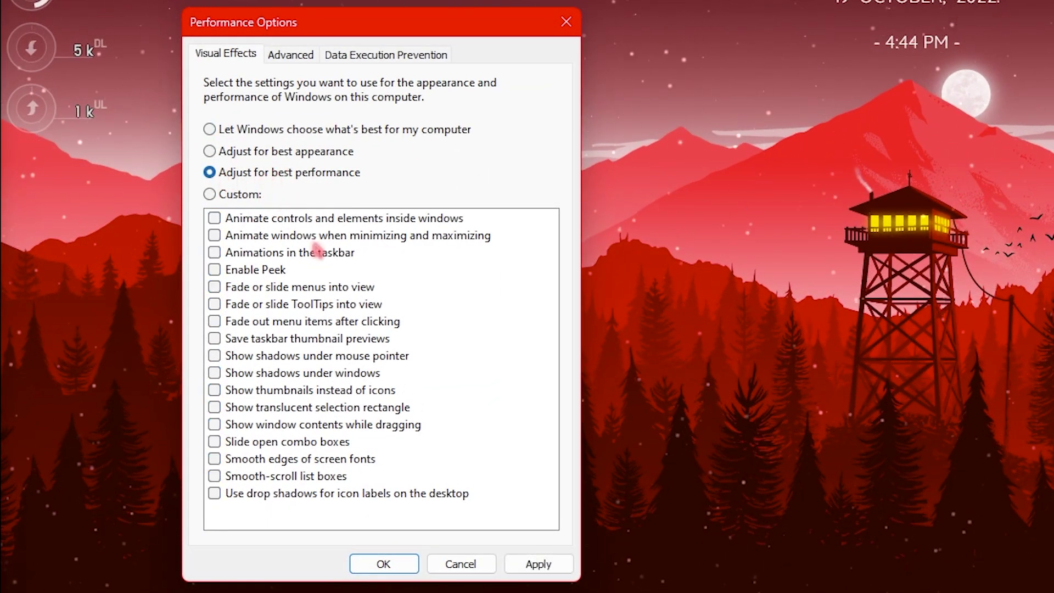
left_click(269, 390)
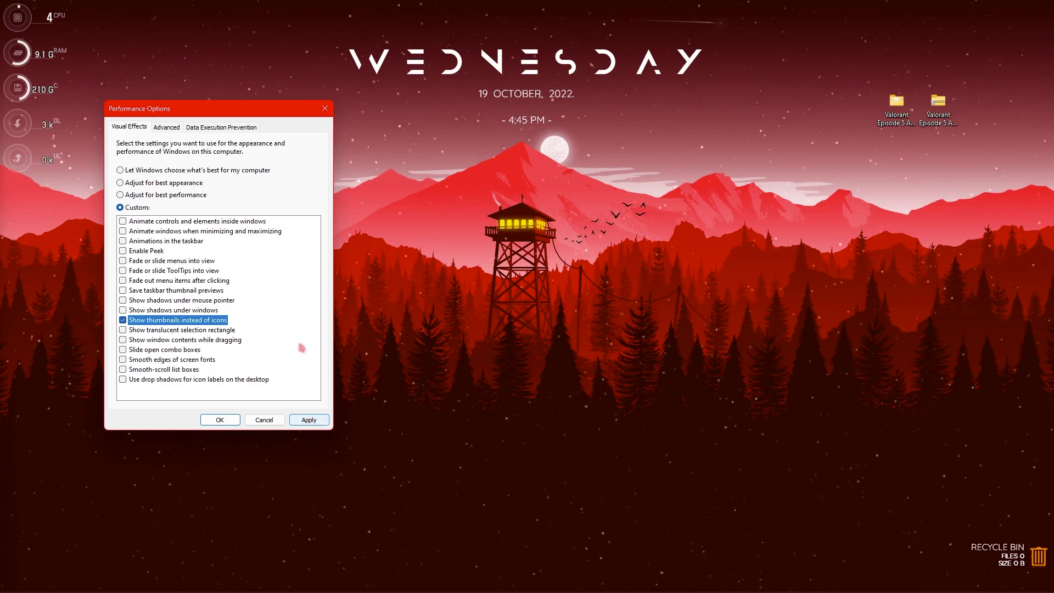
left_click(220, 420)
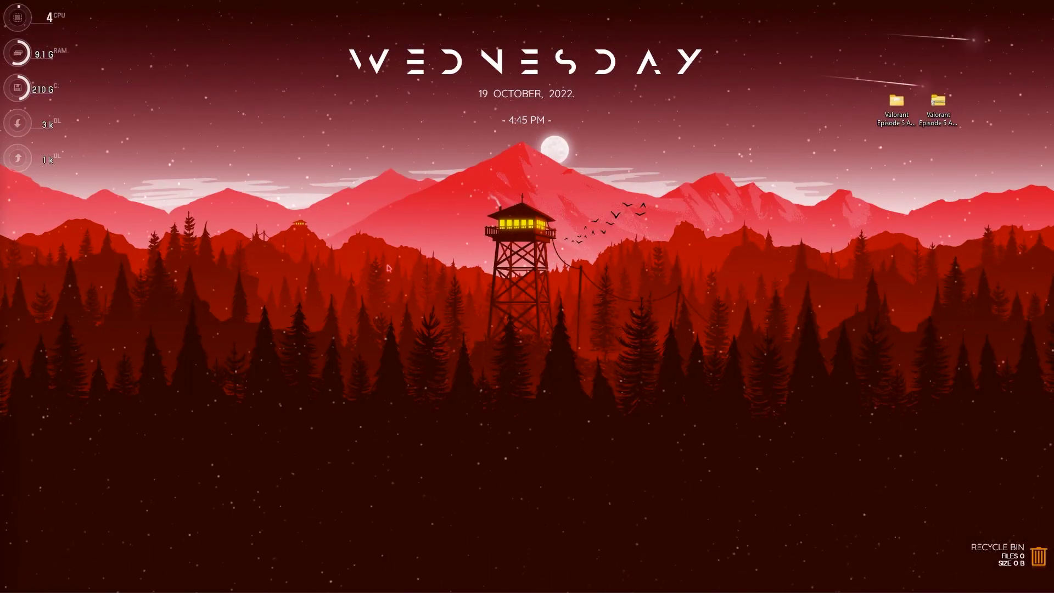
Open System Configuration and bring up the advanced boot options for Windows 11.
key("super")
type("mscon")
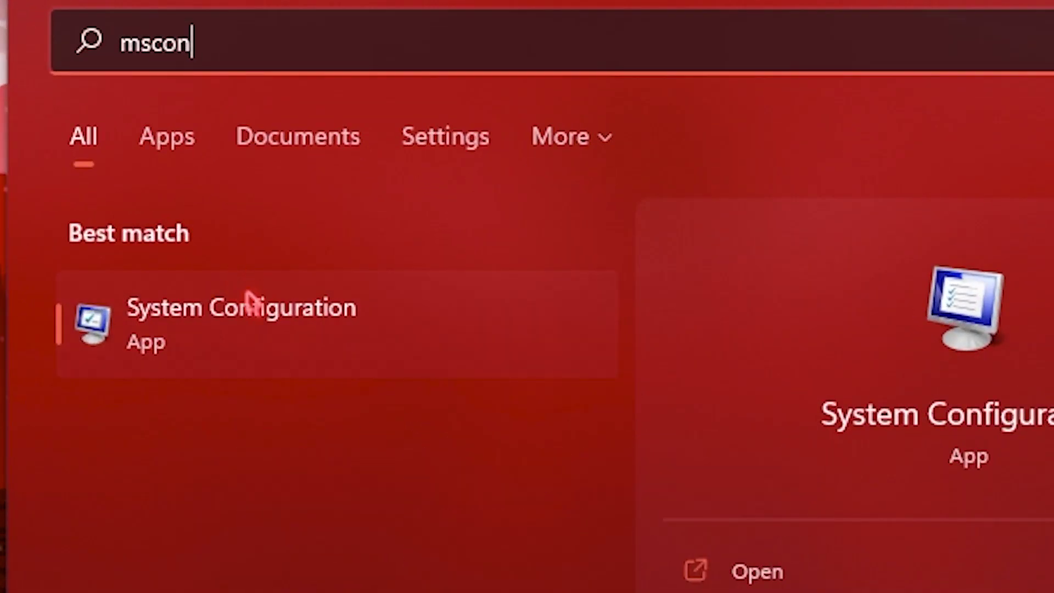
left_click(255, 299)
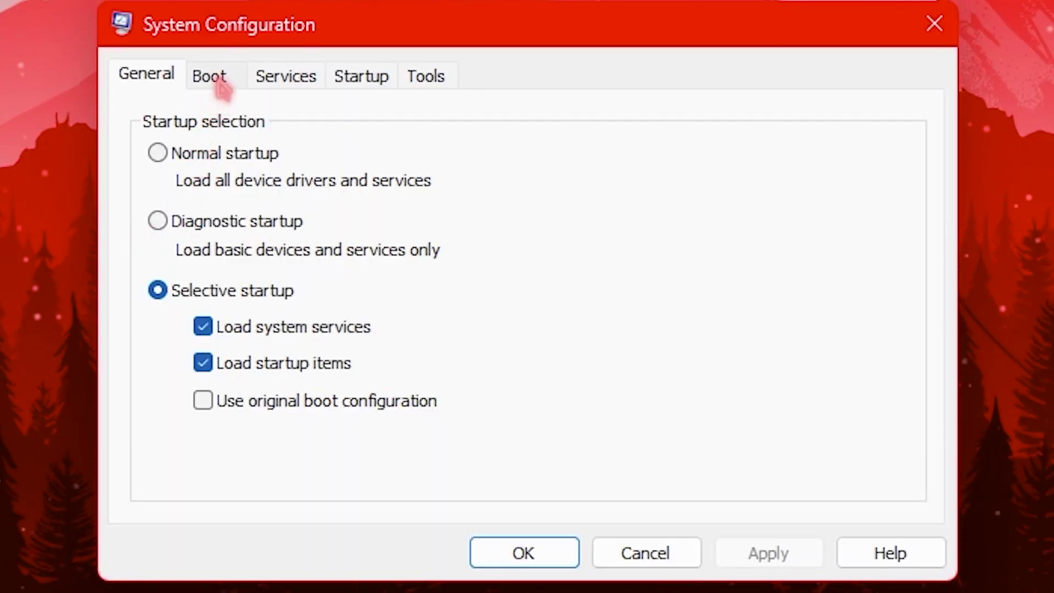
left_click(220, 83)
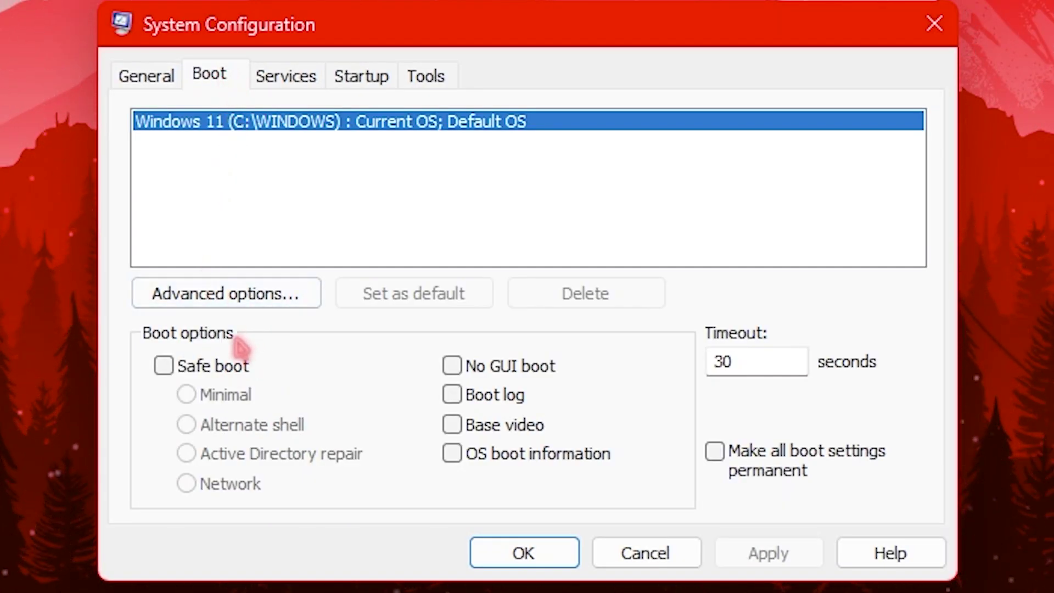
left_click(249, 295)
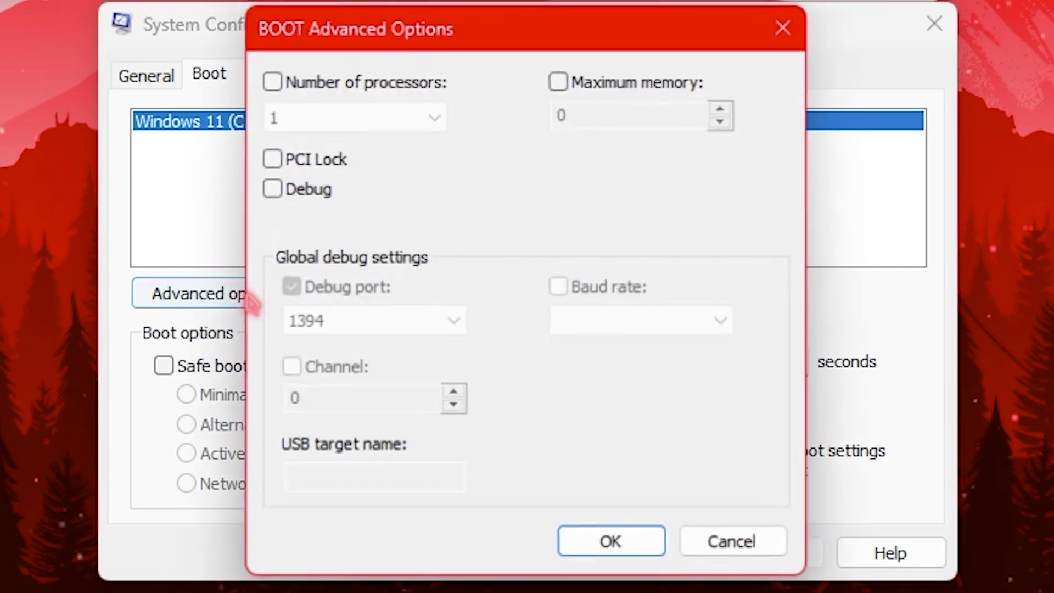
Set the number of boot processors to 24, apply the change and exit without restarting.
left_click(343, 79)
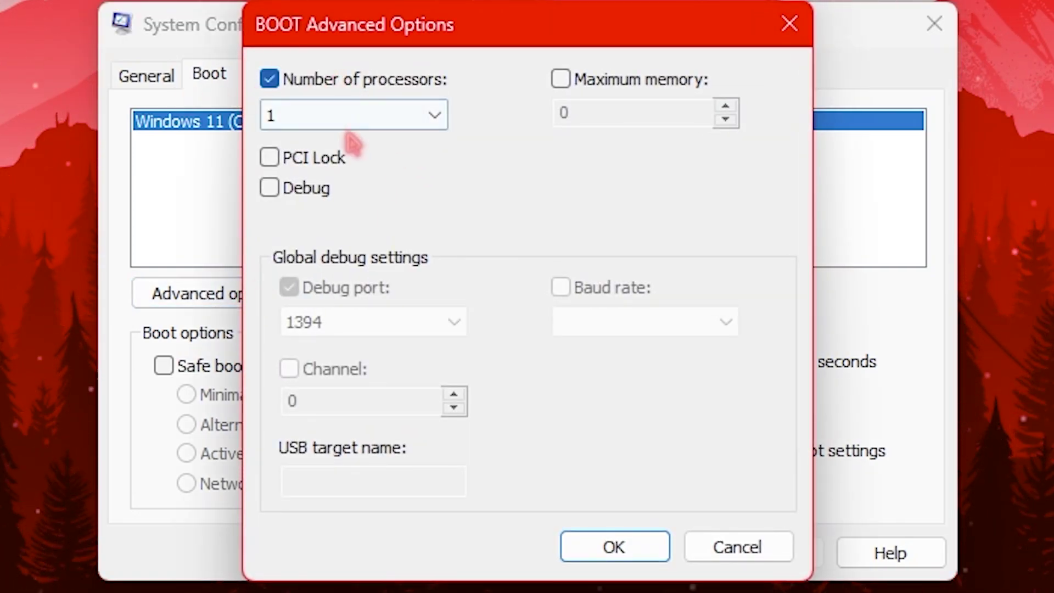
left_click(357, 122)
left_click(303, 588)
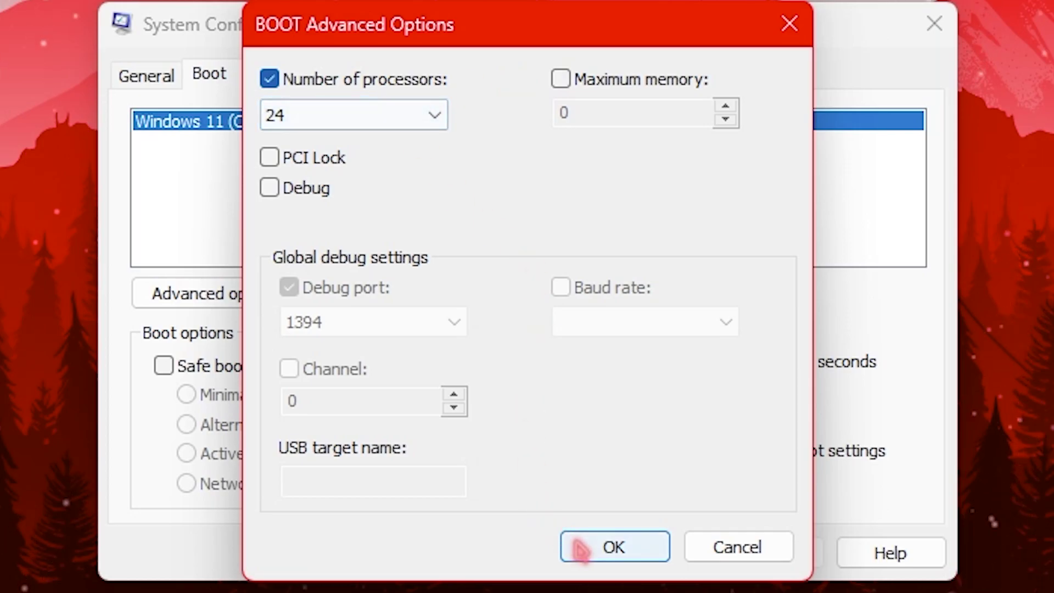
left_click(617, 546)
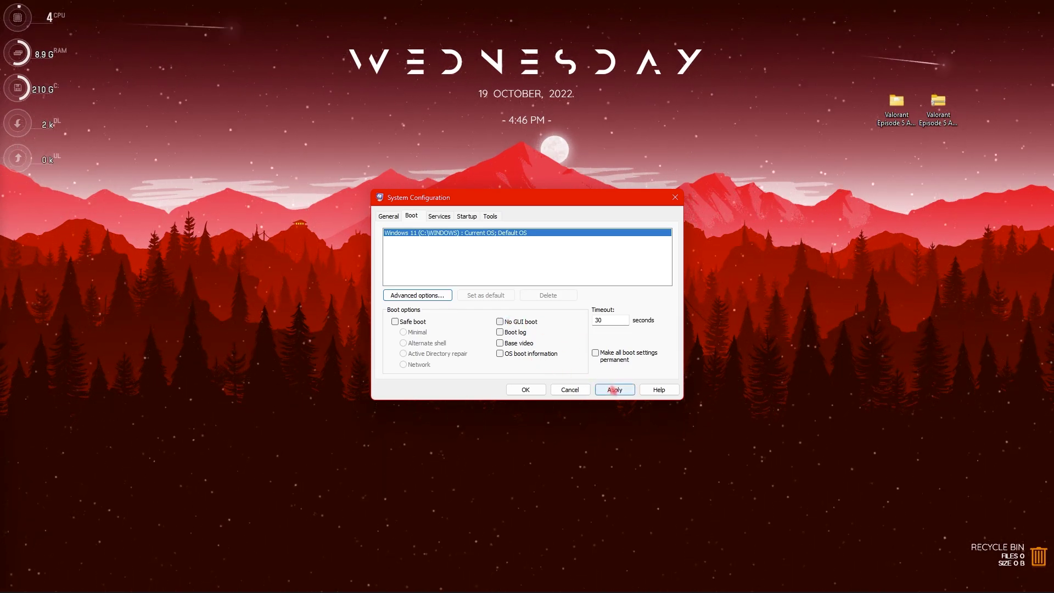
left_click(526, 389)
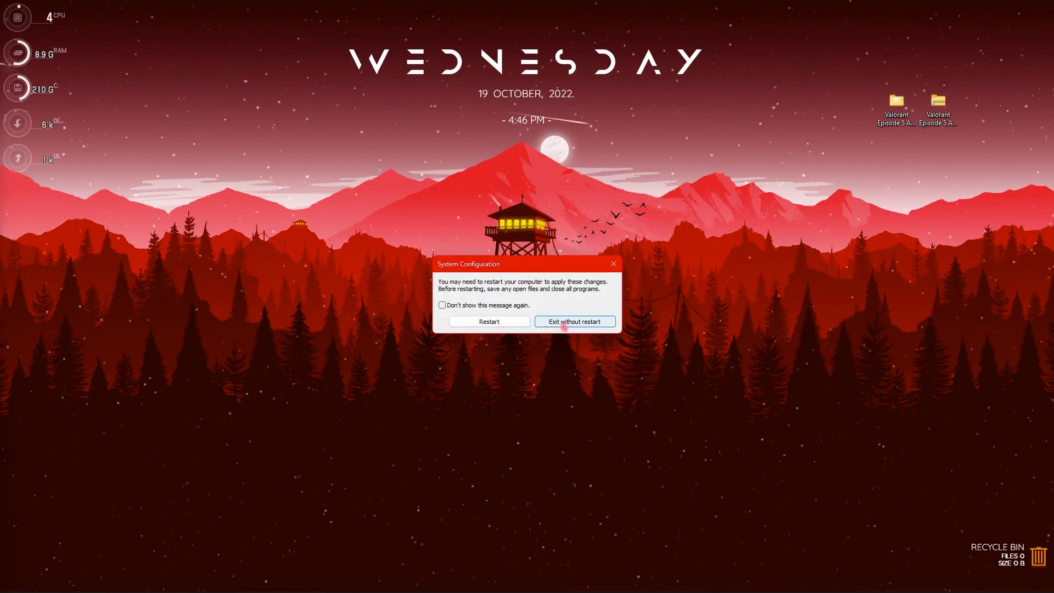
left_click(568, 327)
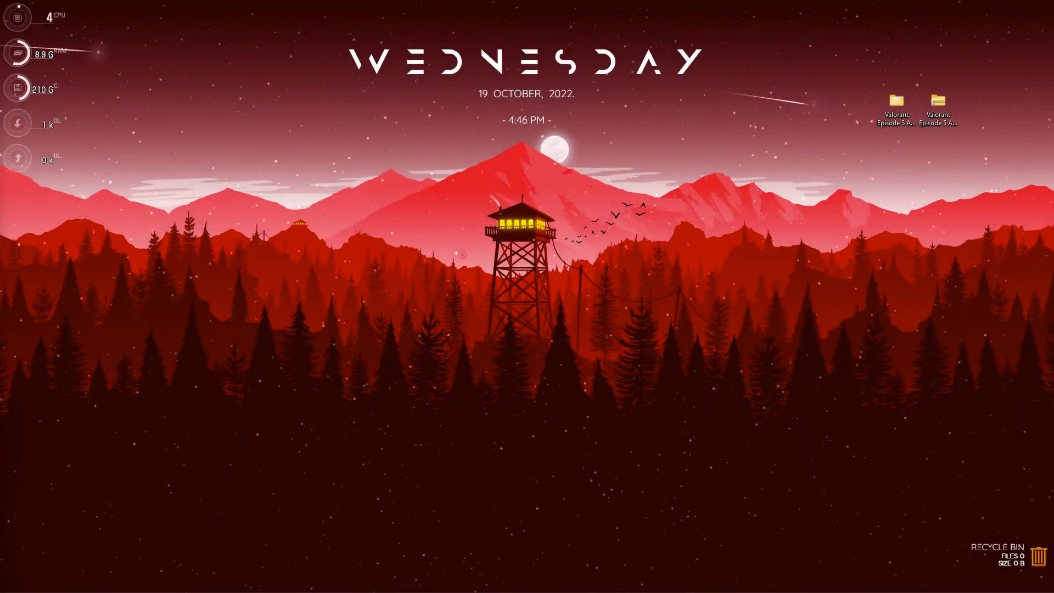
Run %localappdata% and open the VALORANT\Saved\Config folder.
key("super+r")
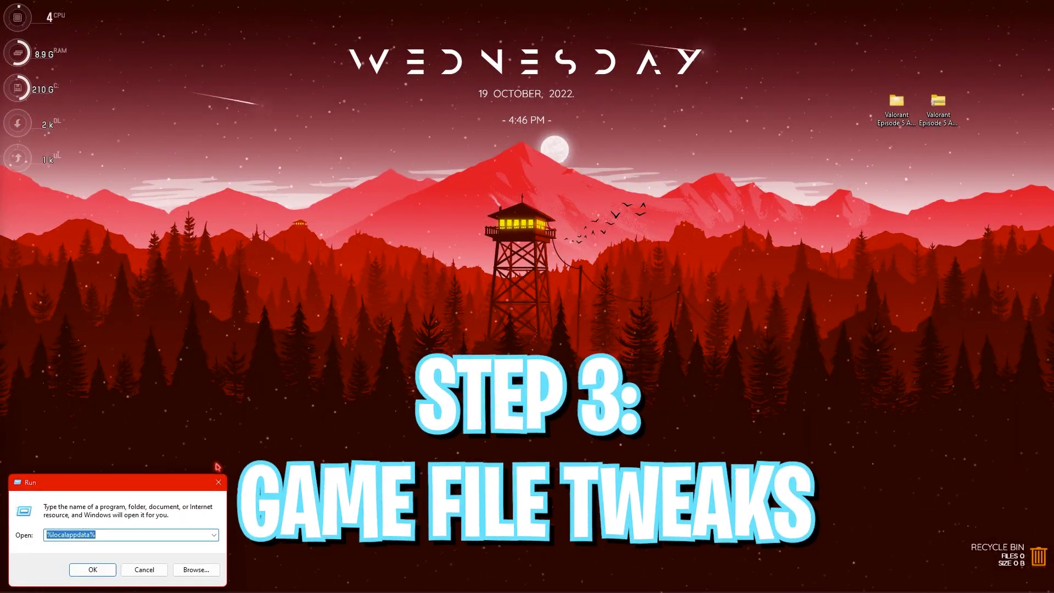
key("End")
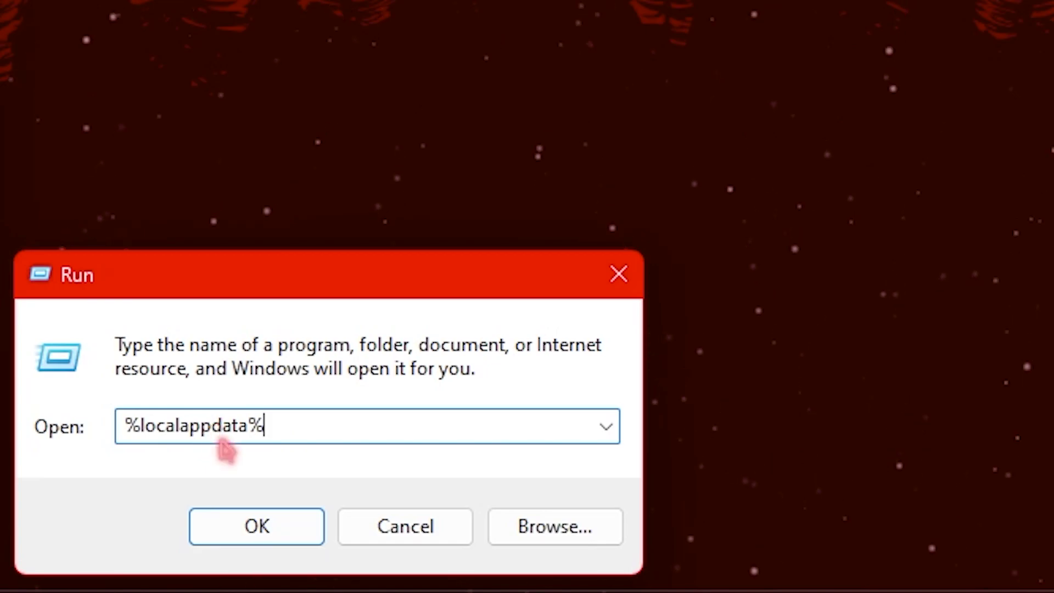
left_click(260, 527)
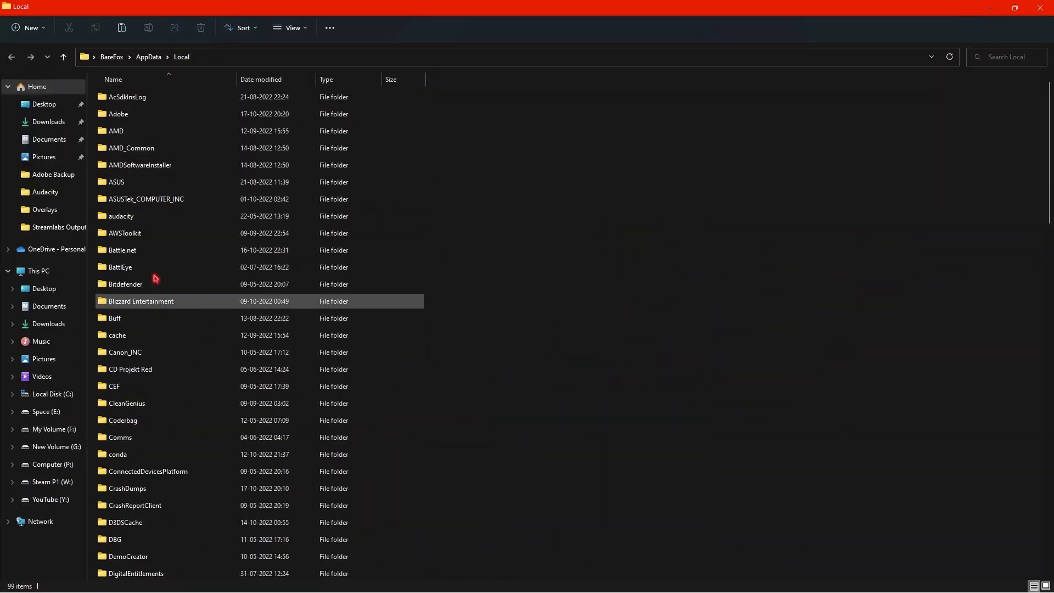
scroll(165, 329, "down", 20)
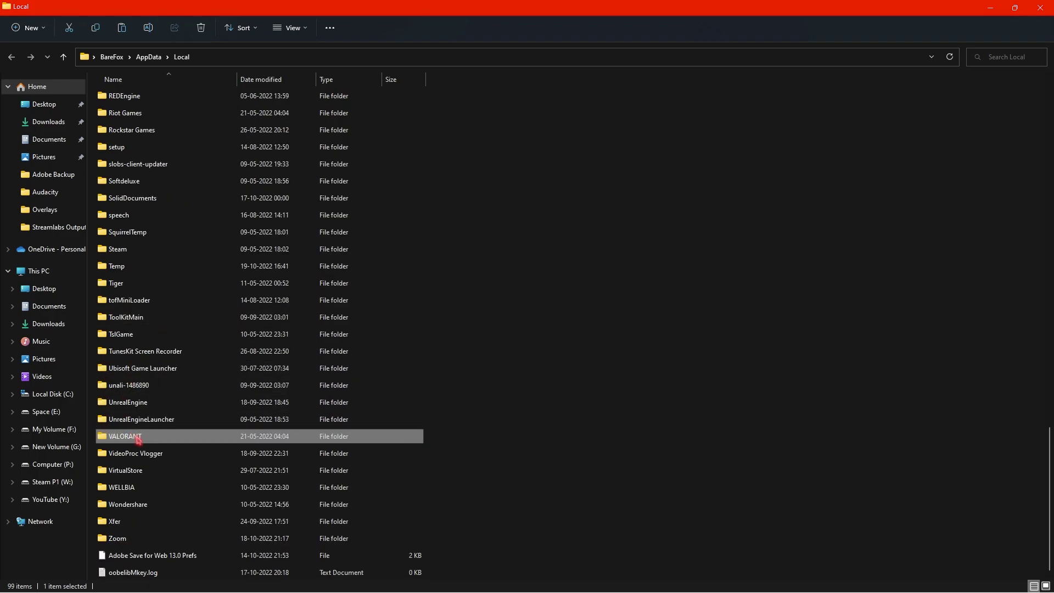
double_click(146, 438)
double_click(133, 102)
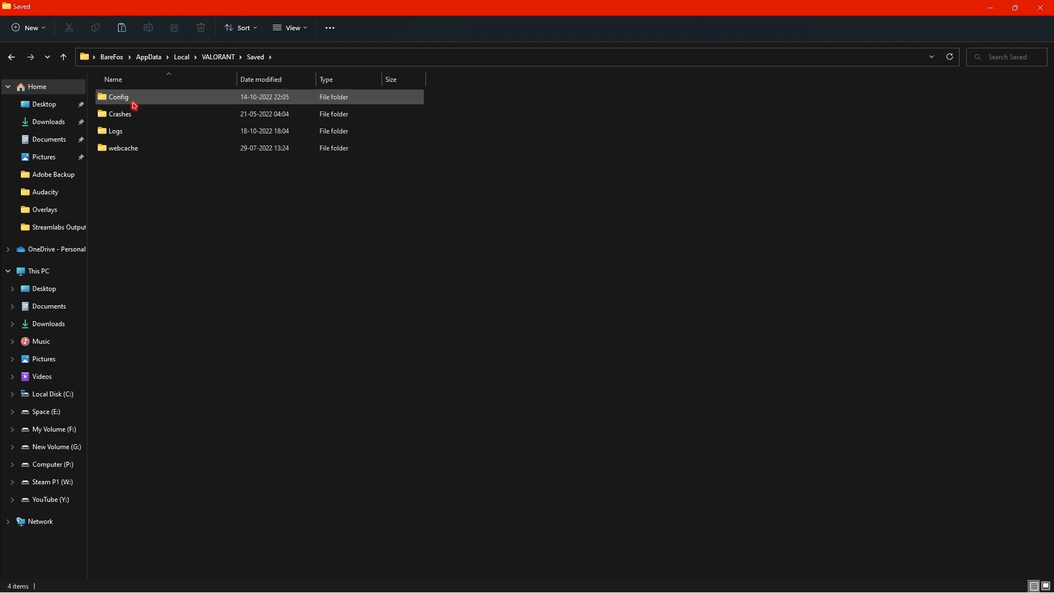
double_click(133, 102)
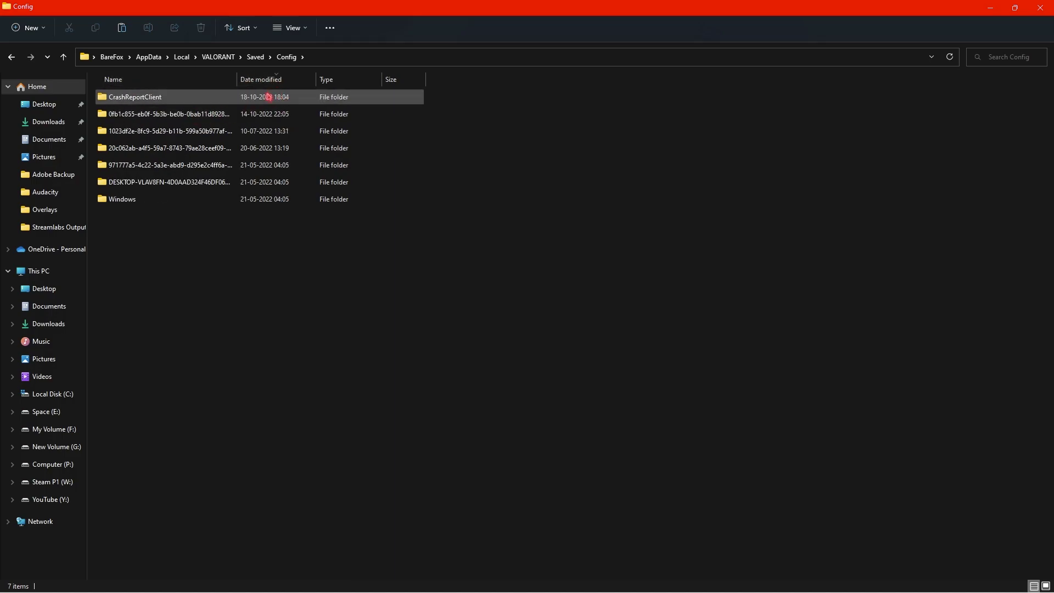
Open the Windows subfolder of the most recently modified player-ID folder in Config.
left_click(137, 101)
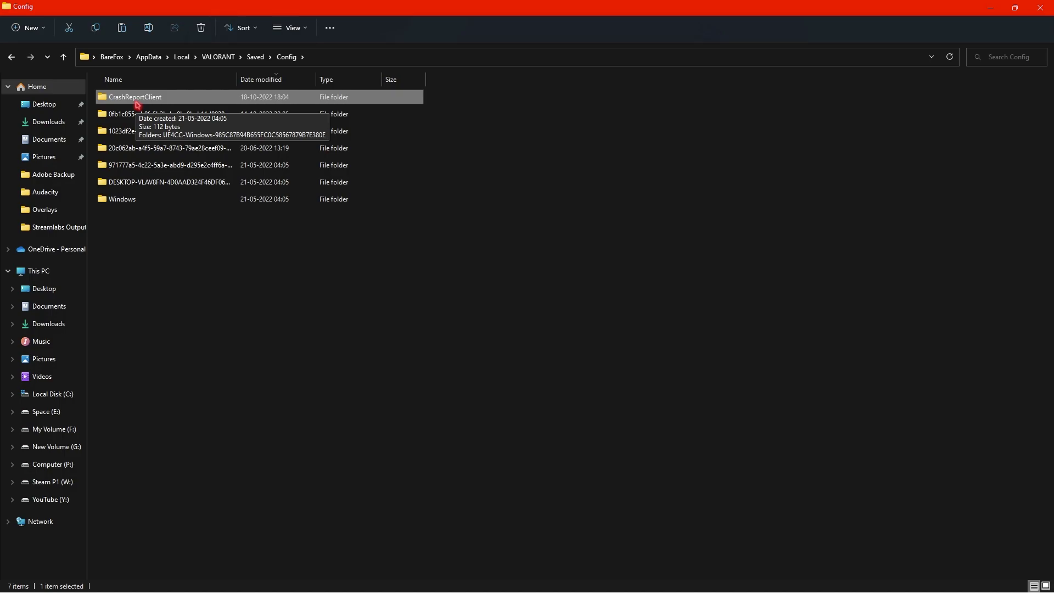
left_click(124, 112)
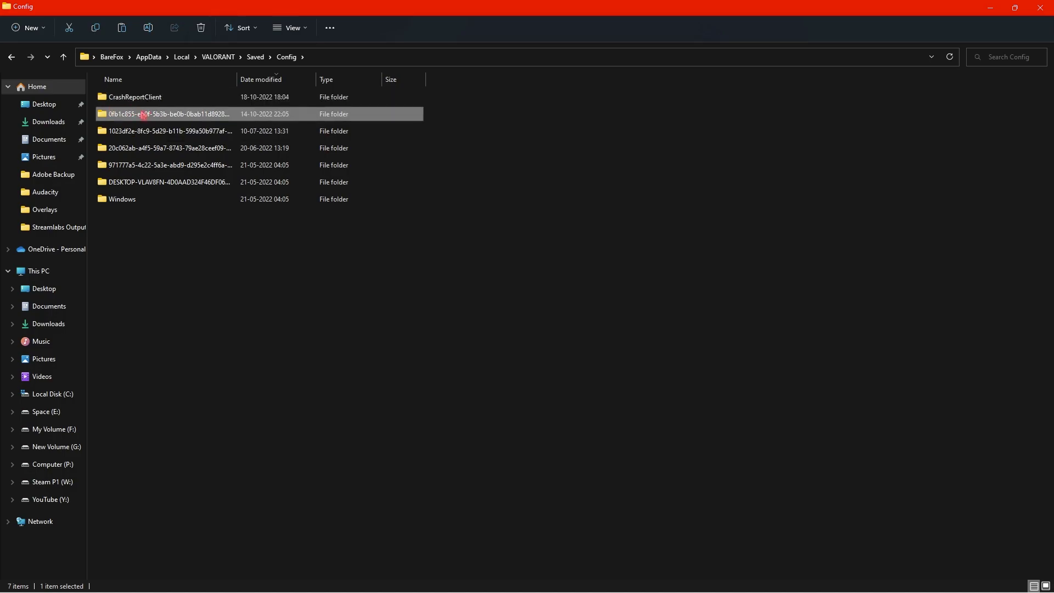
double_click(170, 113)
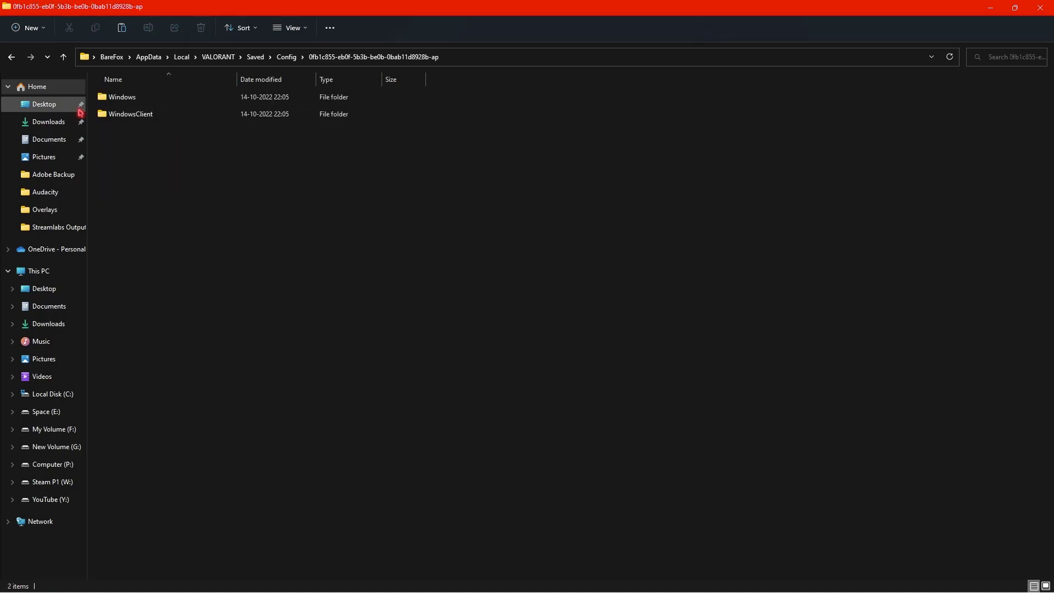
double_click(157, 99)
Open GameUserSettings.ini for editing in Notepad and maximize its window.
left_click(150, 101)
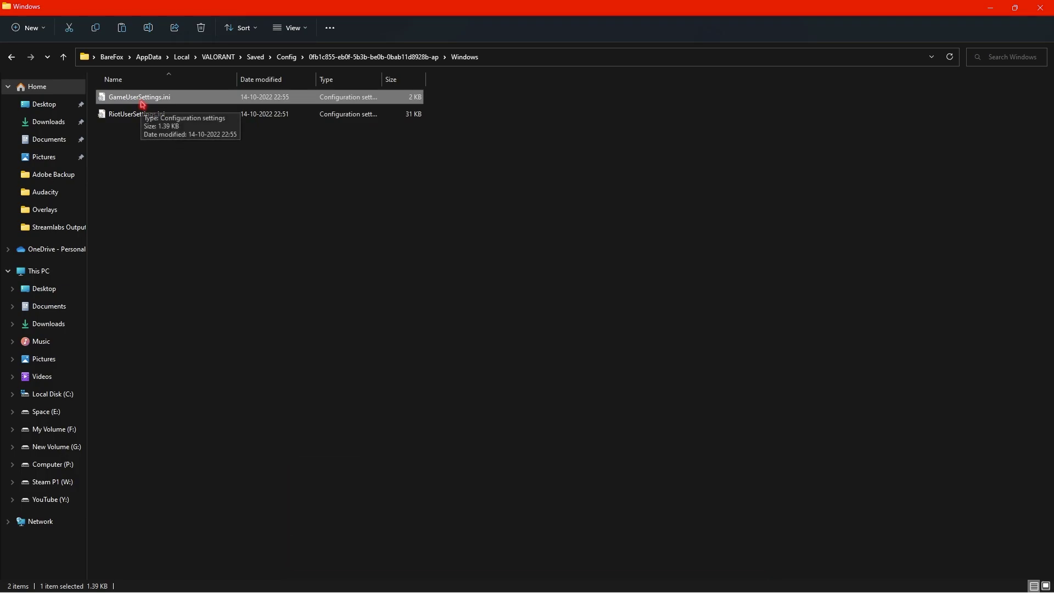
right_click(144, 103)
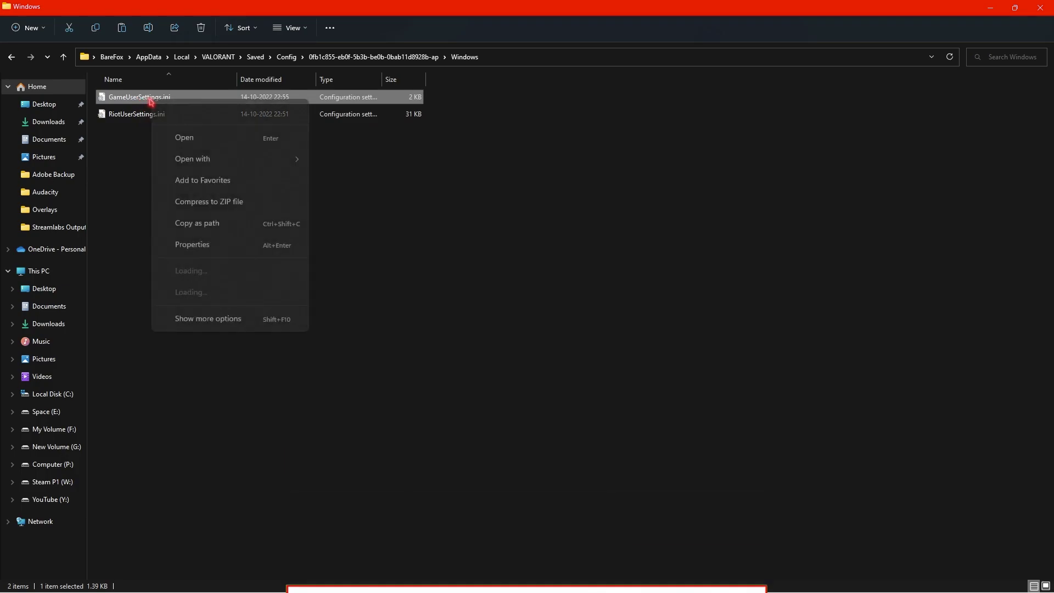
left_click(203, 286)
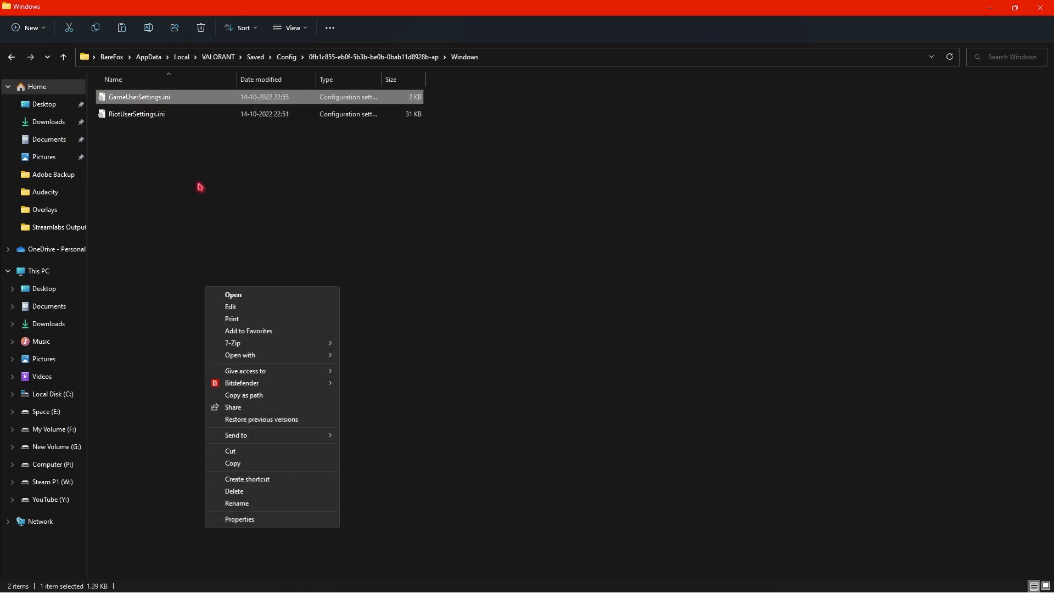
left_click(235, 309)
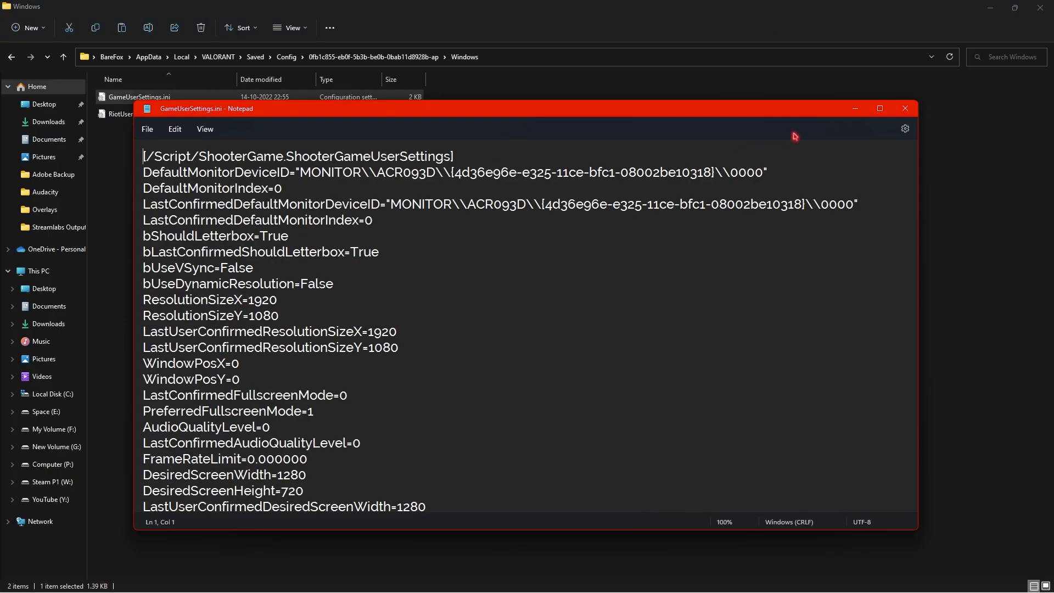
left_click(879, 109)
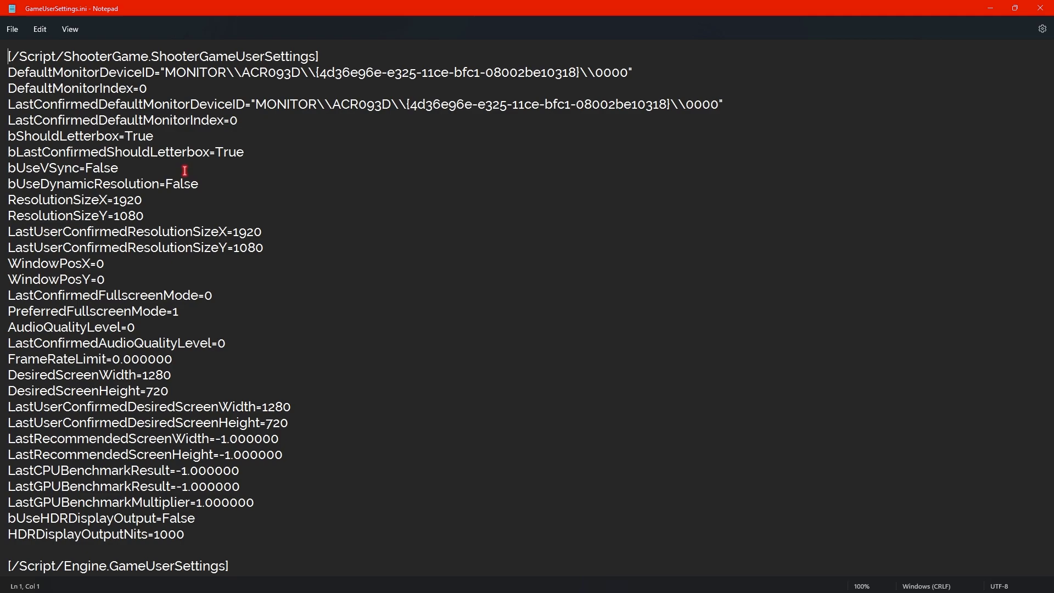
Try 80 for sg.ResolutionQuality under [ScalabilityGroups] and set it back to 100.
scroll(184, 170, "down", 4)
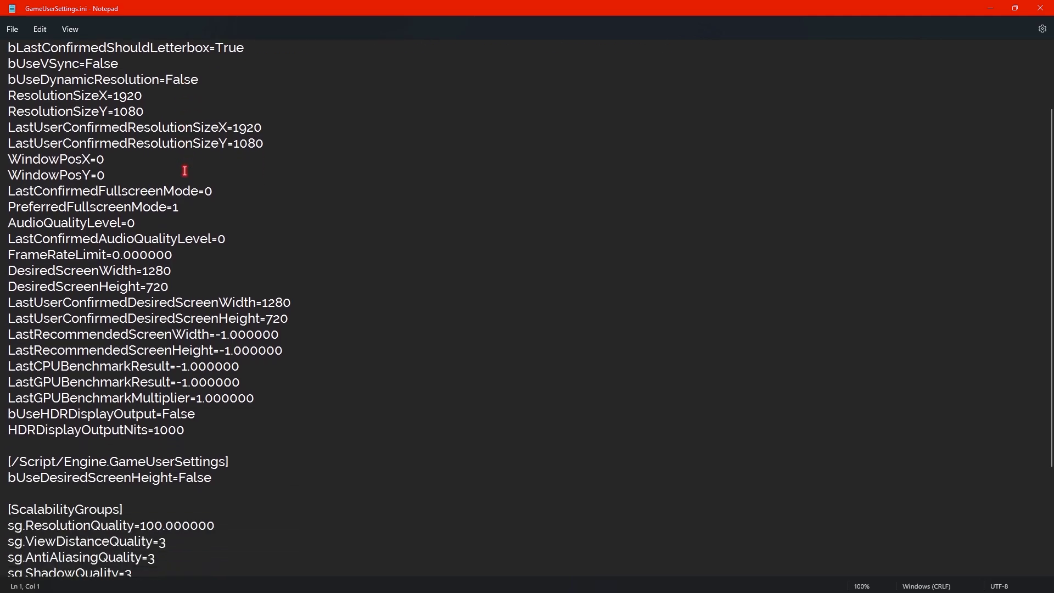
left_click(122, 171)
scroll(122, 170, "down", 2)
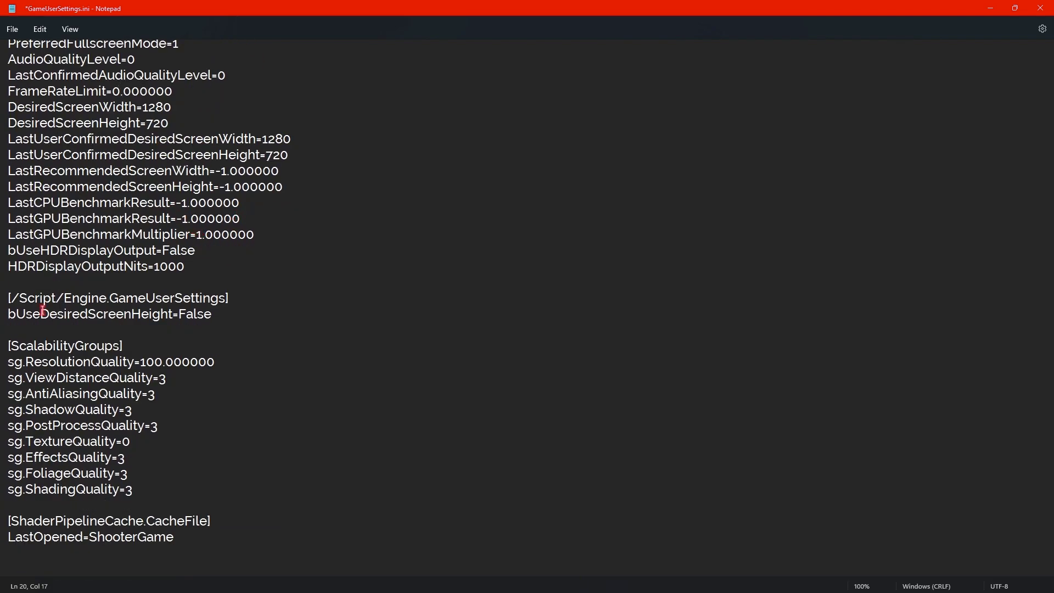
left_click(50, 345)
left_click_drag(164, 362, 138, 361)
type("80")
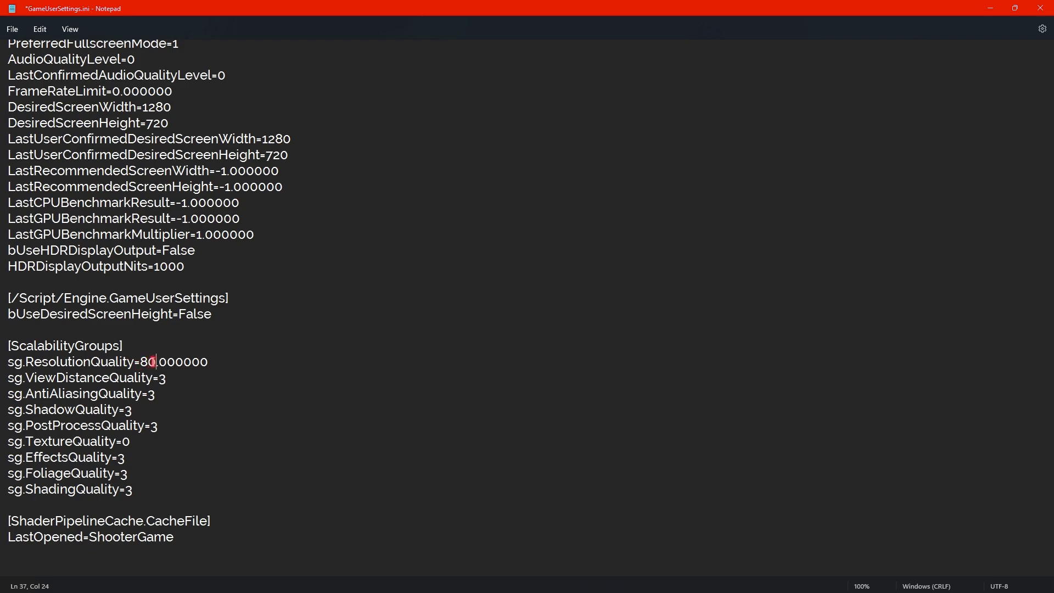
key("BackSpace")
key("BackSpace")
type("100")
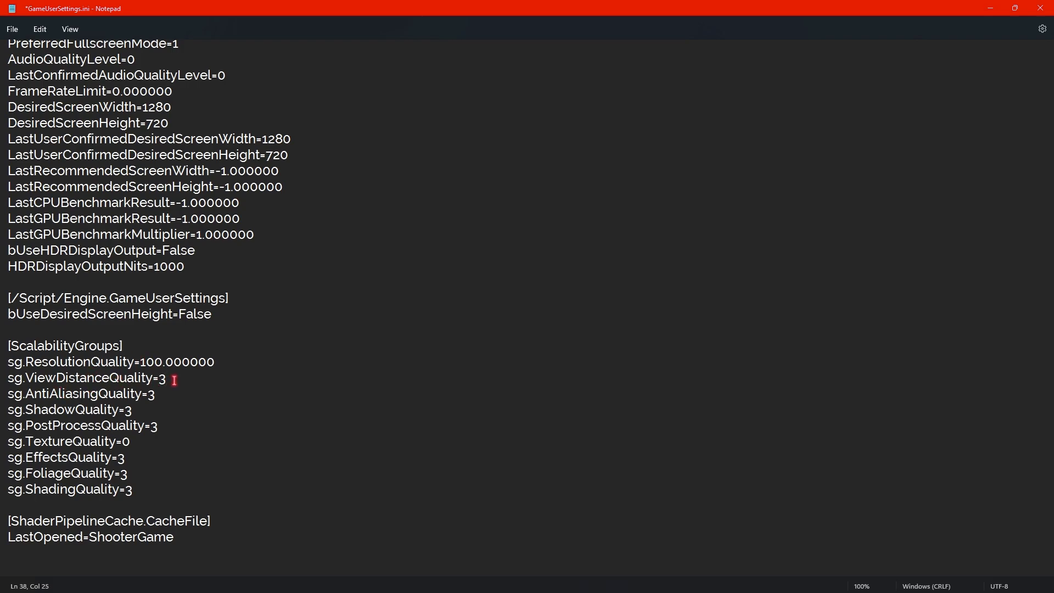
Set the view distance, anti-aliasing, shadow, post-process, effects, foliage and shading quality values to 0, then save and close the file.
key("BackSpace")
type("0")
key("Down")
key("BackSpace")
type("0")
key("Down")
key("End")
key("BackSpace")
type("0")
key("BackSpace")
key("BackSpace")
type("0")
key("BackSpace")
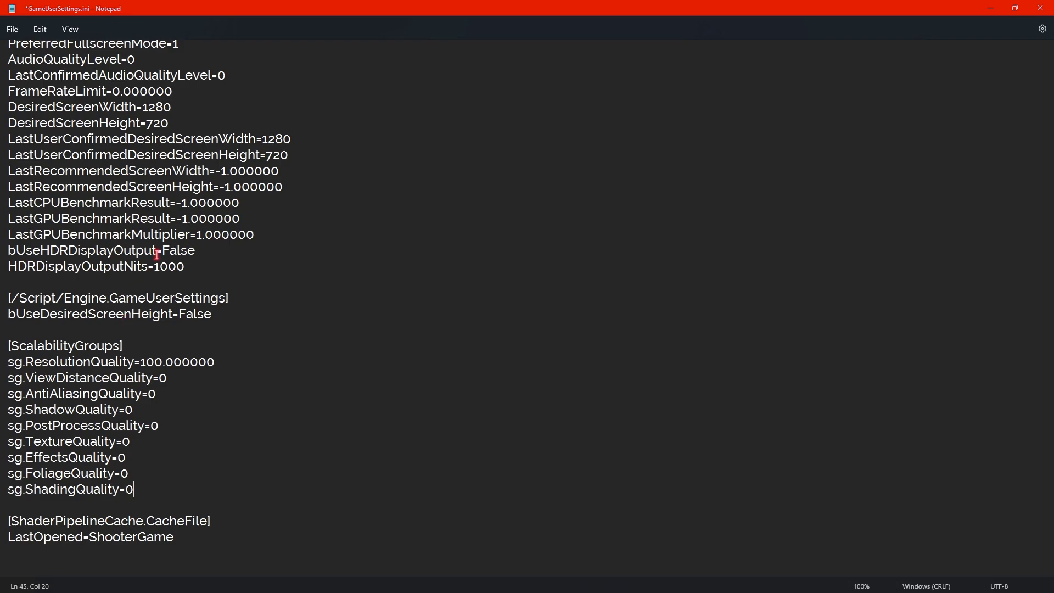
key("ctrl+s")
left_click(1040, 8)
Make GameUserSettings.ini read-only in its properties, apply the change and return to the desktop.
right_click(187, 98)
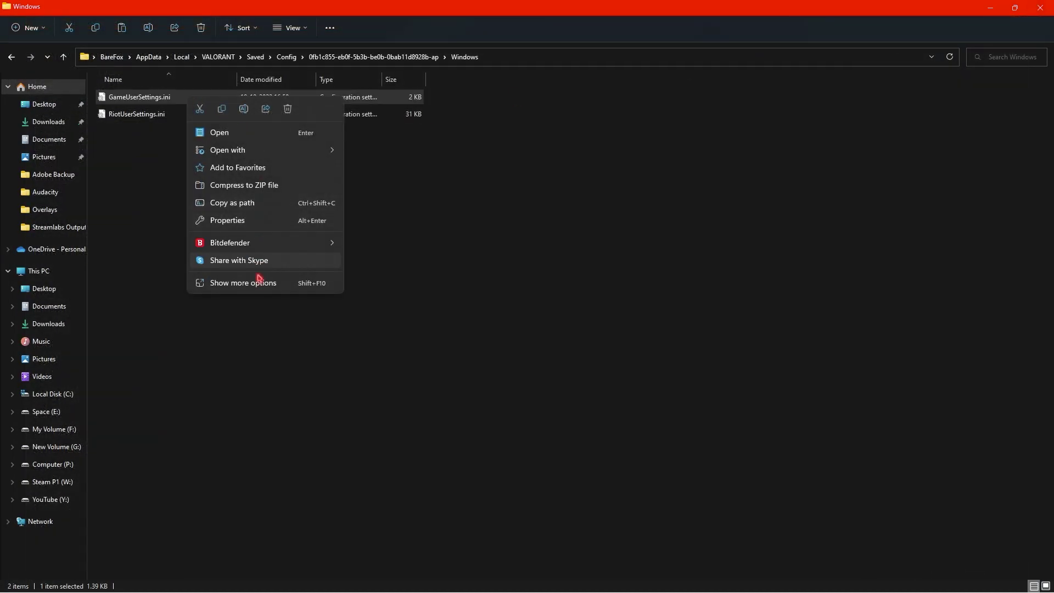
left_click(258, 279)
left_click(297, 513)
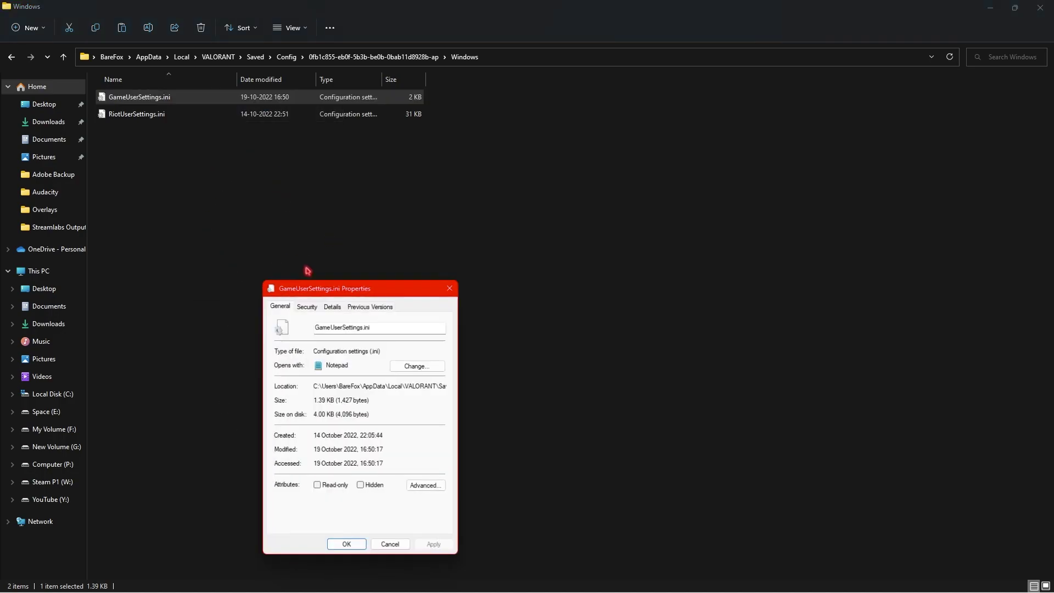
left_click(324, 487)
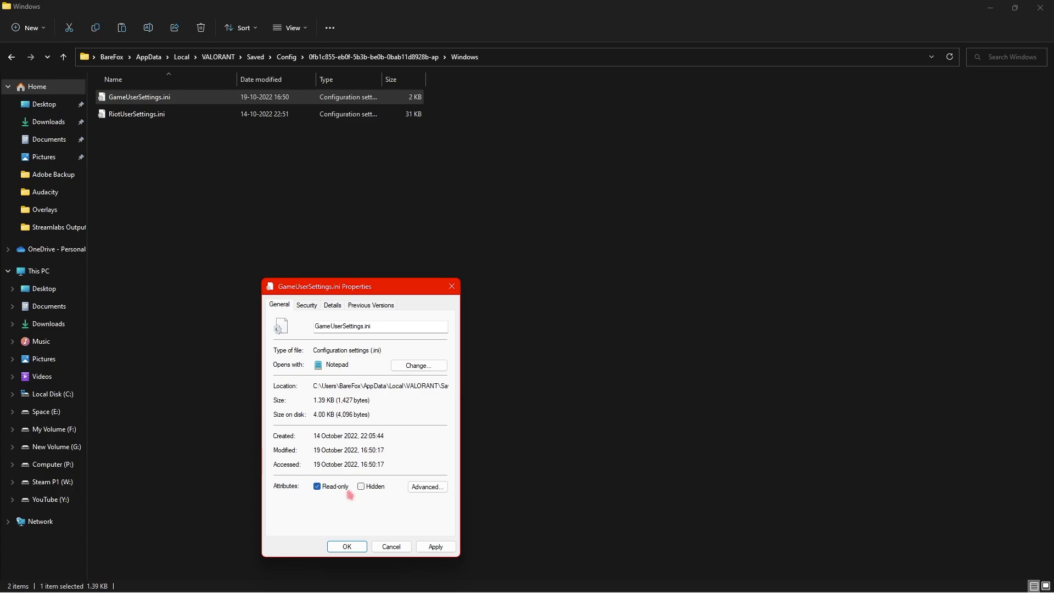
left_click(336, 486)
left_click(433, 546)
left_click(358, 548)
key("super+d")
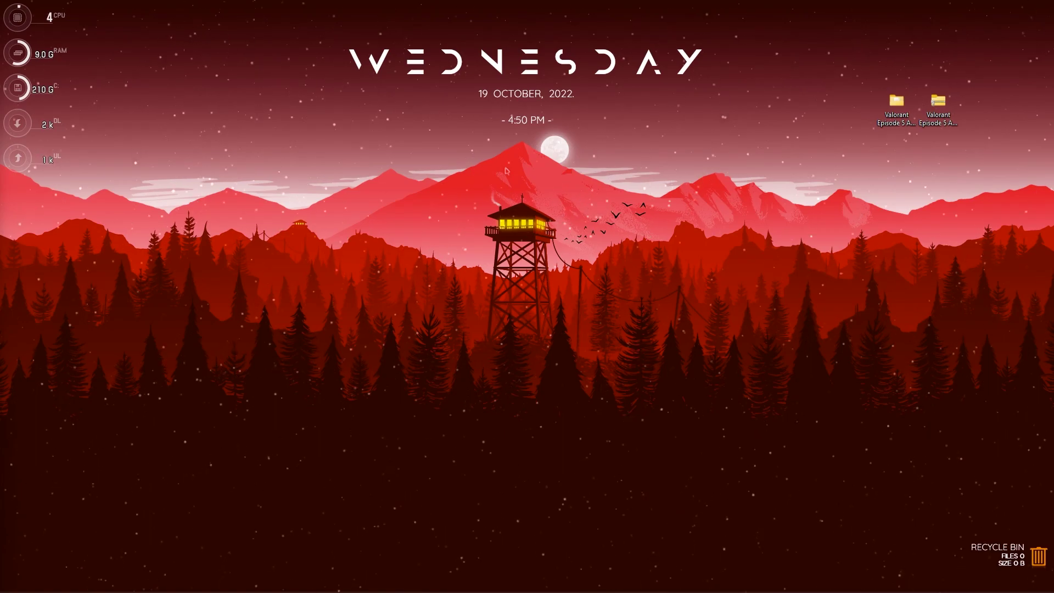
Search for "disk cleanup" and start Disk Cleanup for the C: drive.
key("super")
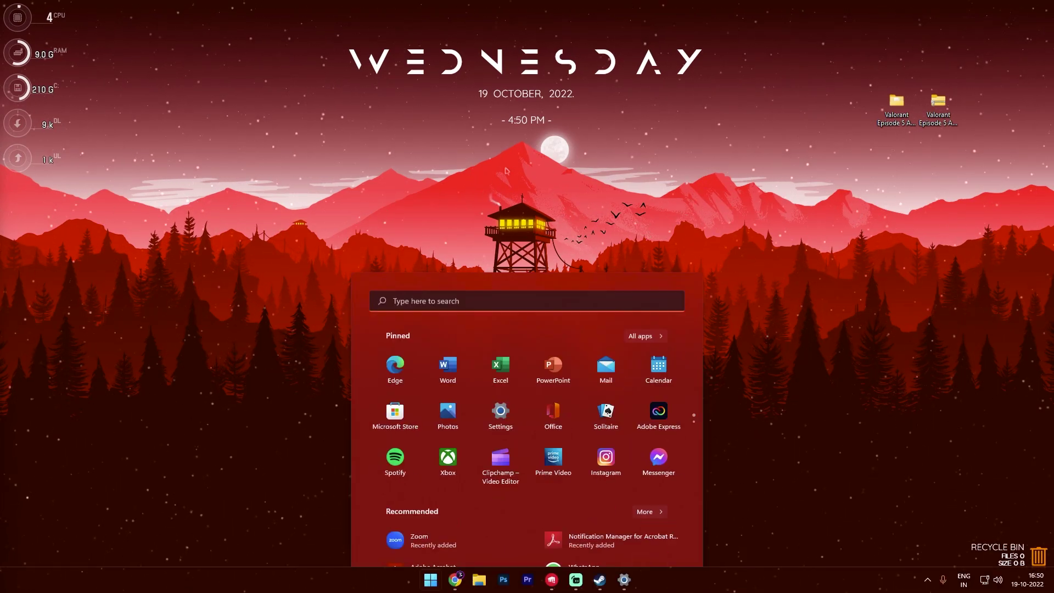
type("disk cleanup")
key("Return")
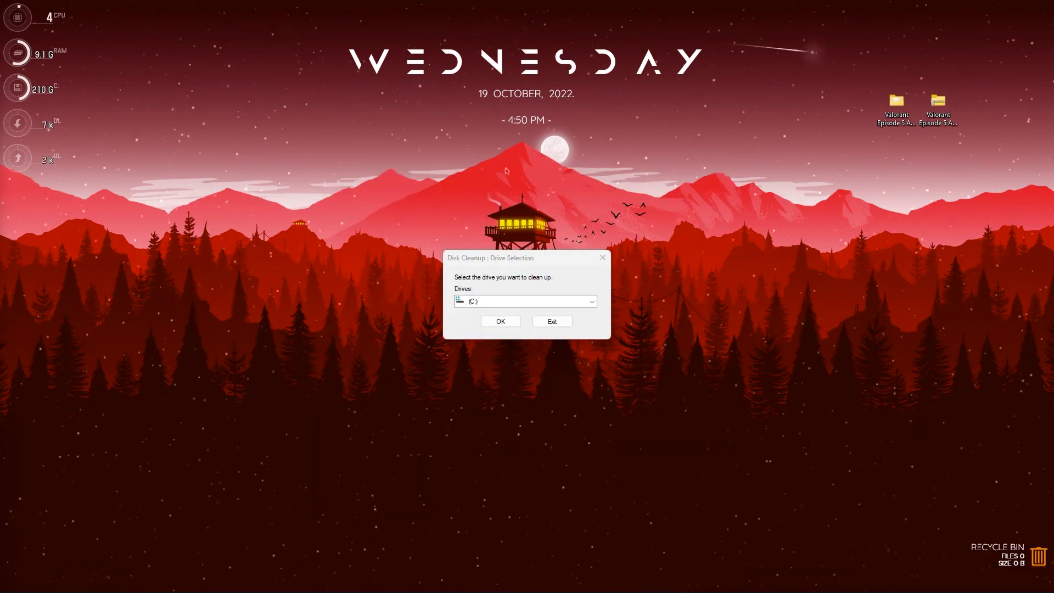
left_click(508, 321)
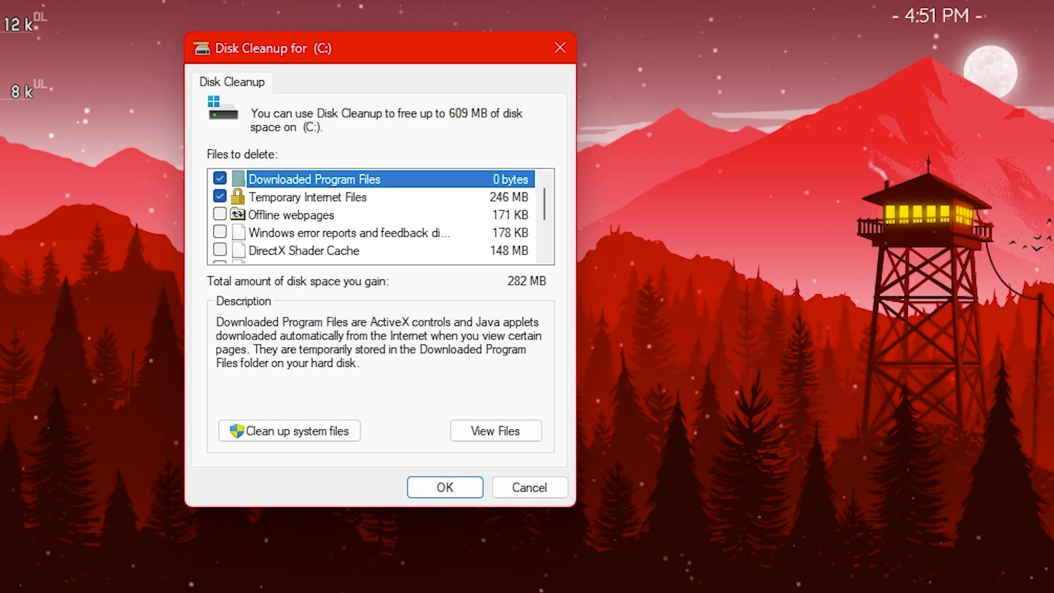
Mark every file category in the Disk Cleanup list for deletion, including Offline webpages, Windows error reports and DirectX Shader Cache.
scroll(231, 219, "down", 1)
left_click(219, 196)
left_click(220, 214)
left_click(219, 232)
left_click(220, 250)
scroll(272, 228, "up", 1)
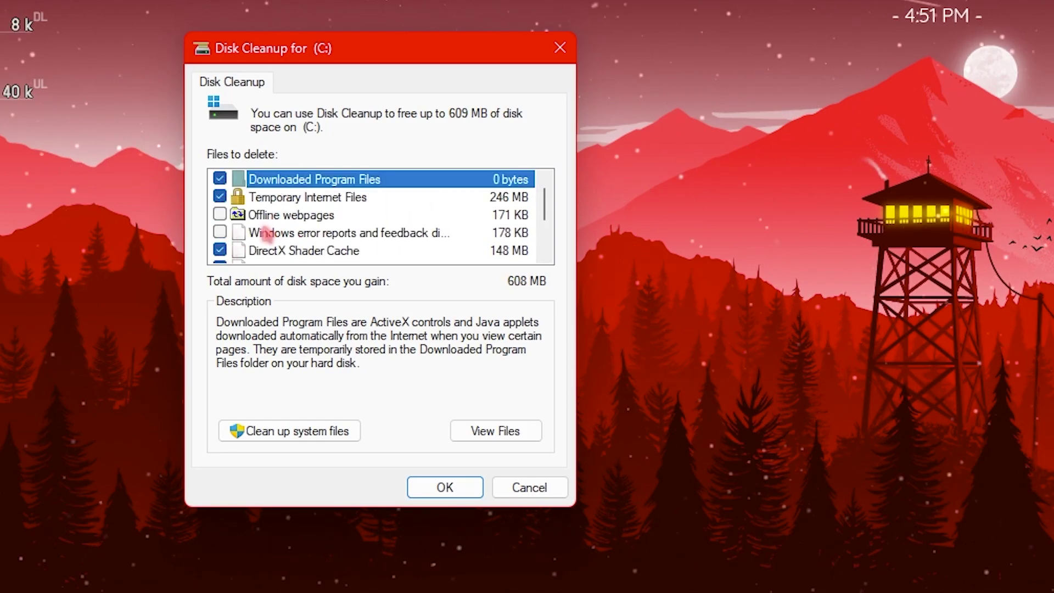
left_click(219, 232)
scroll(353, 228, "down", 2)
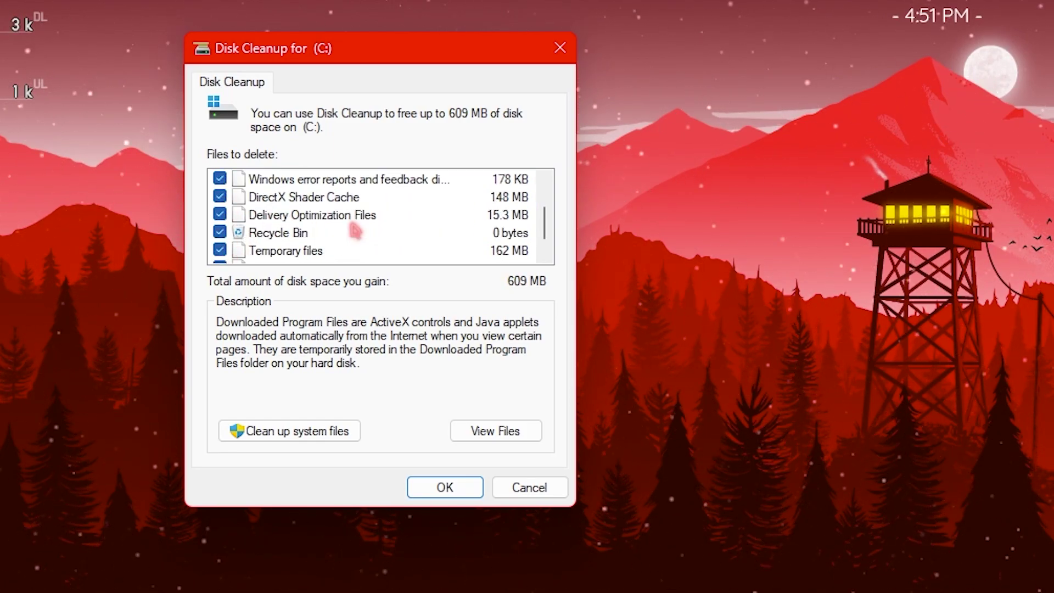
scroll(353, 228, "up", 2)
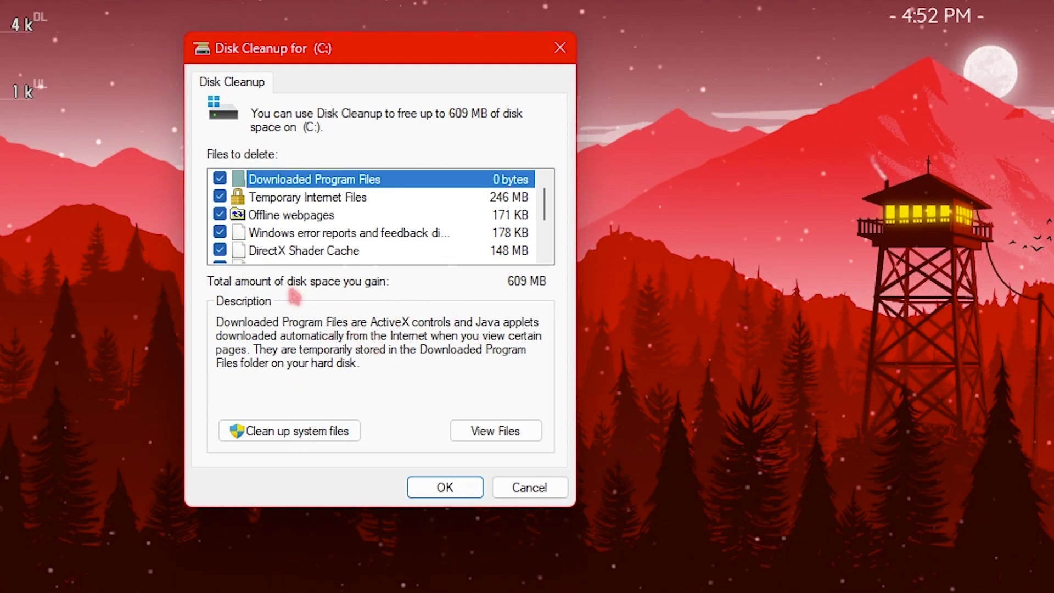
Start cleaning up system files and exit the drive selection dialog.
scroll(341, 248, "down", 2)
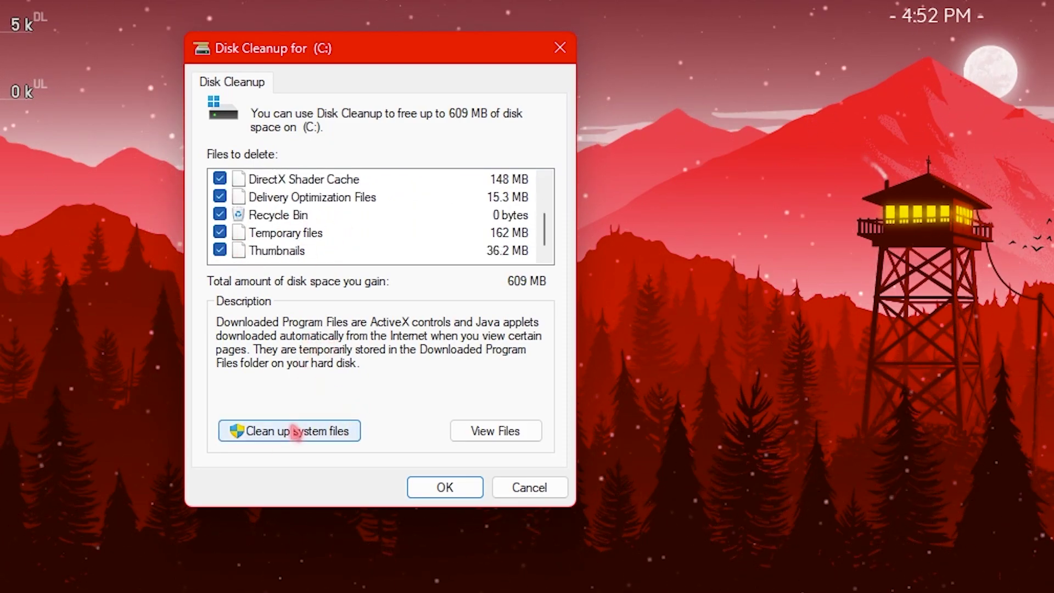
left_click(276, 436)
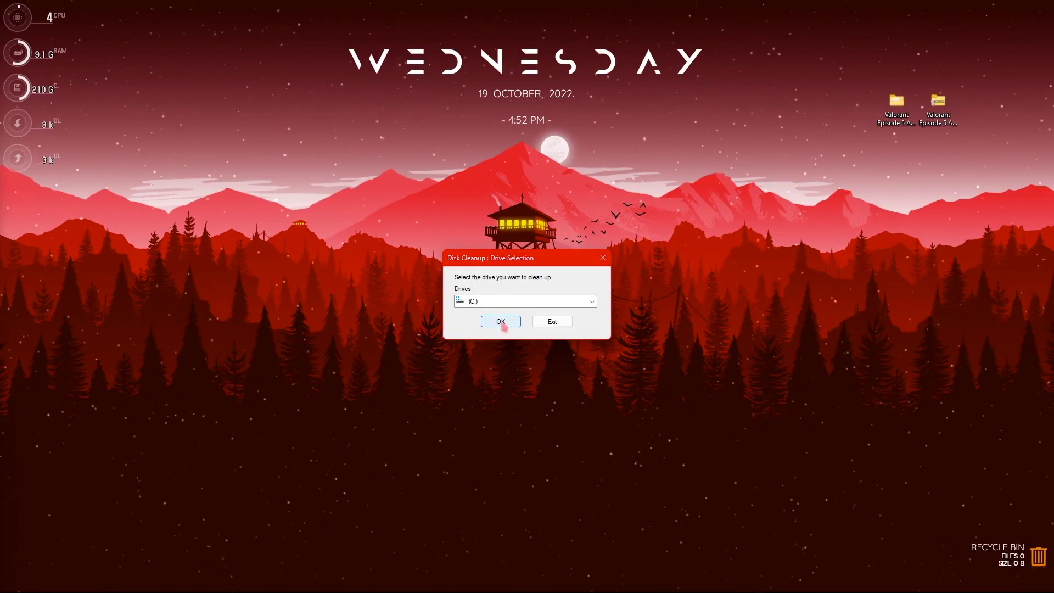
left_click(555, 323)
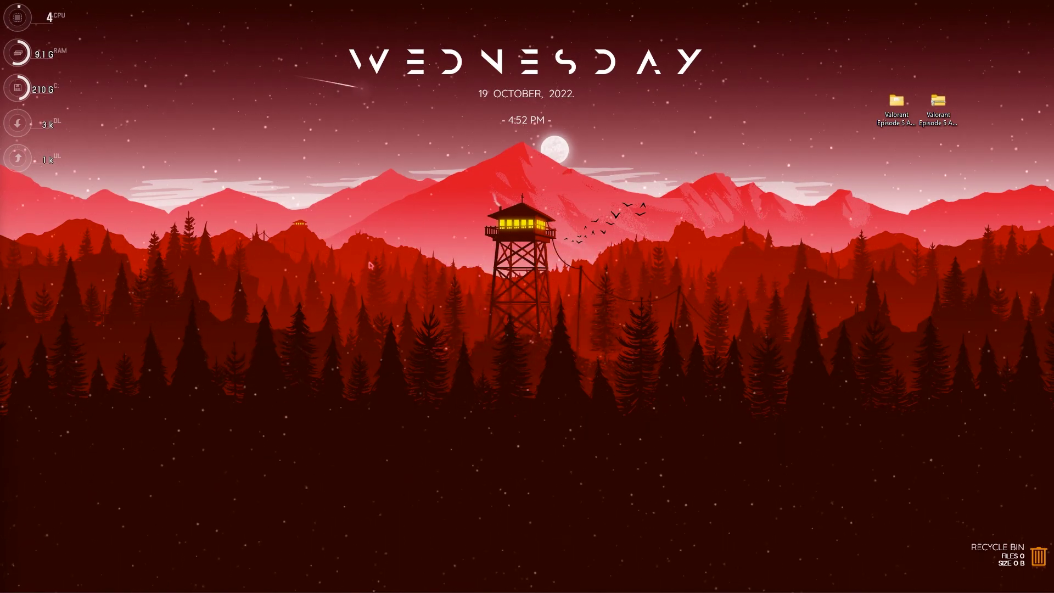
Search for and open Defragment and Optimize Drives, select the C: and Space (E:) drives in turn, and close it.
key("super")
type("defr")
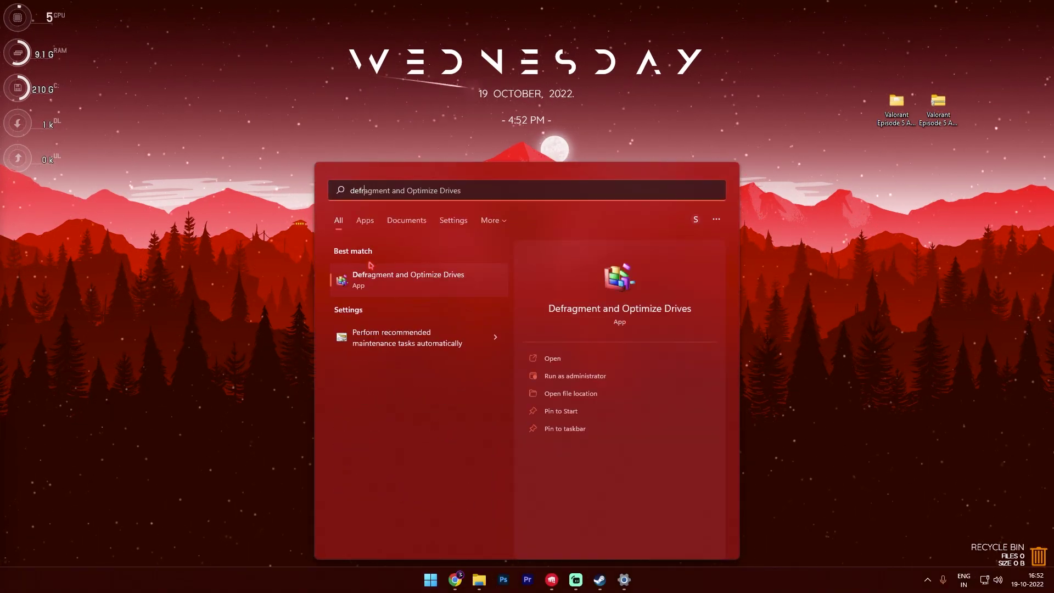
key("Return")
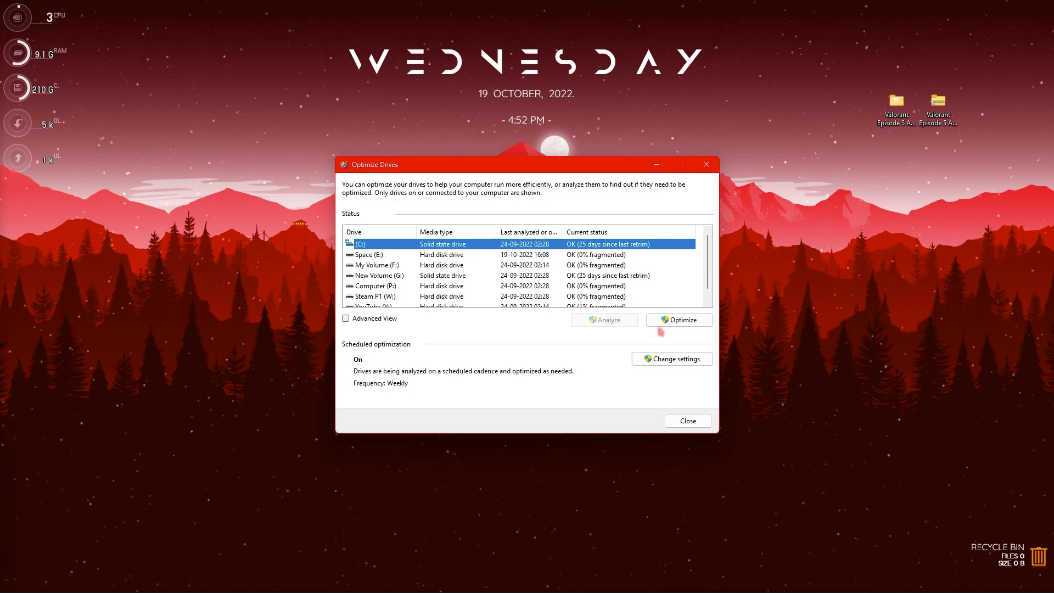
left_click(456, 256)
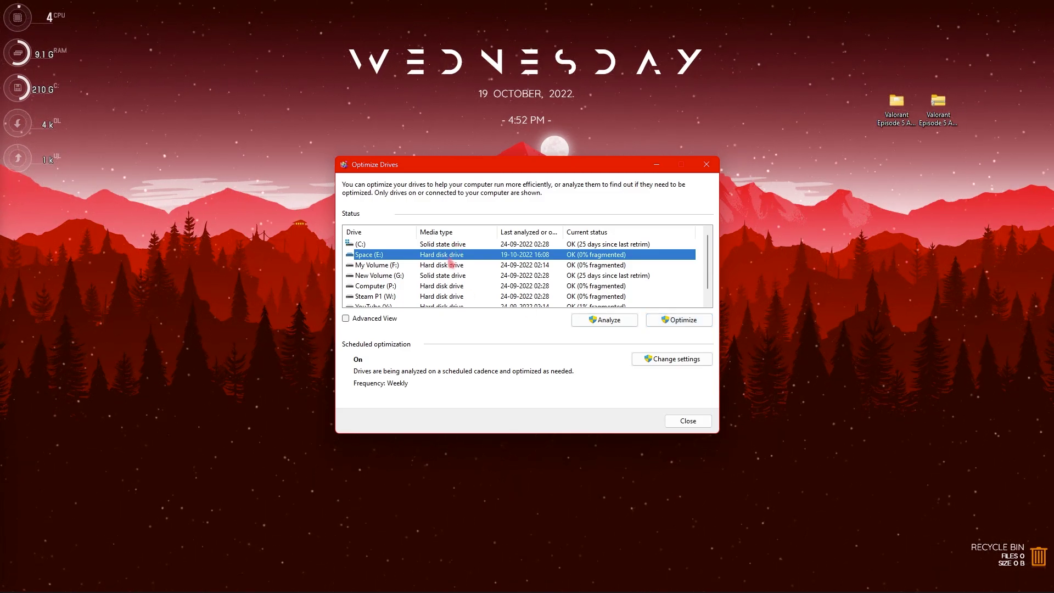
left_click(399, 244)
left_click(386, 257)
key("Escape")
Search for "create a restore point" and turn on system protection for Local Disk (C:), applying the setting.
key("super")
type("create a restore point")
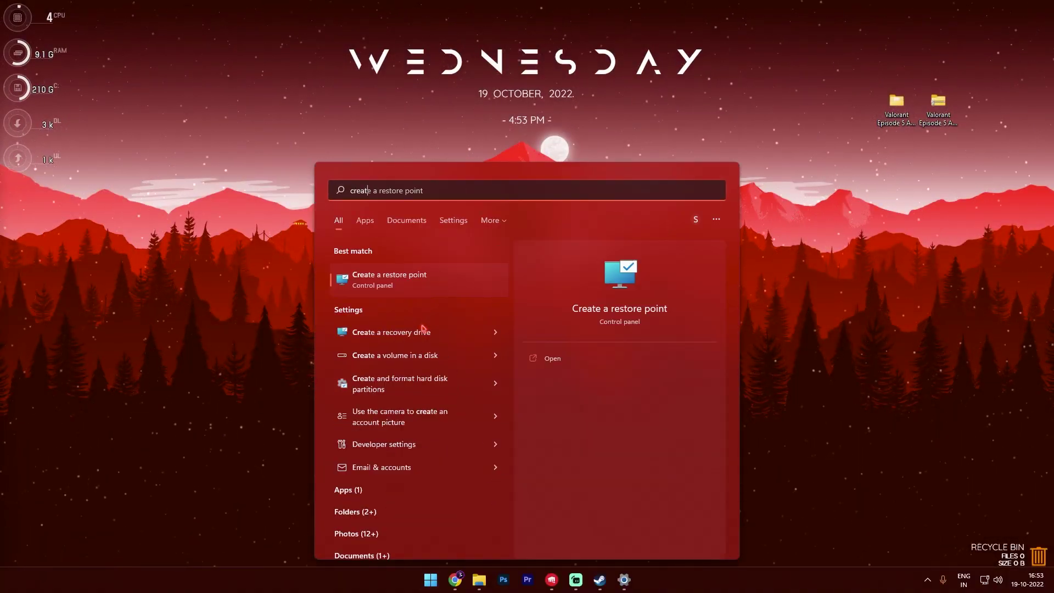
key("Return")
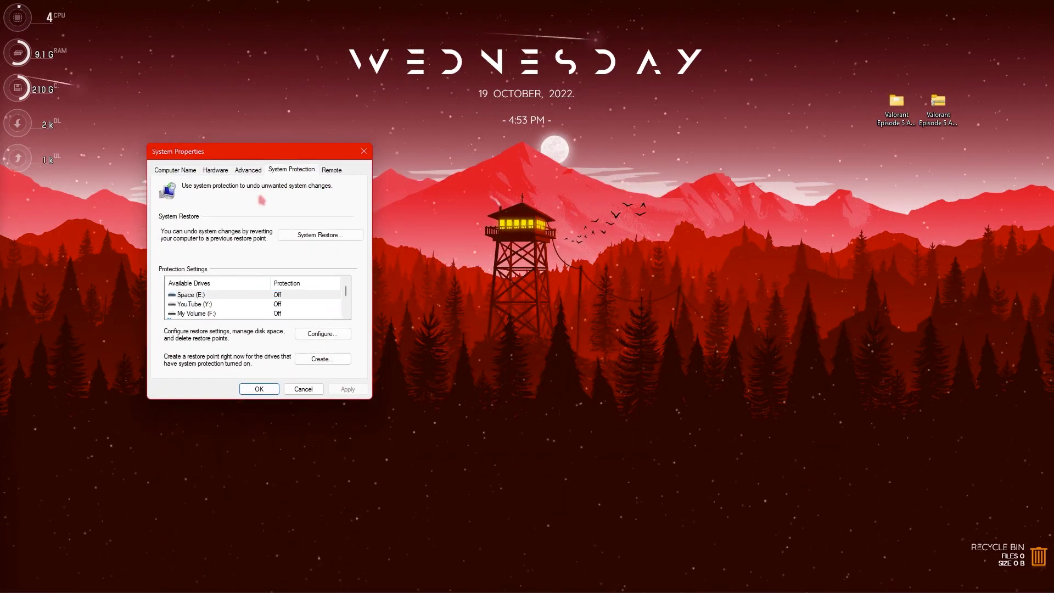
scroll(207, 302, "down", 1)
left_click(207, 305)
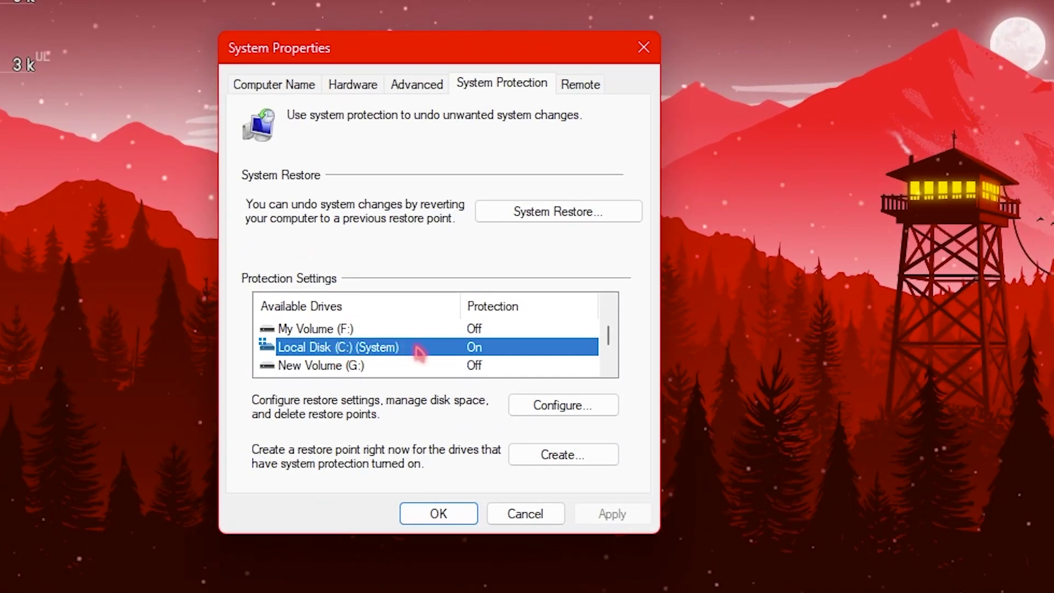
left_click(480, 386)
left_click(356, 203)
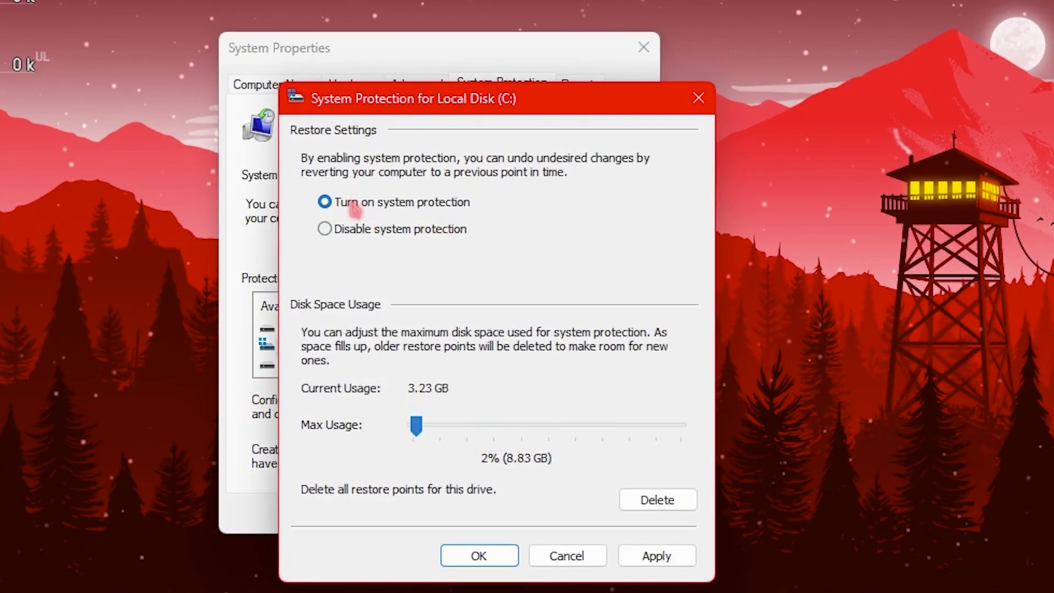
left_click(659, 555)
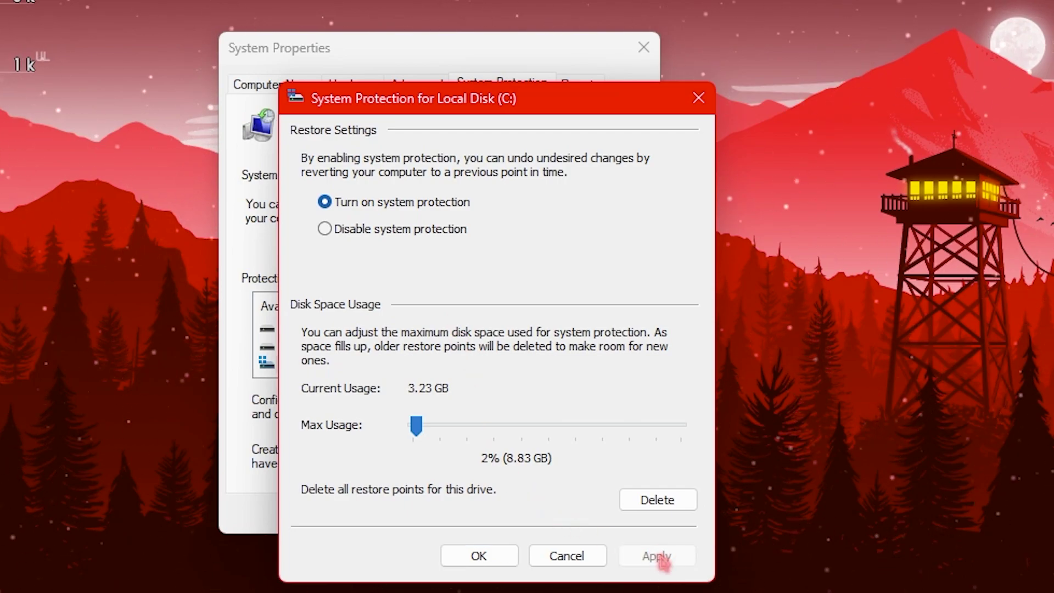
left_click(480, 561)
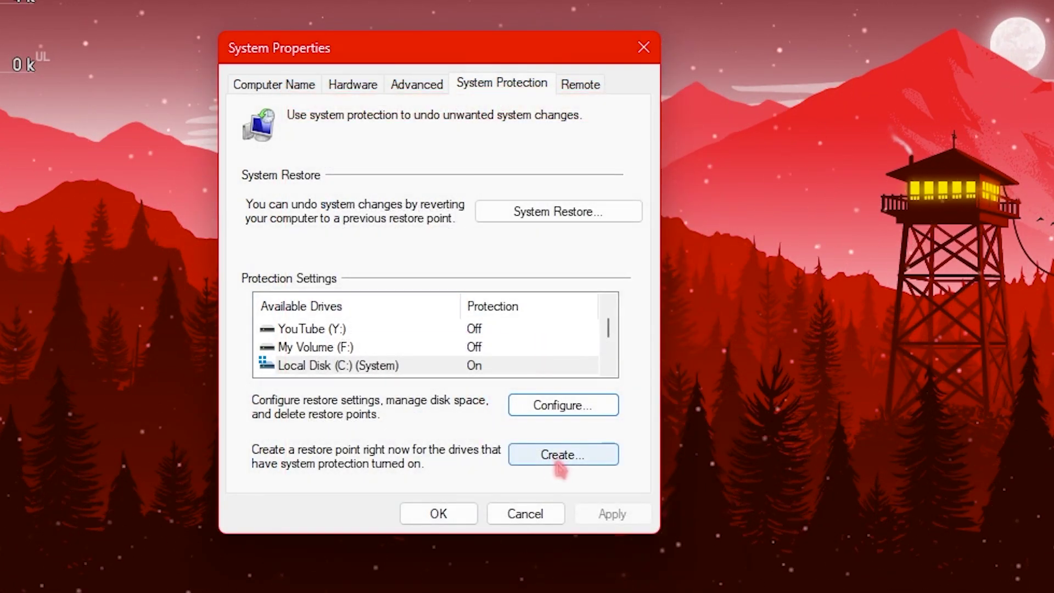
Create a restore point named "Valorant" and close System Properties.
left_click(547, 457)
type("Valorant")
left_click(522, 281)
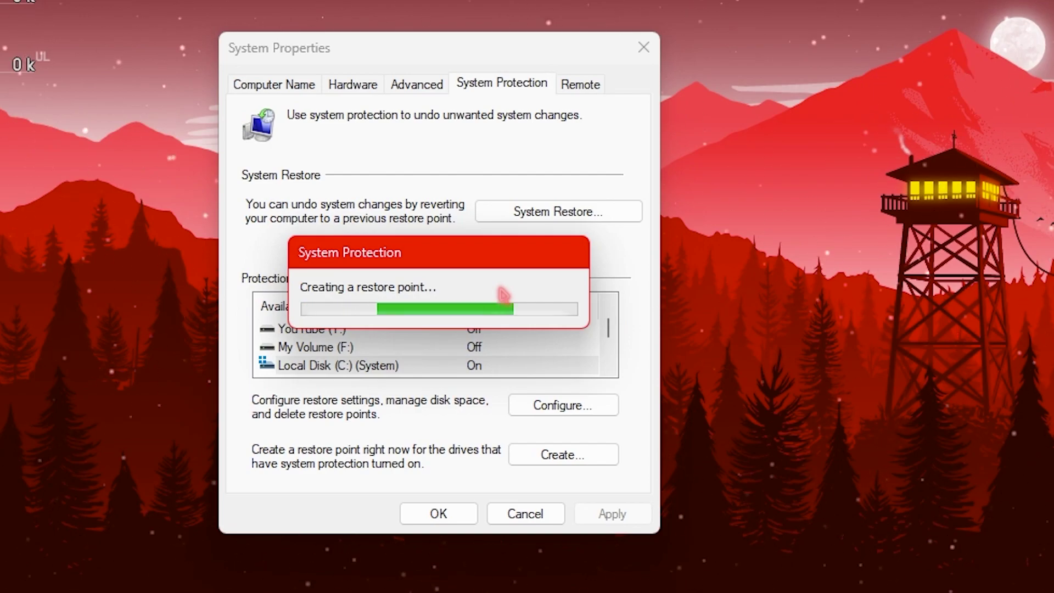
left_click(558, 301)
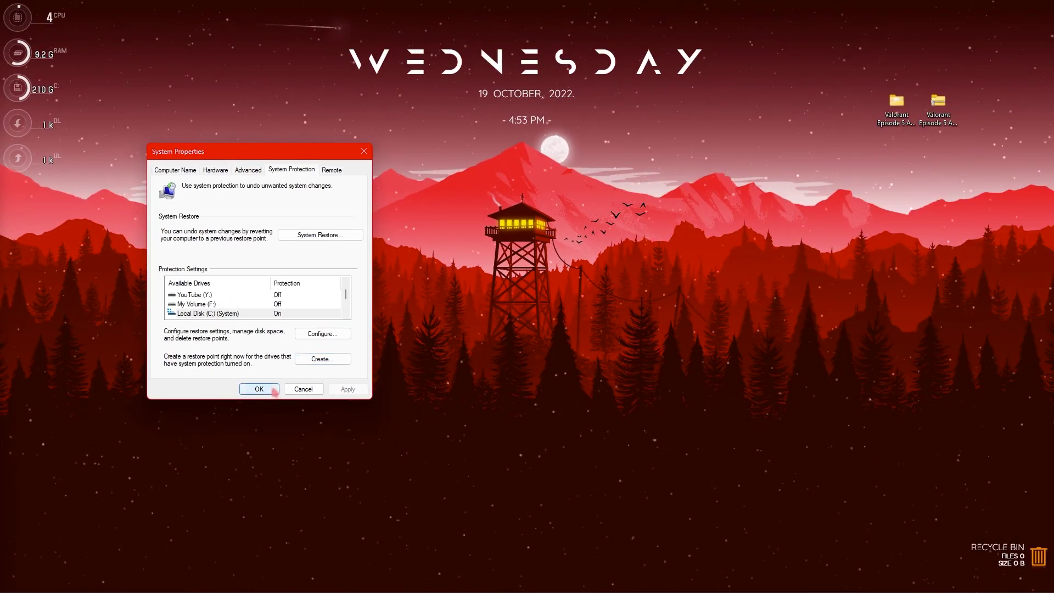
left_click(438, 514)
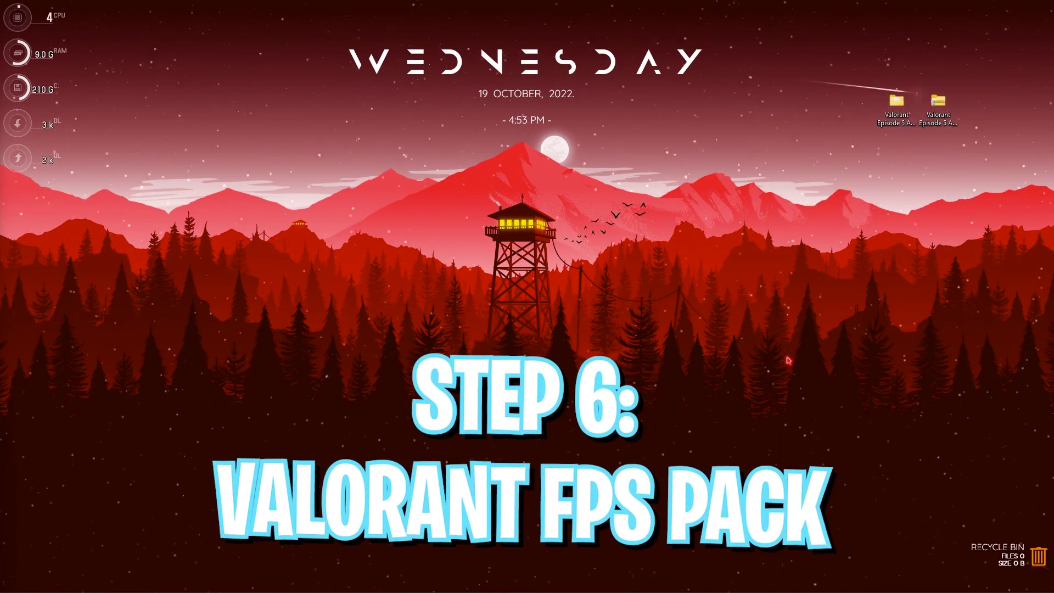
Open the Valorant Episode 5 Act 3 FPS Pack folder on the desktop and its 1 PC Optimization subfolder.
left_click(885, 118)
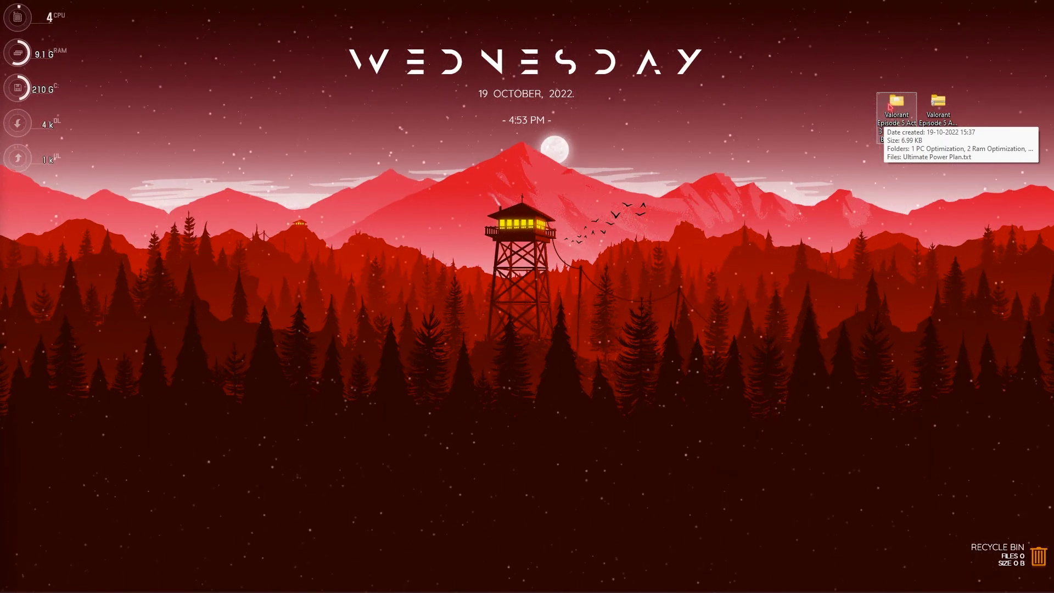
double_click(896, 104)
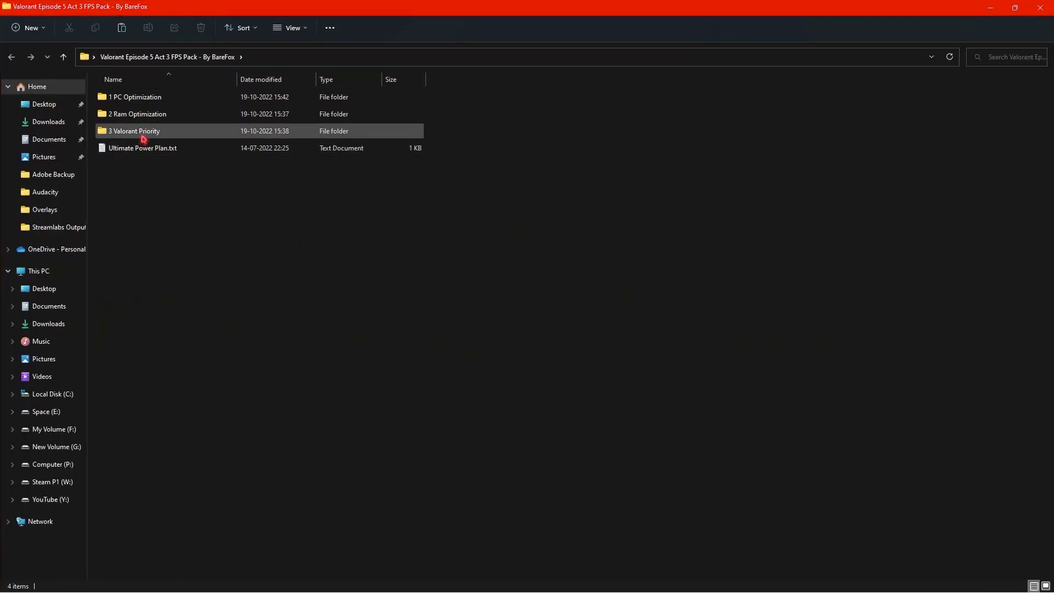
double_click(152, 100)
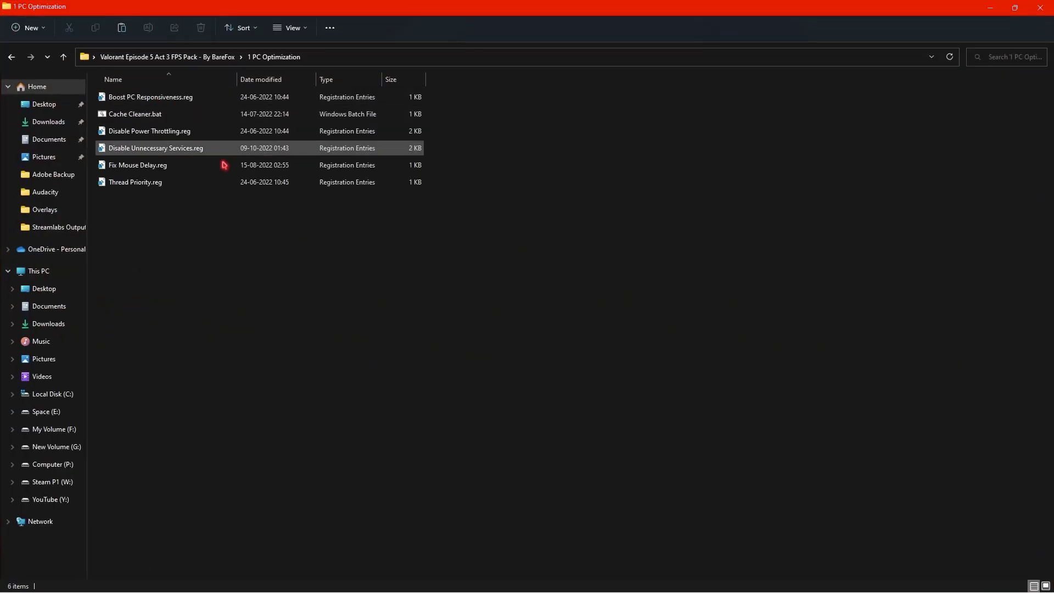
right_click(156, 104)
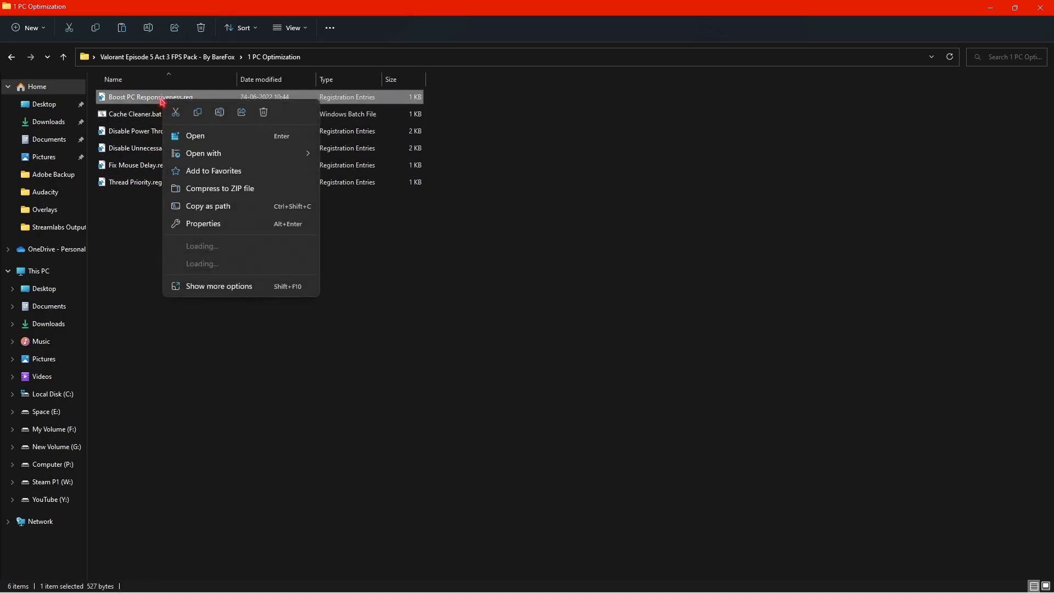
left_click(239, 281)
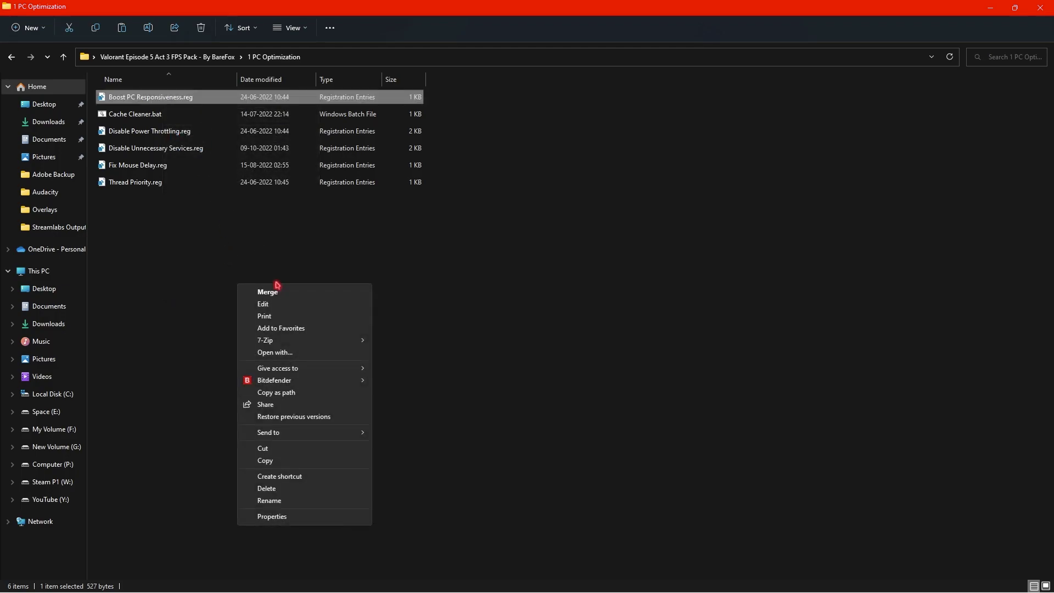
left_click(236, 236)
left_click(237, 236)
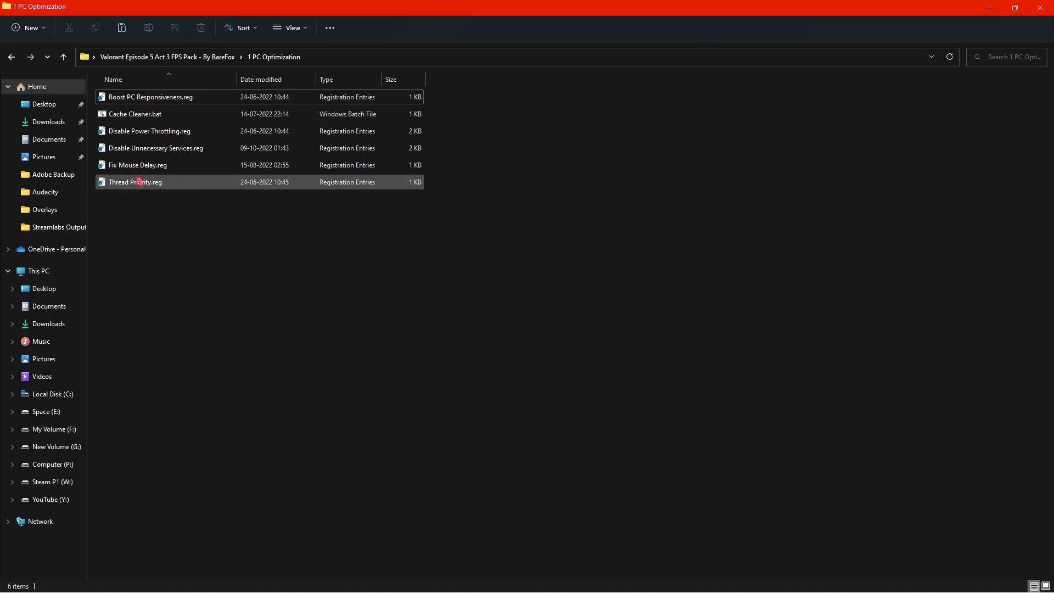
Open Boost PC Responsiveness.reg for editing to examine its registry entries, and close it without changes.
right_click(155, 101)
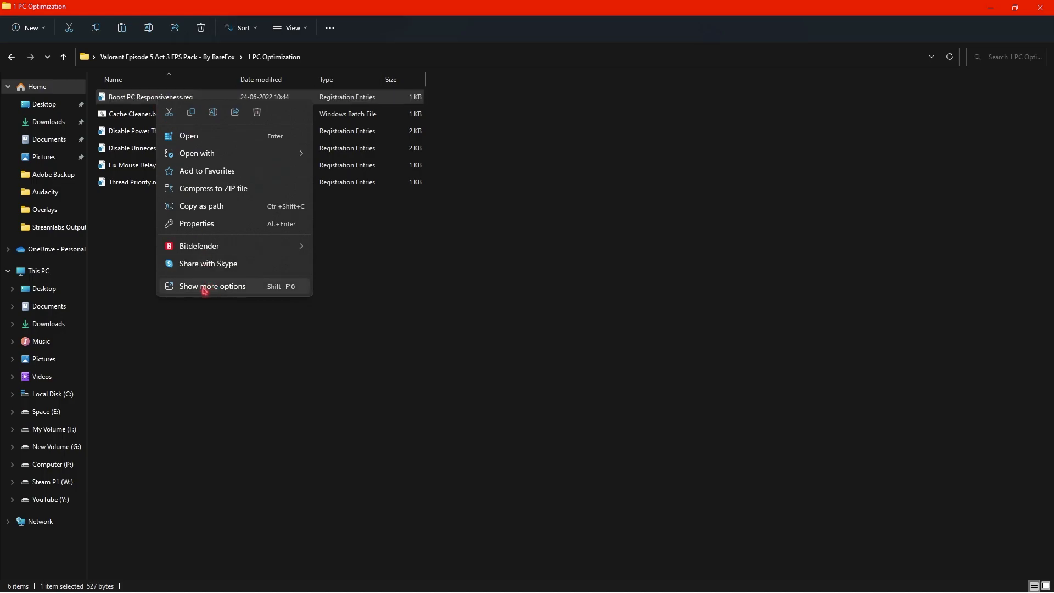
left_click(205, 287)
left_click(229, 301)
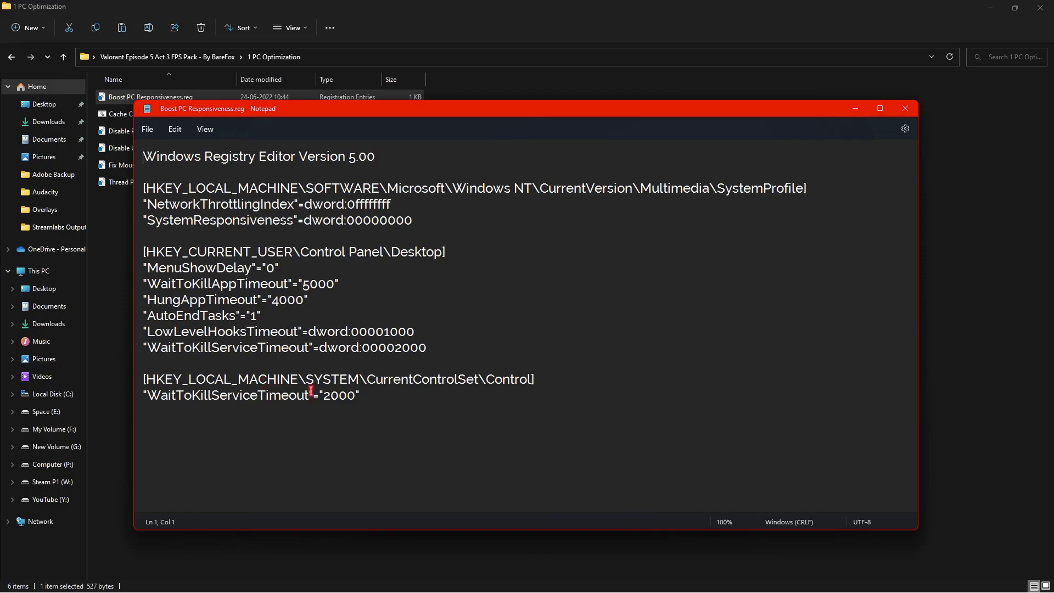
left_click(905, 108)
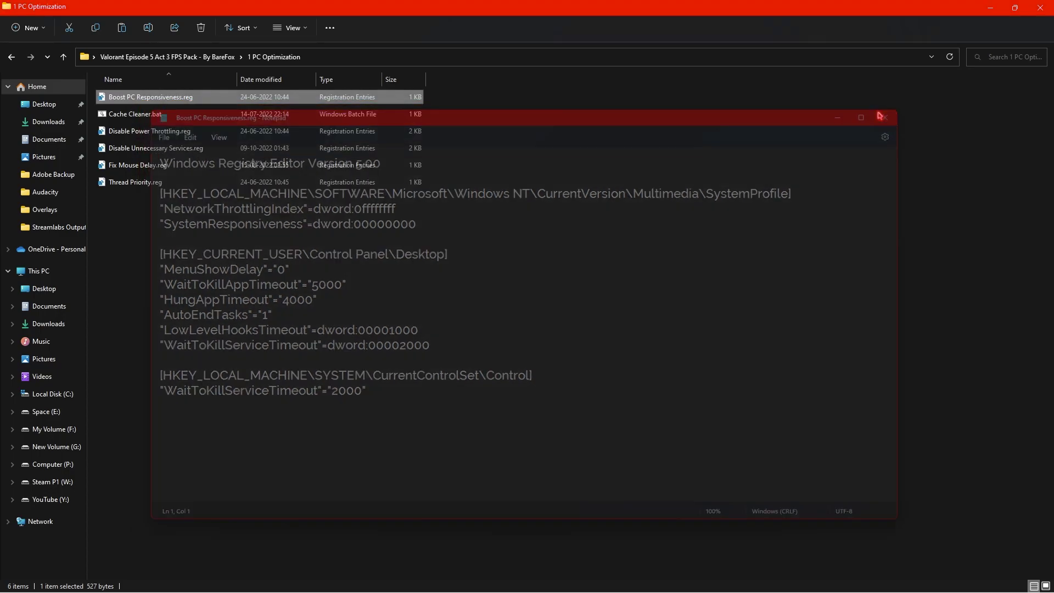
Select Cache Cleaner.bat, then return to the FPS pack's main folder and open the 2 Ram Optimization folder.
left_click(134, 116)
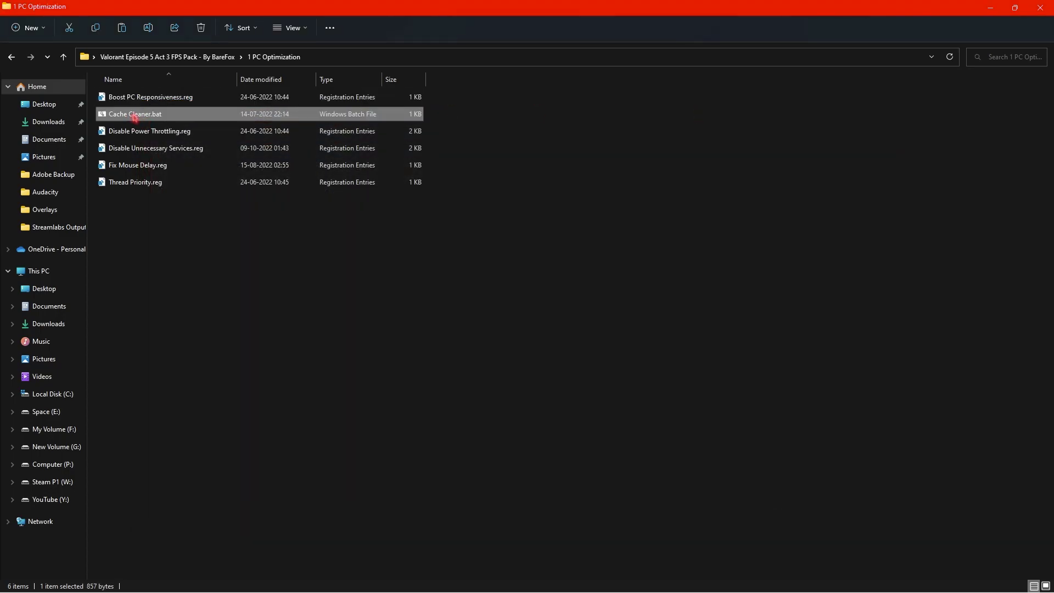
double_click(218, 118)
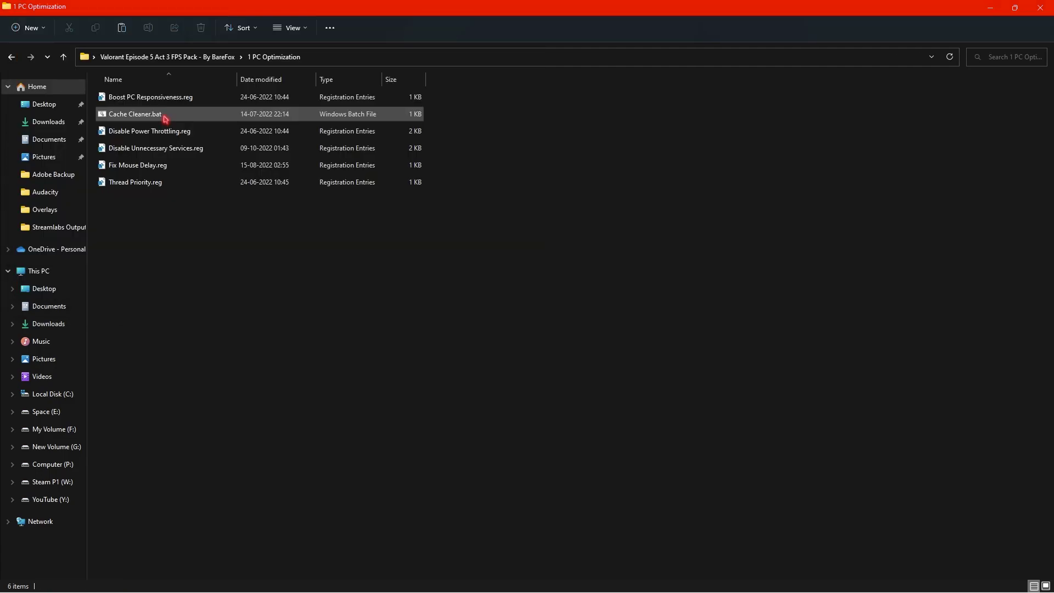
left_click(168, 57)
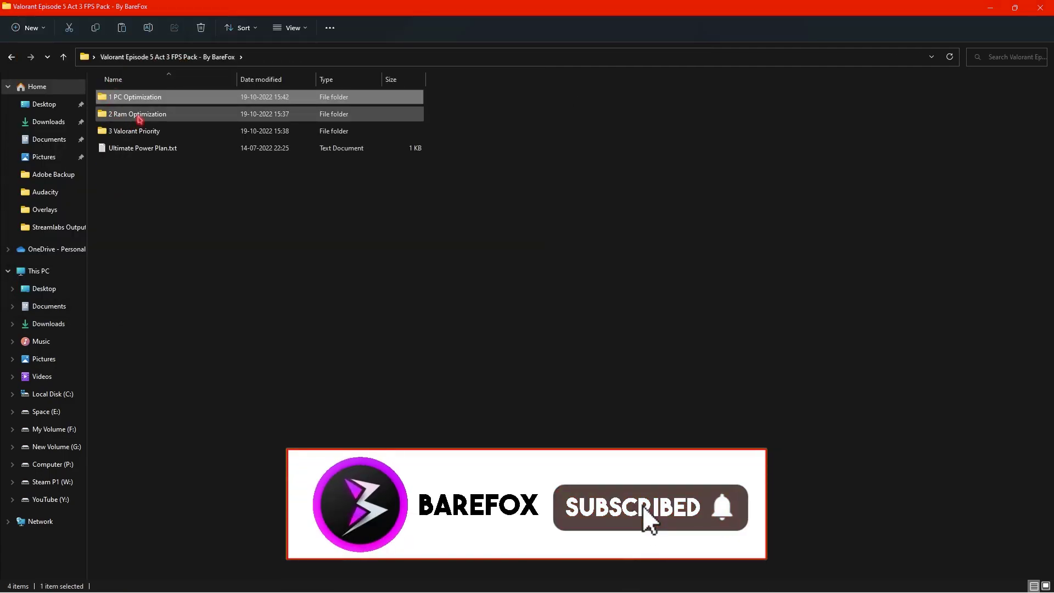
double_click(138, 116)
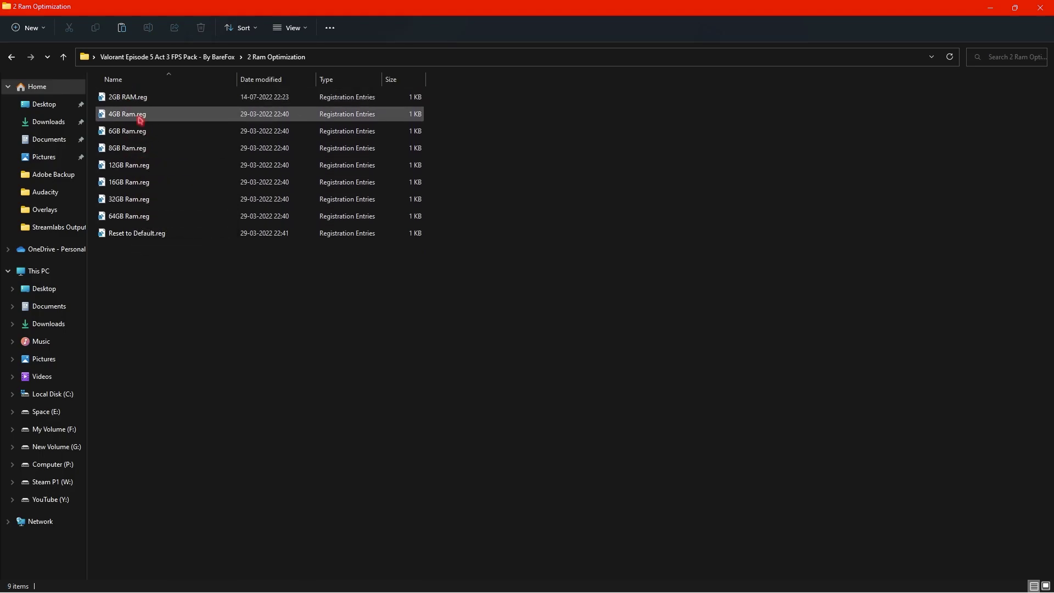
Check the Installed Physical Memory (RAM) in System Information, minimize it and select 16GB Ram.reg in the 2 Ram Optimization folder.
key("super")
type("sys")
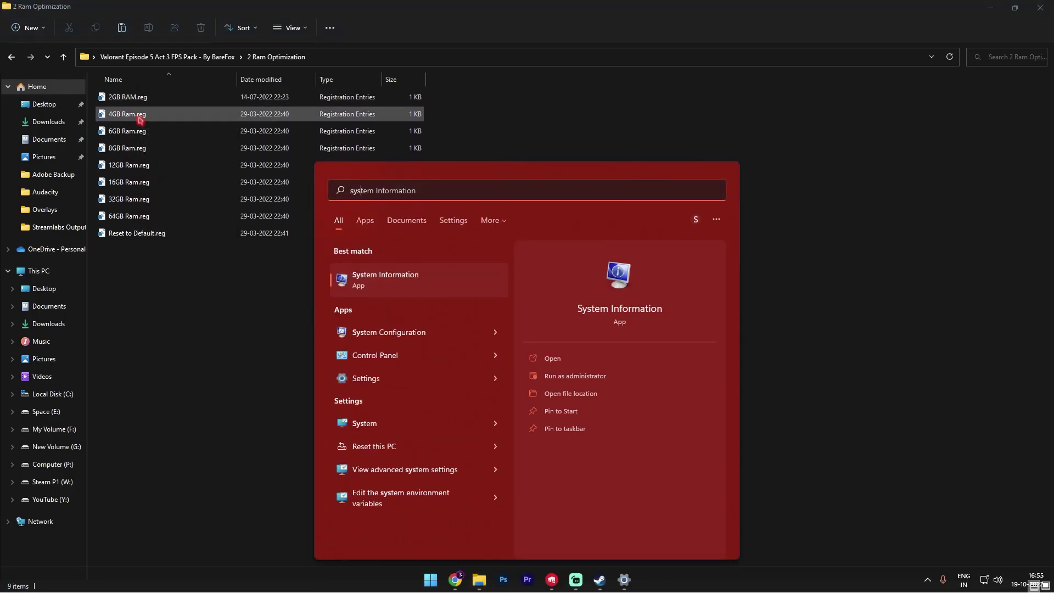
key("Return")
left_click(406, 404)
left_click(408, 390)
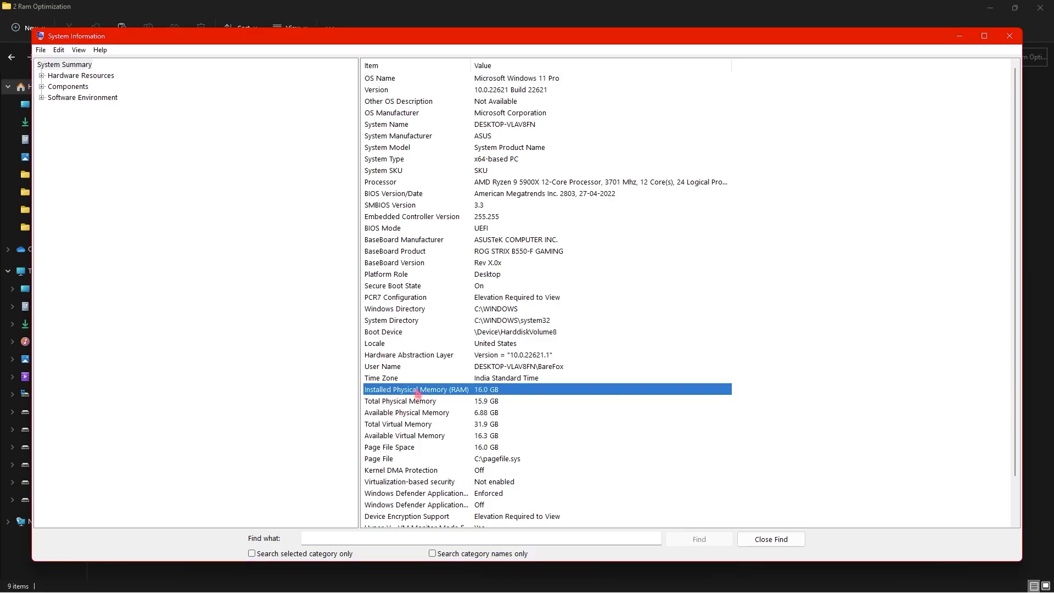
left_click(958, 37)
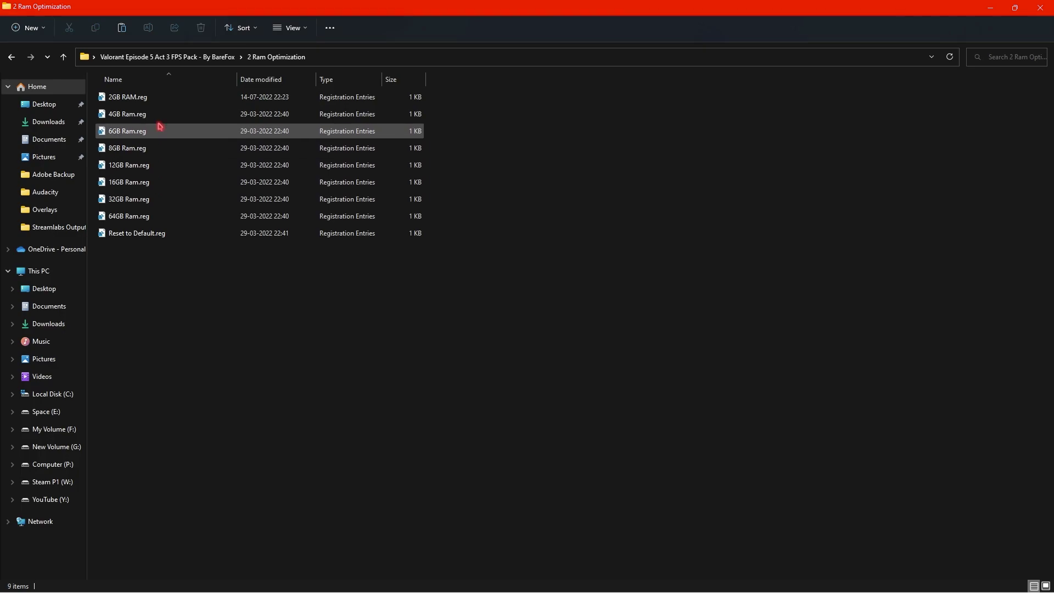
left_click(184, 189)
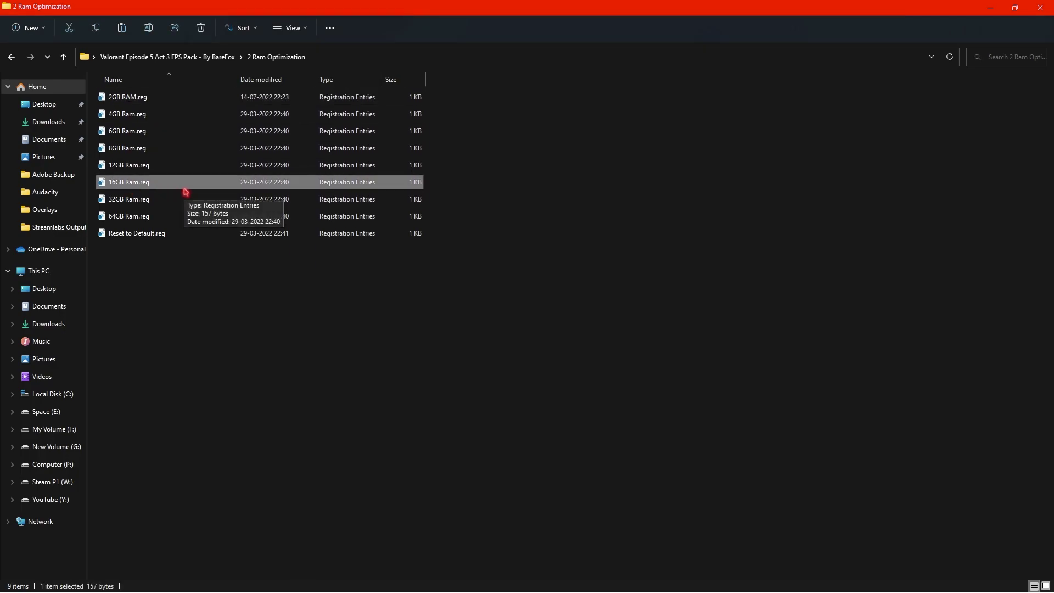
Open 16GB Ram.reg for editing to examine its SvcHostSplitThresholdInKB registry entry, and close it without changes.
right_click(185, 193)
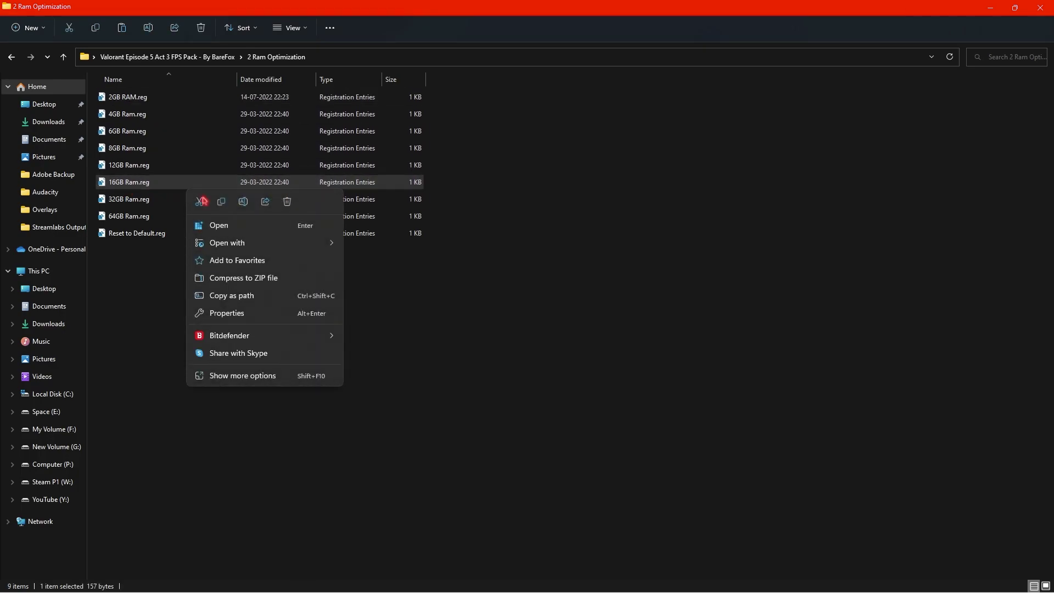
left_click(242, 374)
left_click(265, 150)
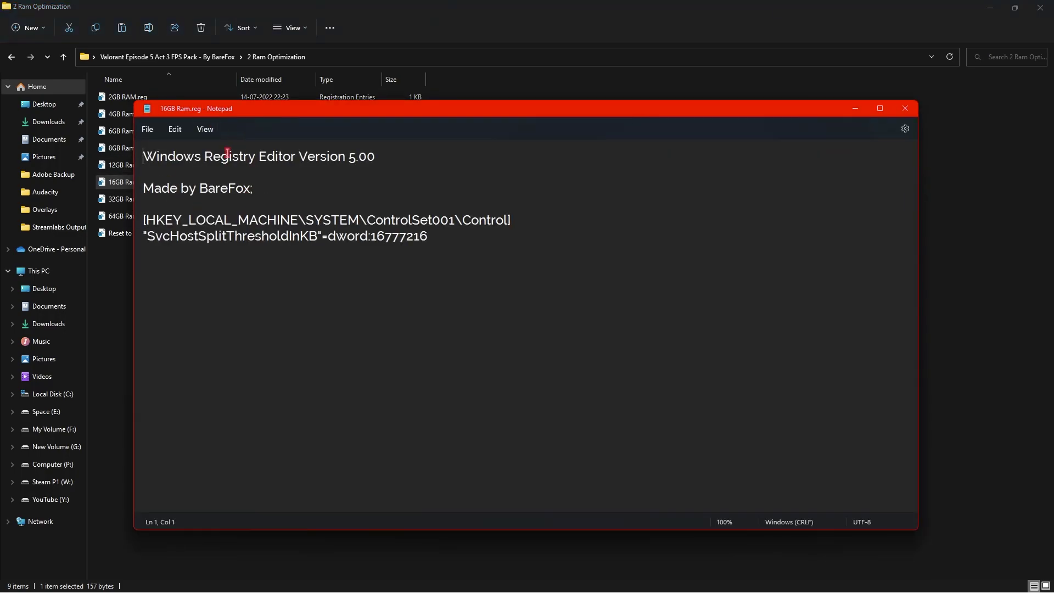
left_click_drag(442, 235, 147, 220)
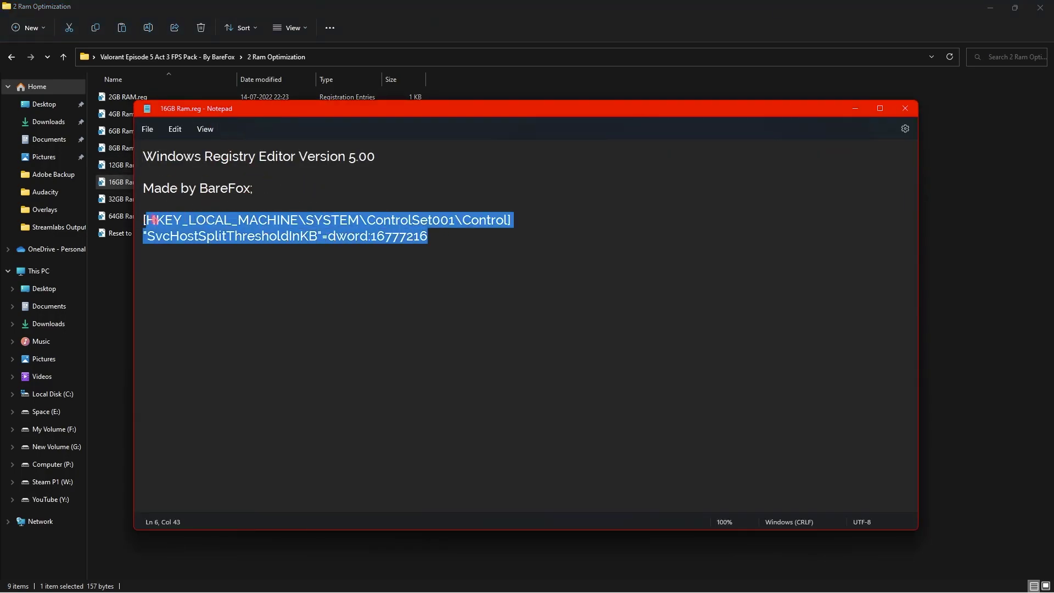
left_click(337, 236)
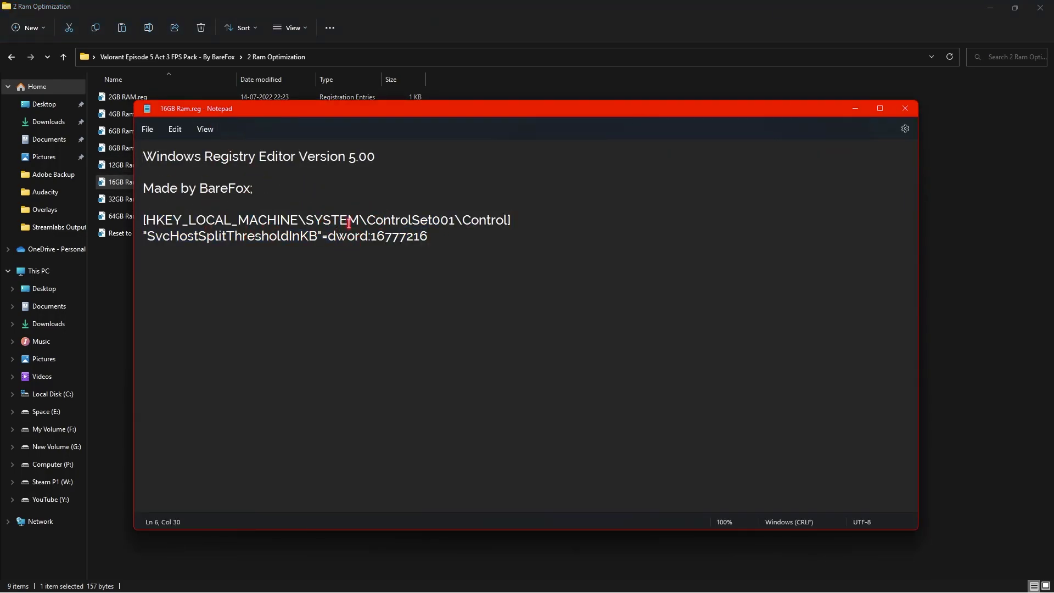
left_click(905, 108)
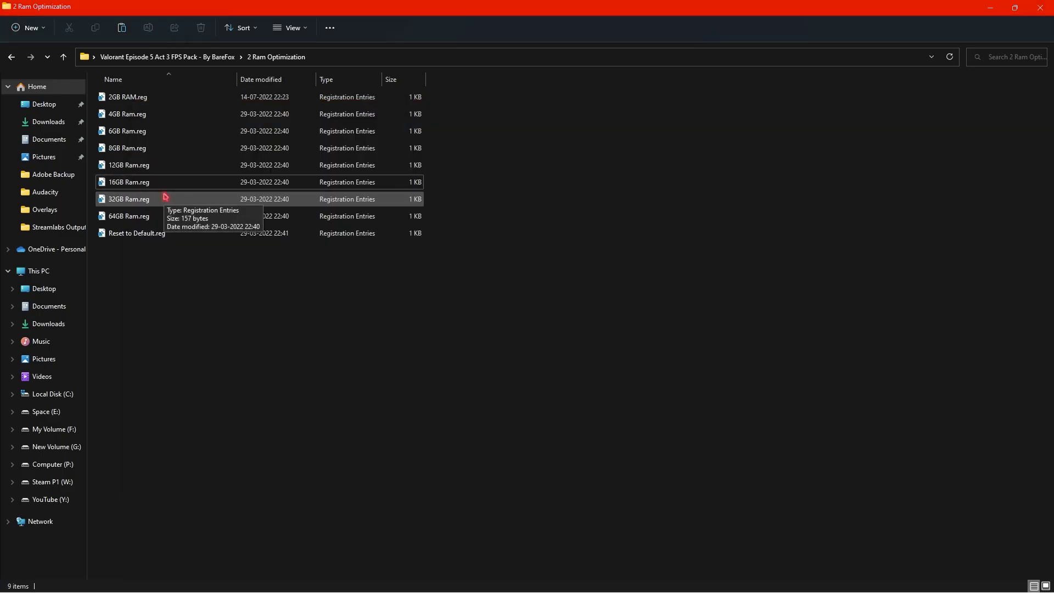
Open the FPS pack's 3 Valorant Priority folder and select ValorantHighPriority.reg, followed by ValorantNormalPriority.reg.
left_click(204, 57)
double_click(146, 135)
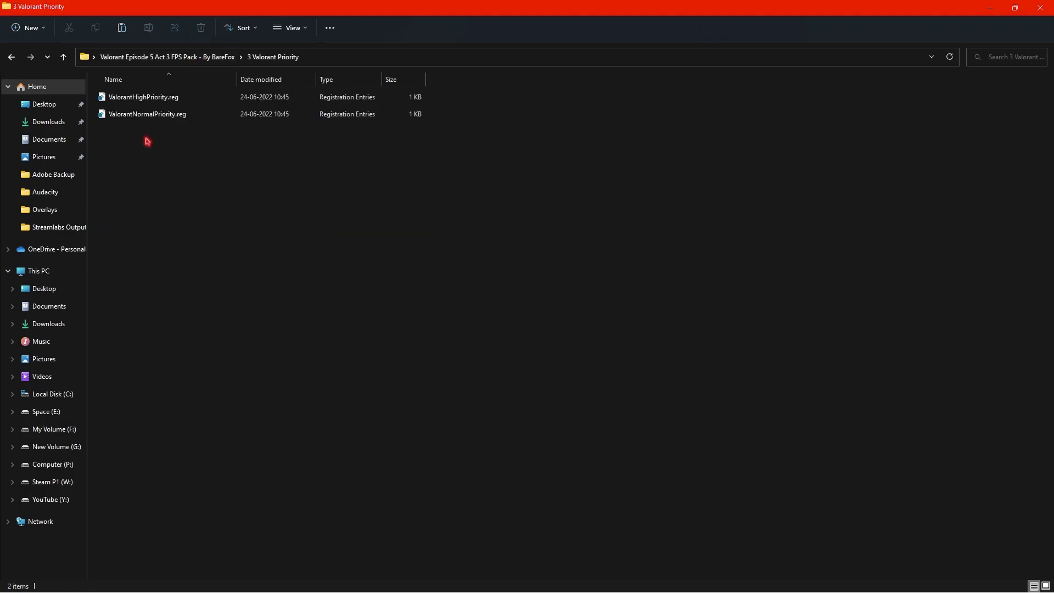
left_click(160, 104)
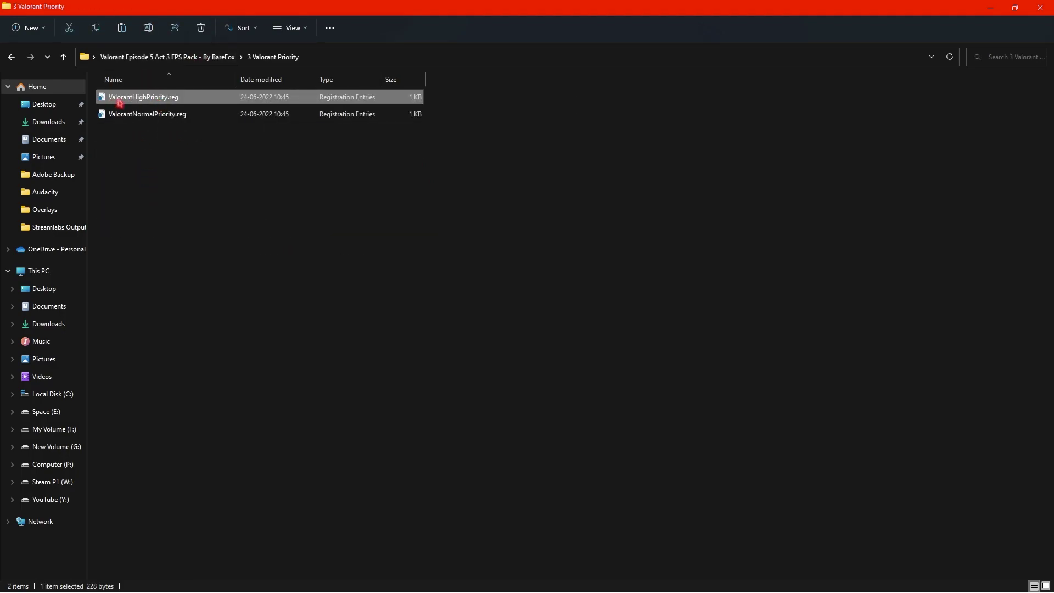
right_click(120, 102)
left_click(395, 176)
left_click(180, 101)
left_click(132, 116)
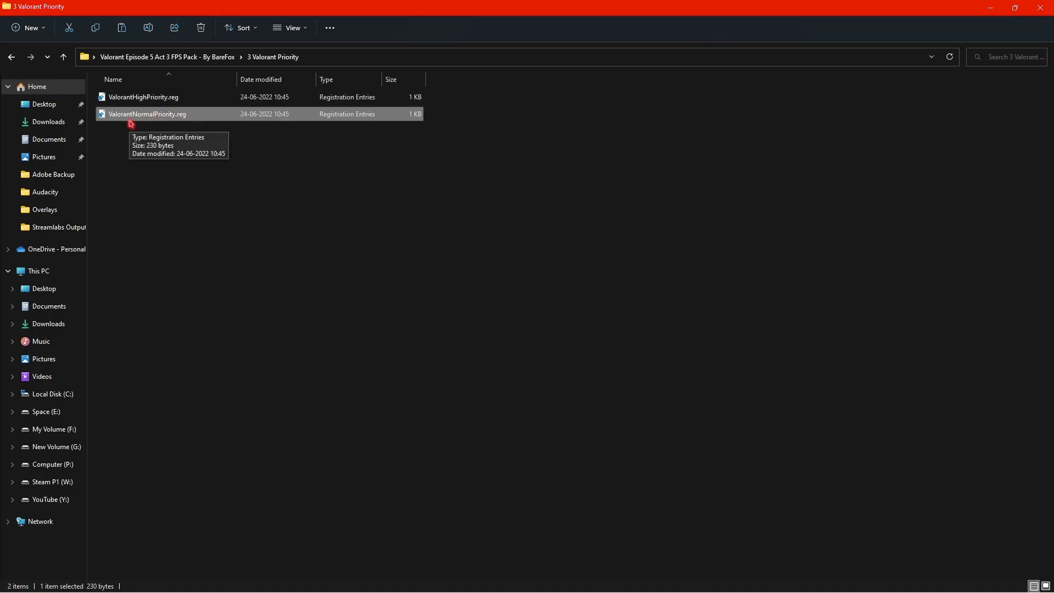
Return to the FPS pack's main folder, open Ultimate Power Plan.txt and copy its powercfg -duplicatescheme command.
left_click(219, 56)
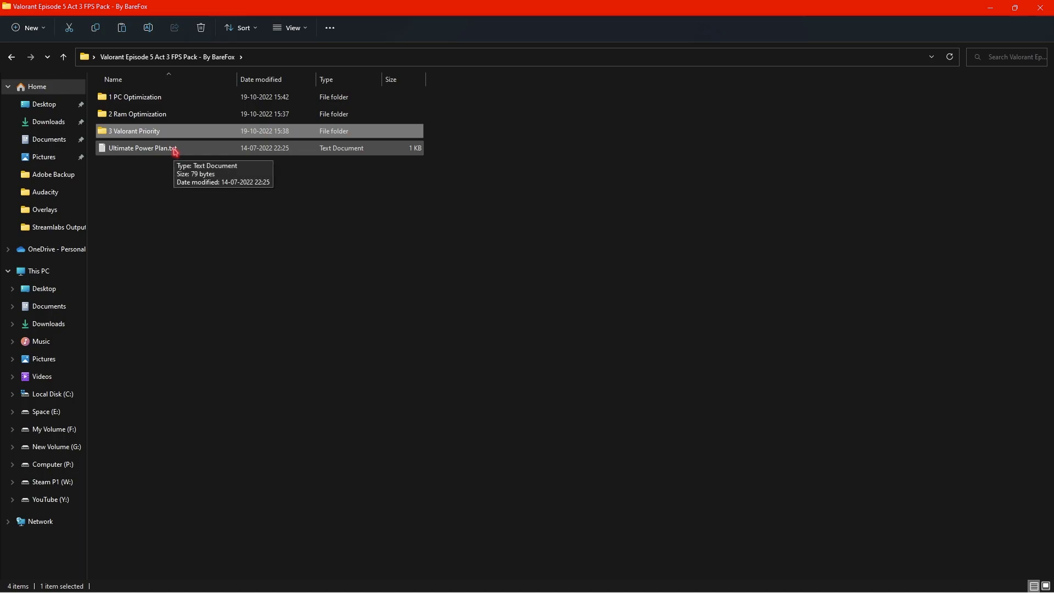
double_click(174, 150)
left_click_drag(636, 157, 141, 135)
key("ctrl+c")
Paste the copied powercfg -duplicatescheme command into a Command Prompt, then close the prompt and the Ultimate Power Plan.txt file.
key("super")
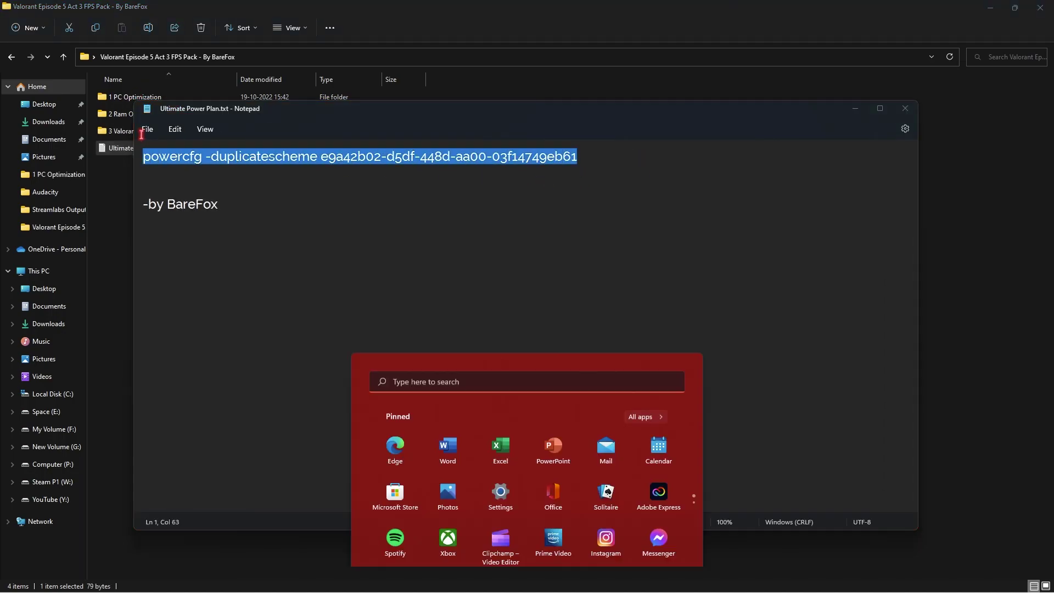
type("cmd")
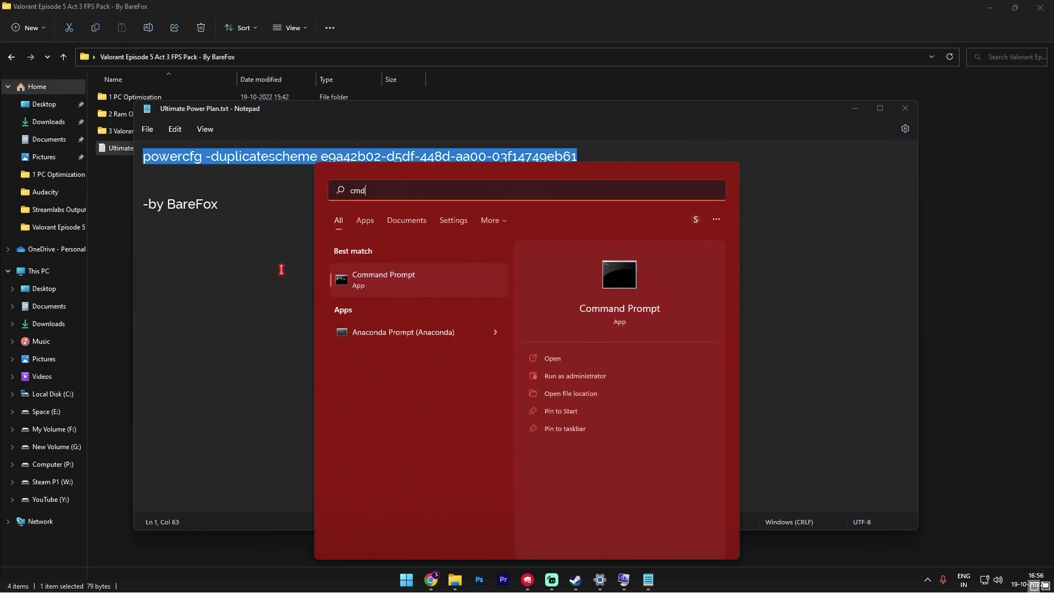
left_click(438, 293)
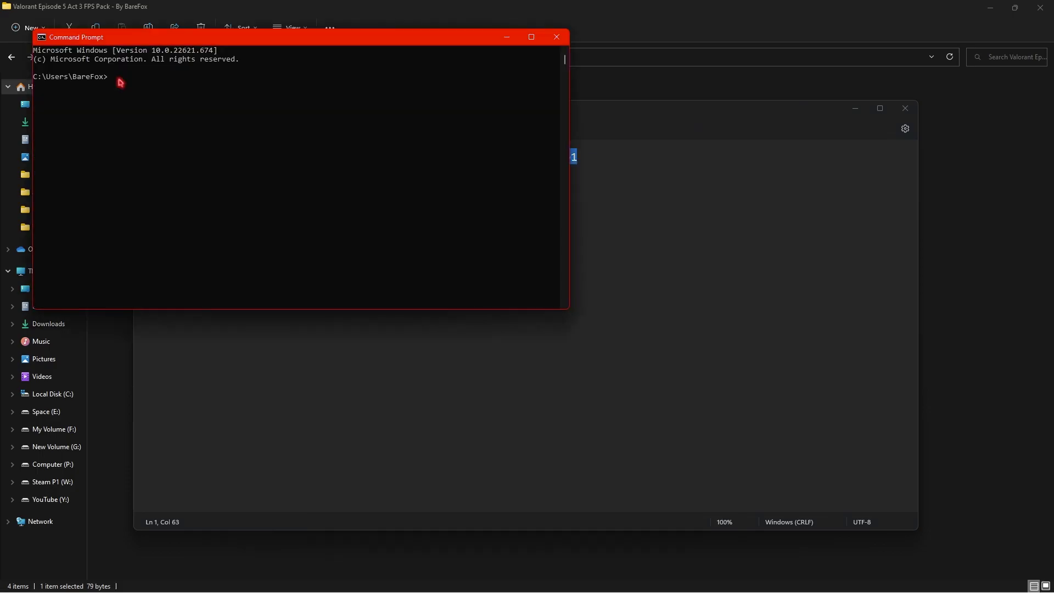
key("ctrl+v")
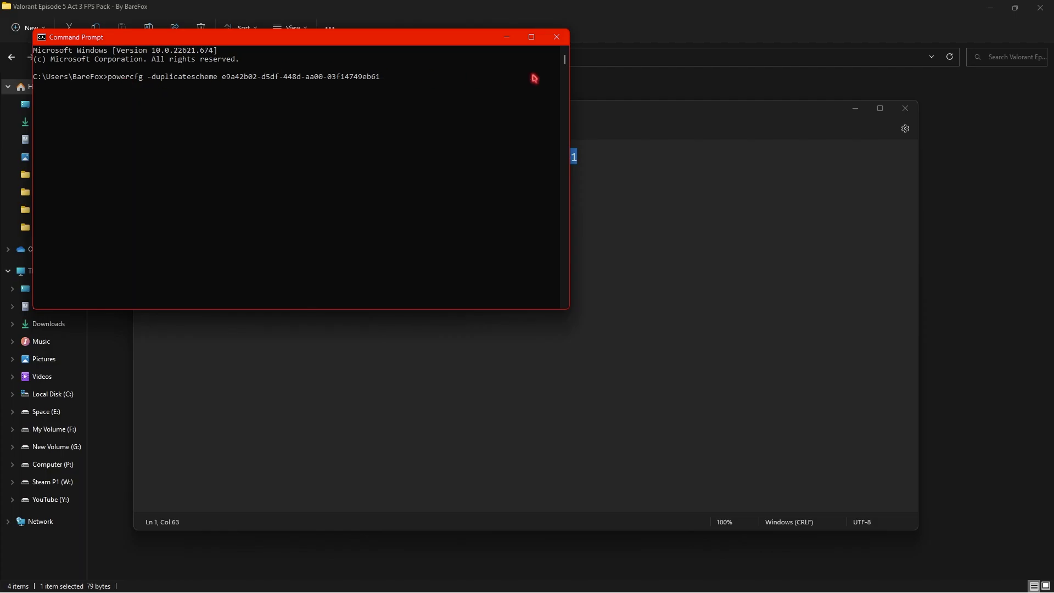
left_click(556, 37)
left_click(317, 249)
left_click(907, 108)
Open Control Panel, search it for power and open Power Options.
key("super")
type("conmt")
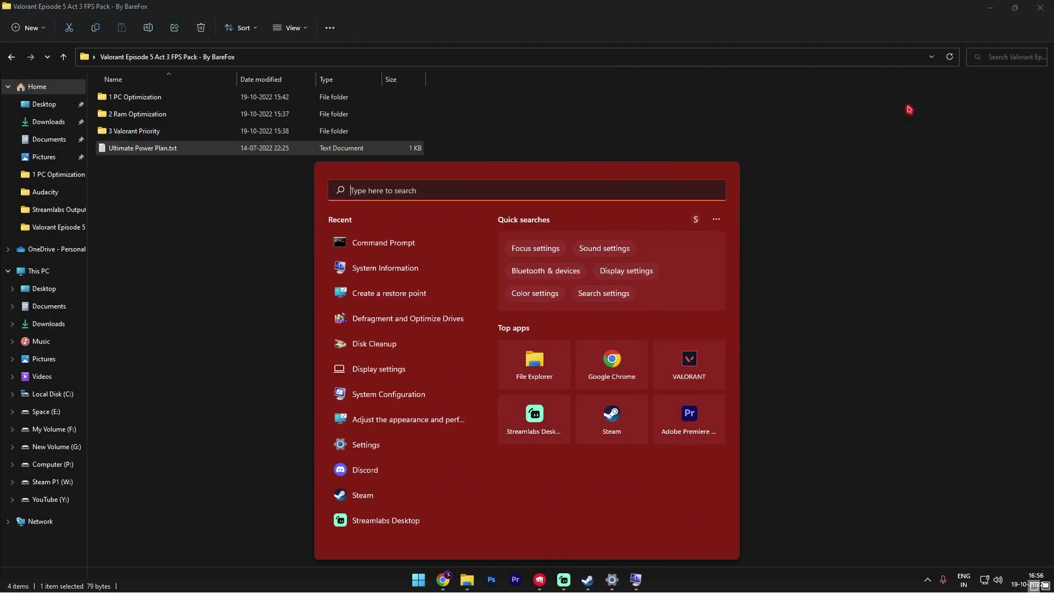
key("Return")
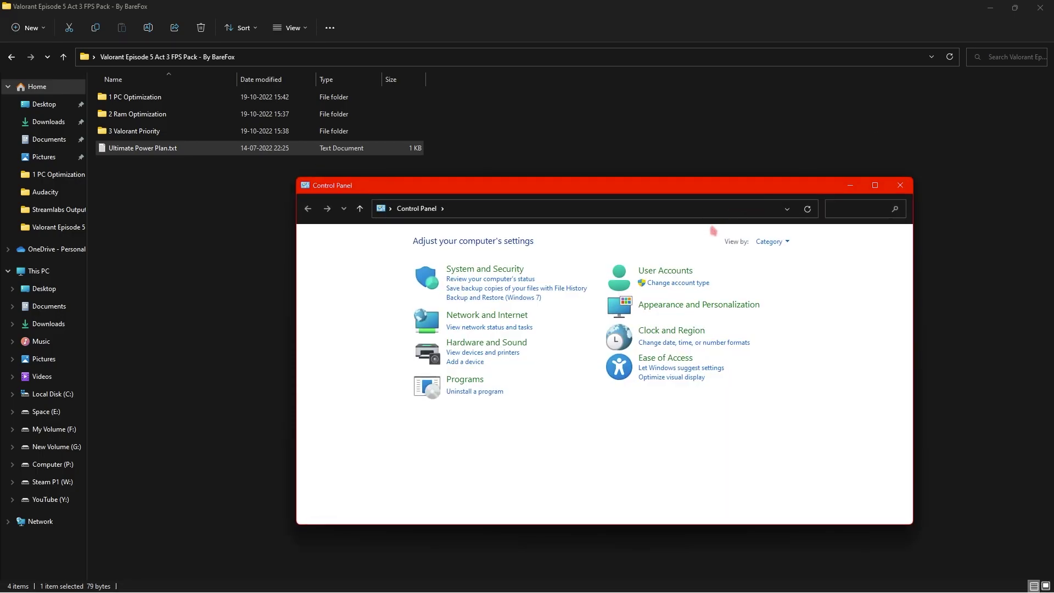
type("pow")
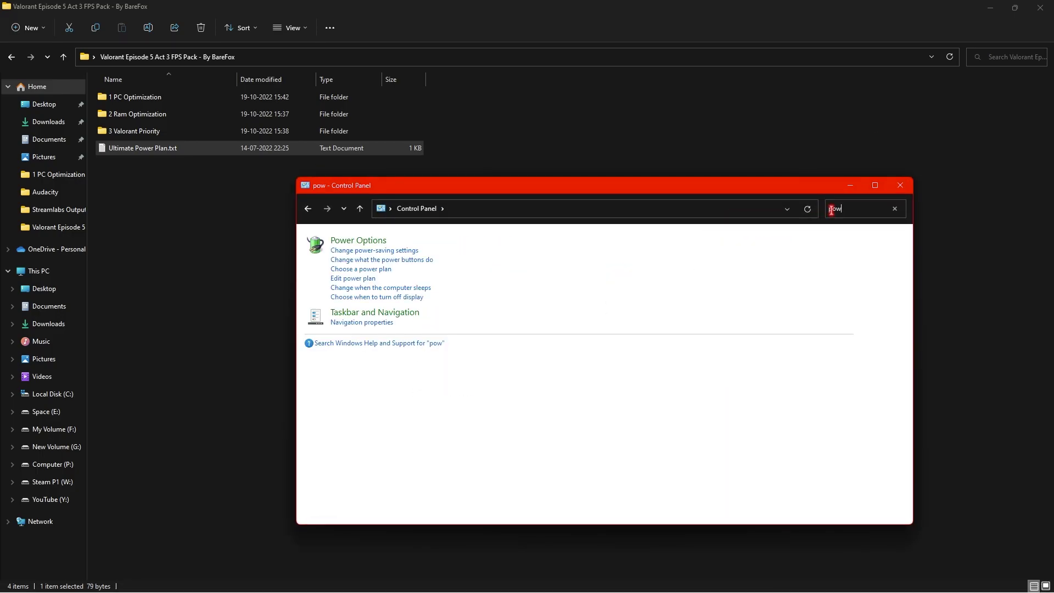
type("er")
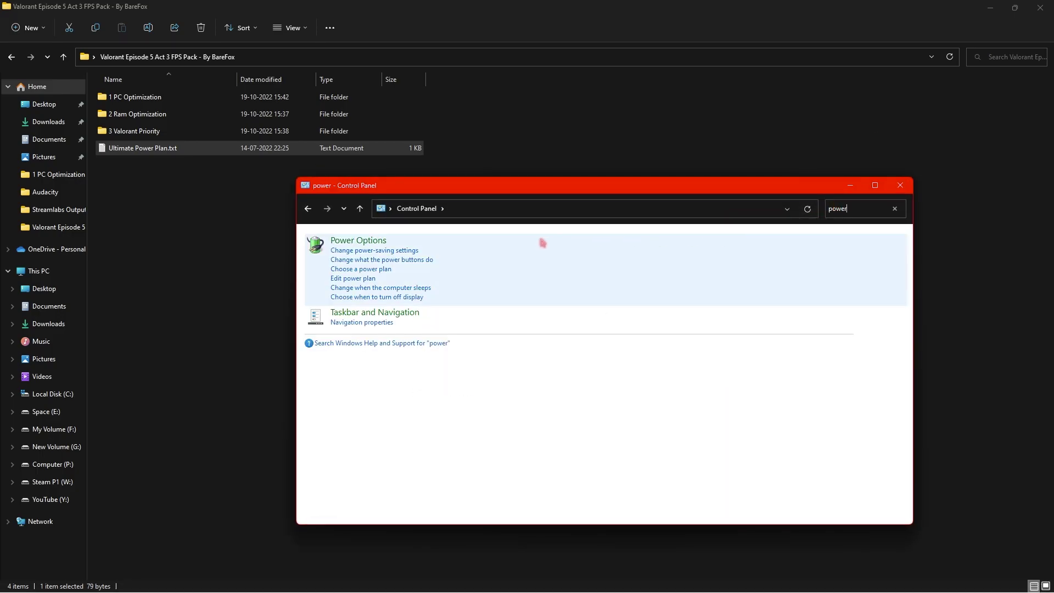
left_click(350, 248)
Choose the Ultimate Performance power plan, then close Power Options and the FPS pack folder.
left_click(472, 449)
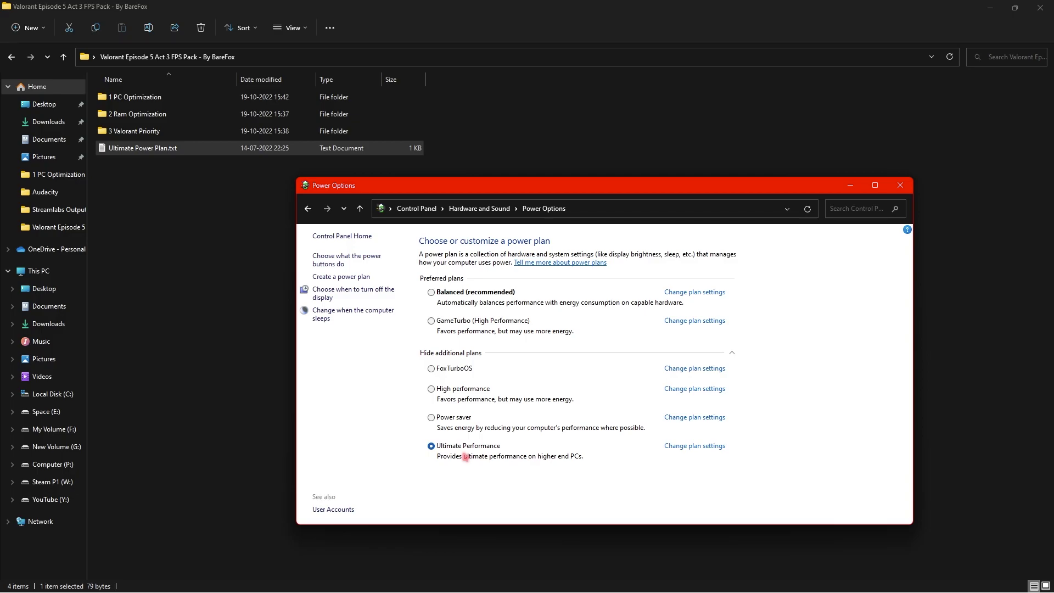
key("alt+F4")
key("alt+F4")
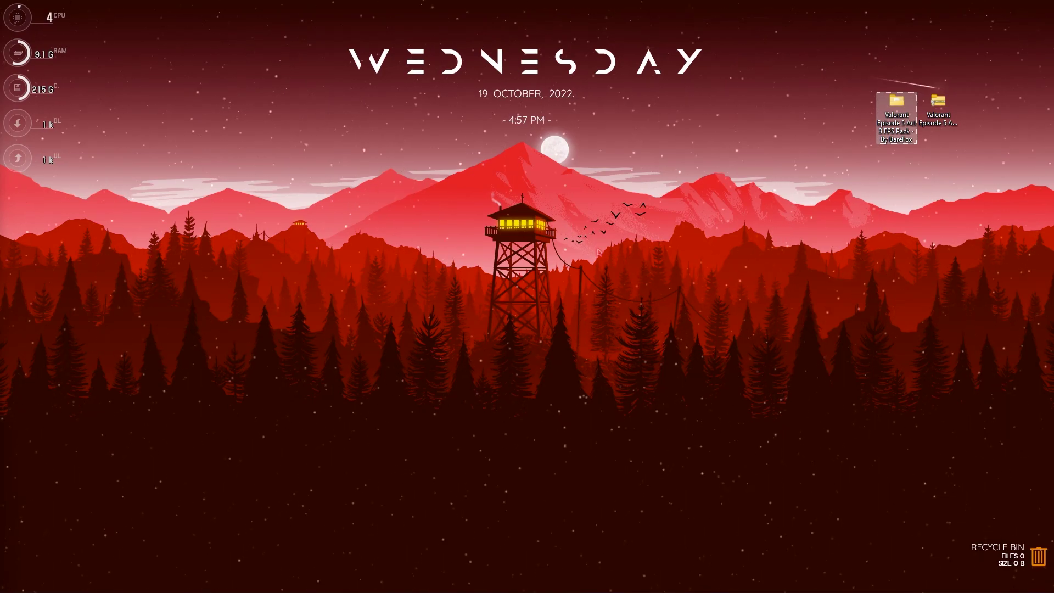
key("super")
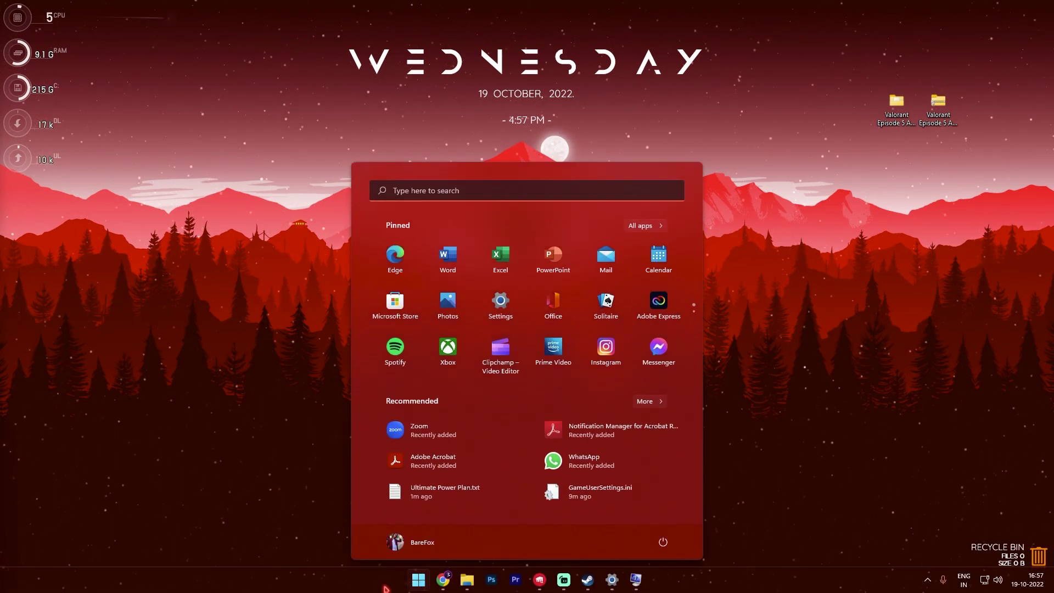
left_click(256, 429)
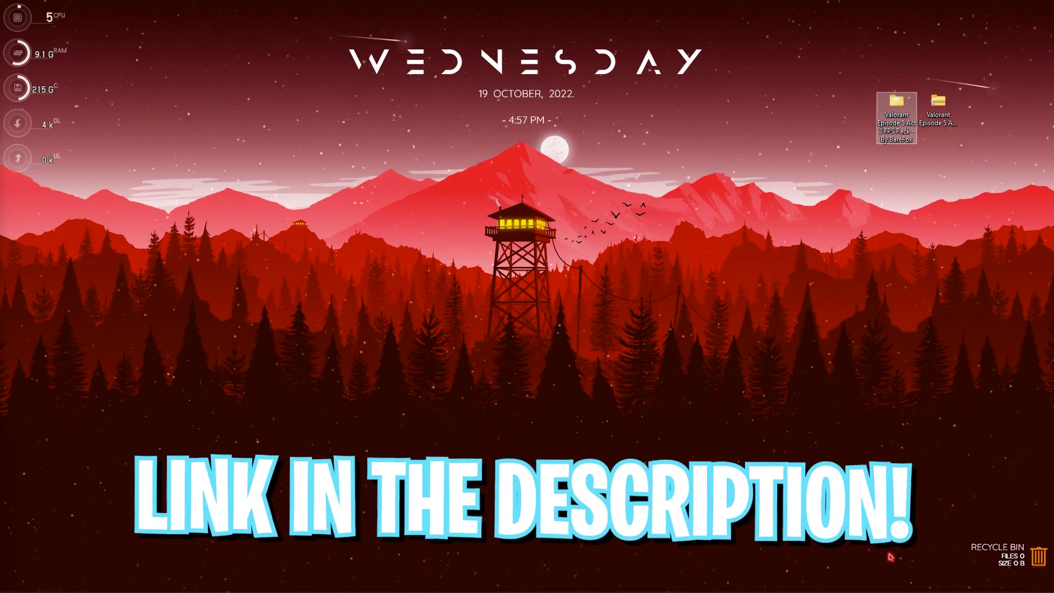
Switch to ExitLag, search its game list for valo and open Valorant's route settings.
left_click(928, 582)
left_click(895, 527)
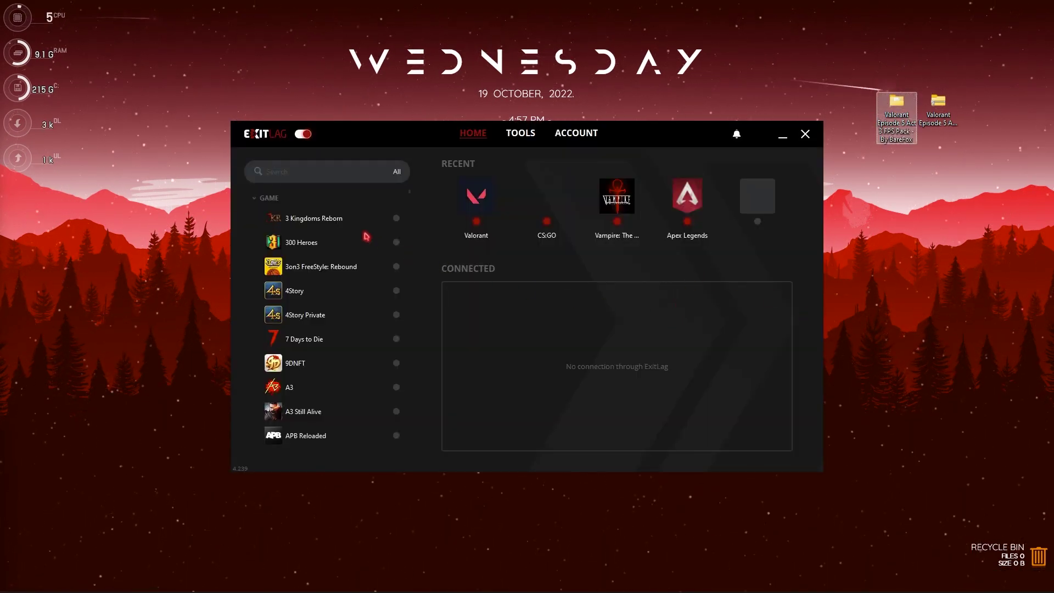
left_click(303, 176)
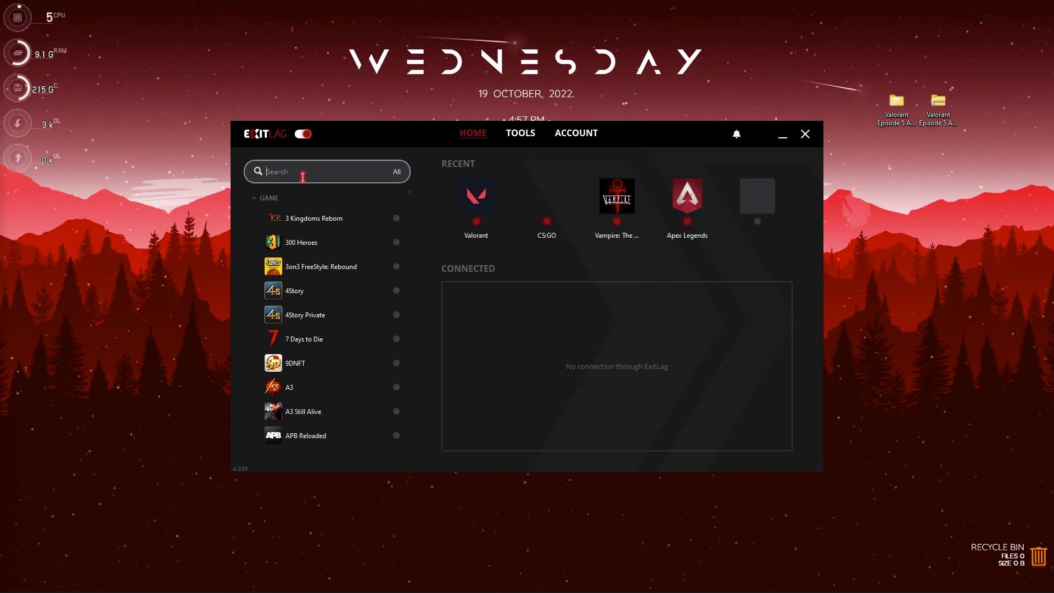
type("val")
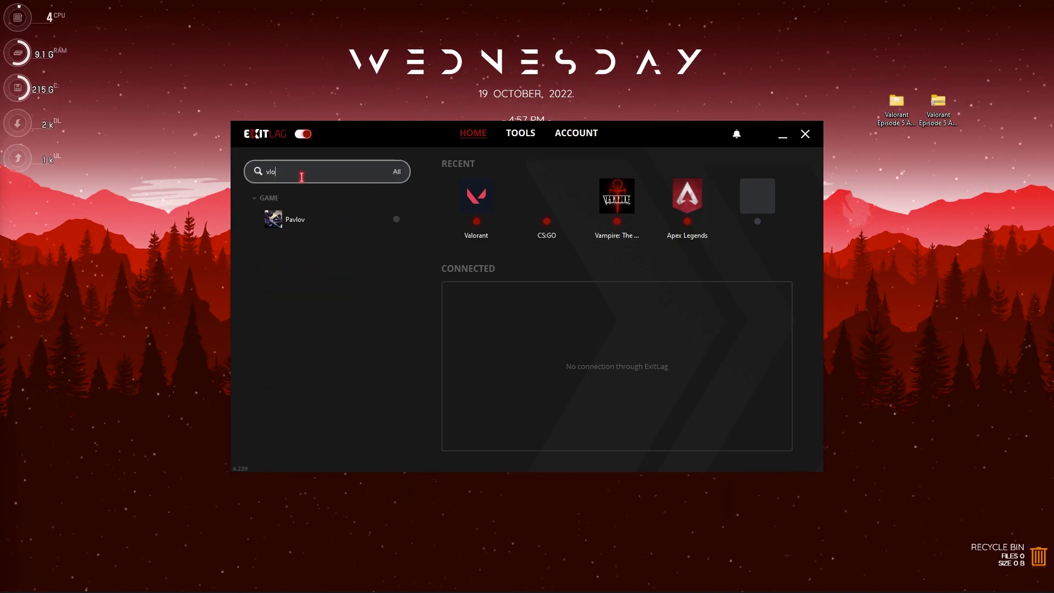
type("o")
left_click(476, 196)
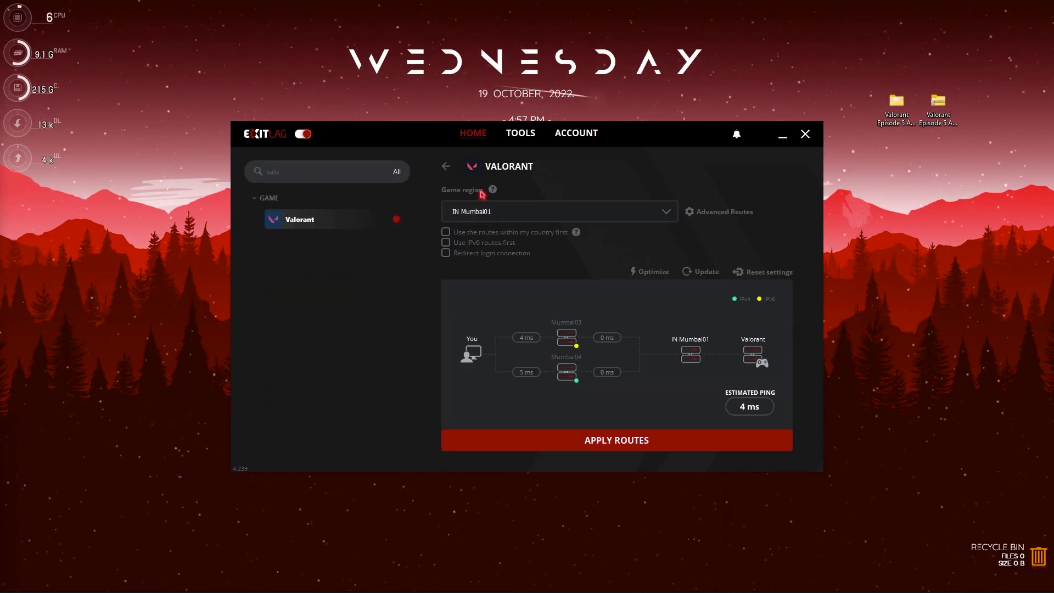
Look through the automatic and manual game region choices for Valorant, then close the region list.
left_click(505, 212)
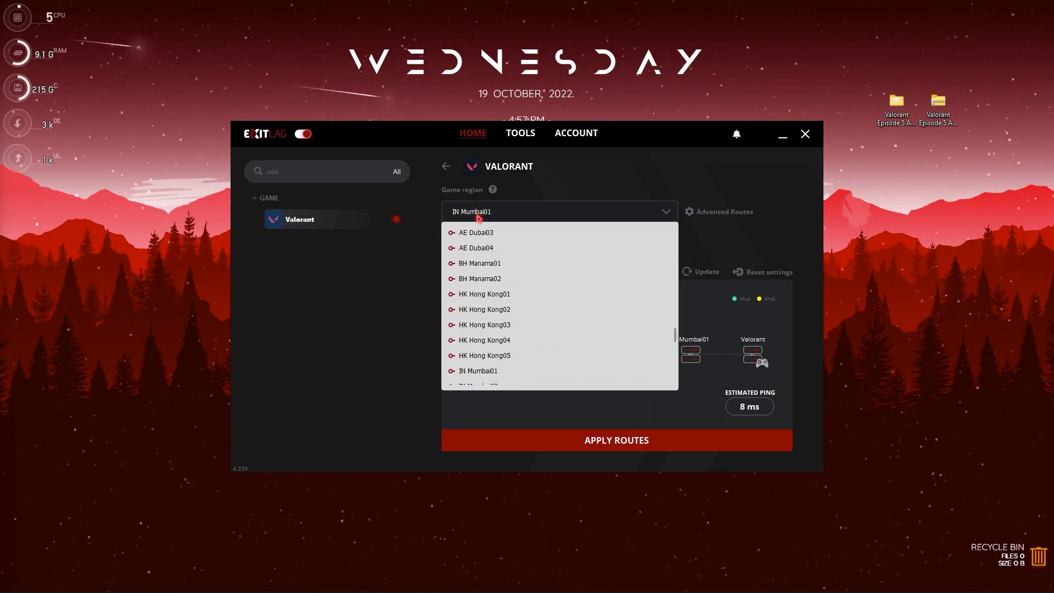
scroll(481, 280, "up", 8)
scroll(488, 258, "up", 5)
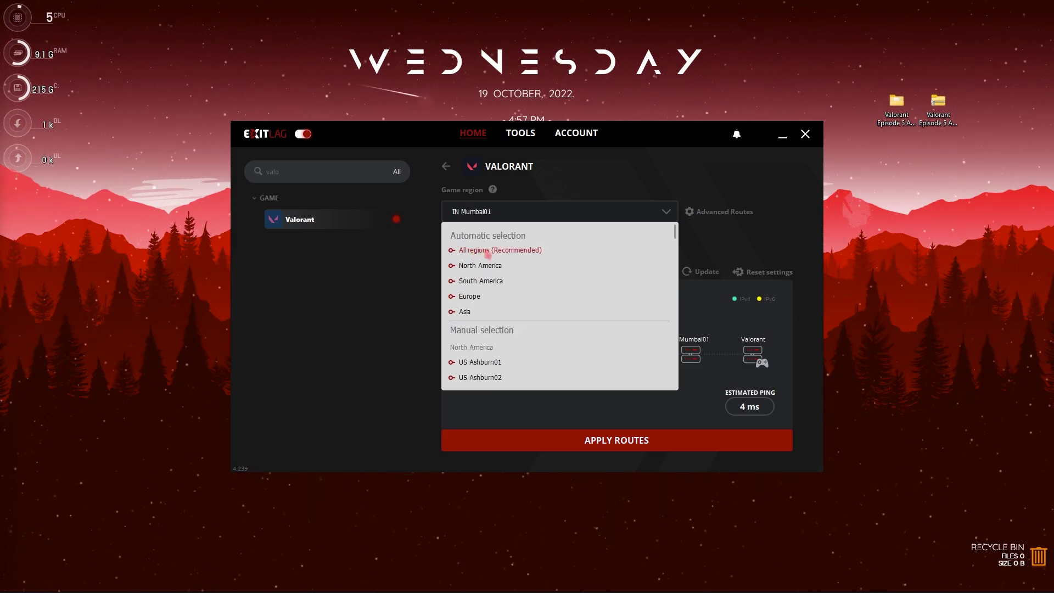
left_click(353, 262)
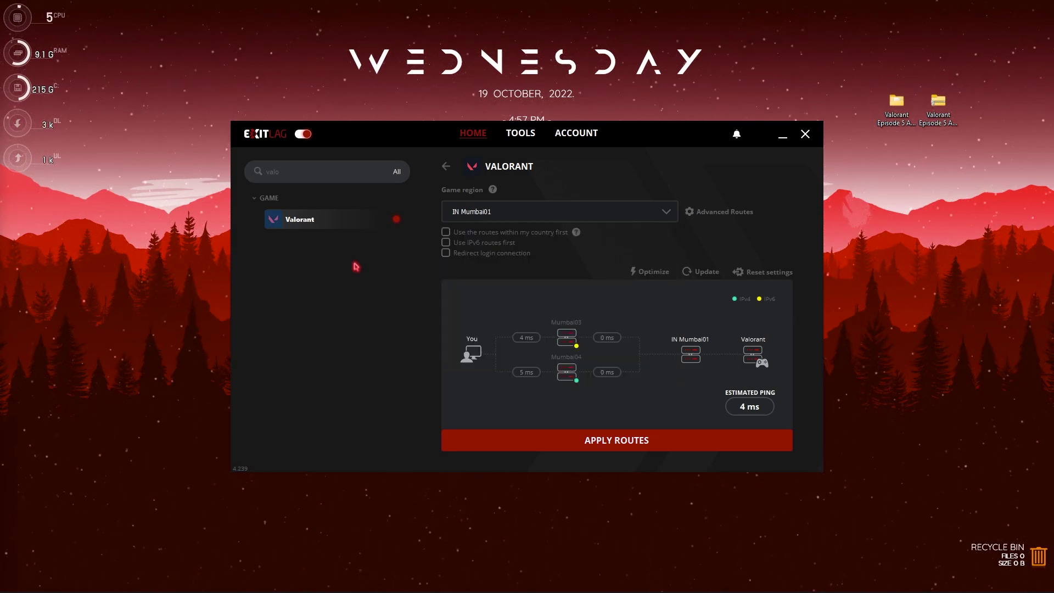
Enable Use the routes within my country first for Valorant, then optimize the routes and try to apply them.
left_click(459, 235)
left_click(653, 273)
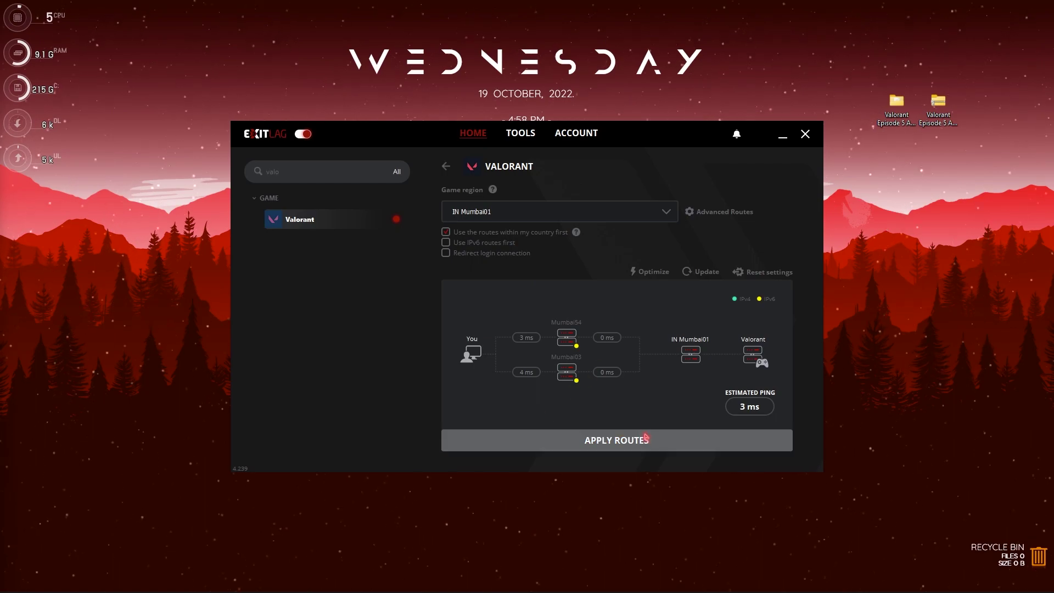
left_click(636, 437)
Examine ExitLag's account page and its General and FPS Boost settings, then return to the home page and close ExitLag.
left_click(550, 134)
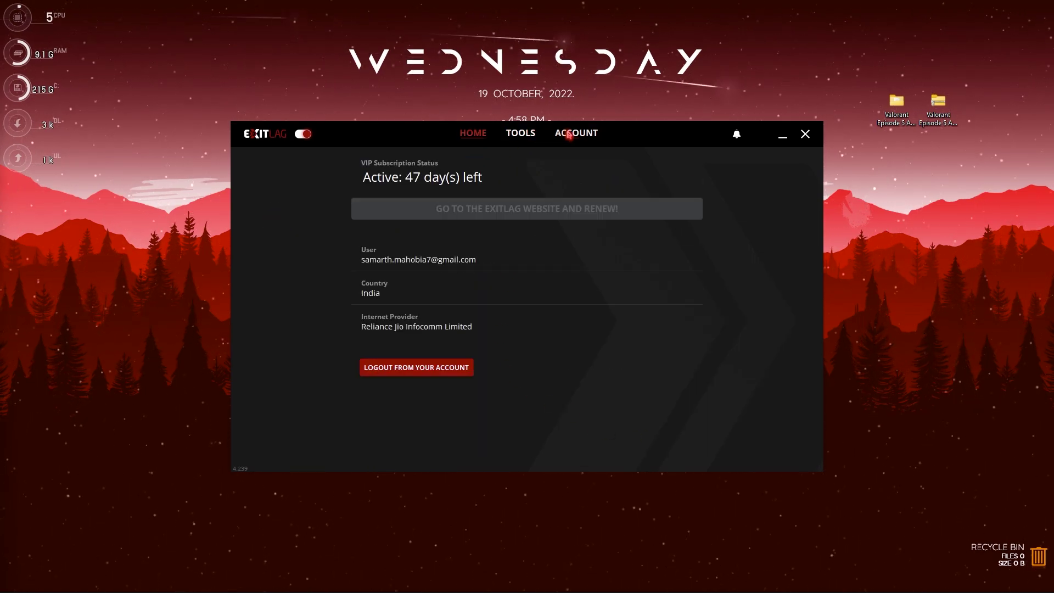
left_click(520, 134)
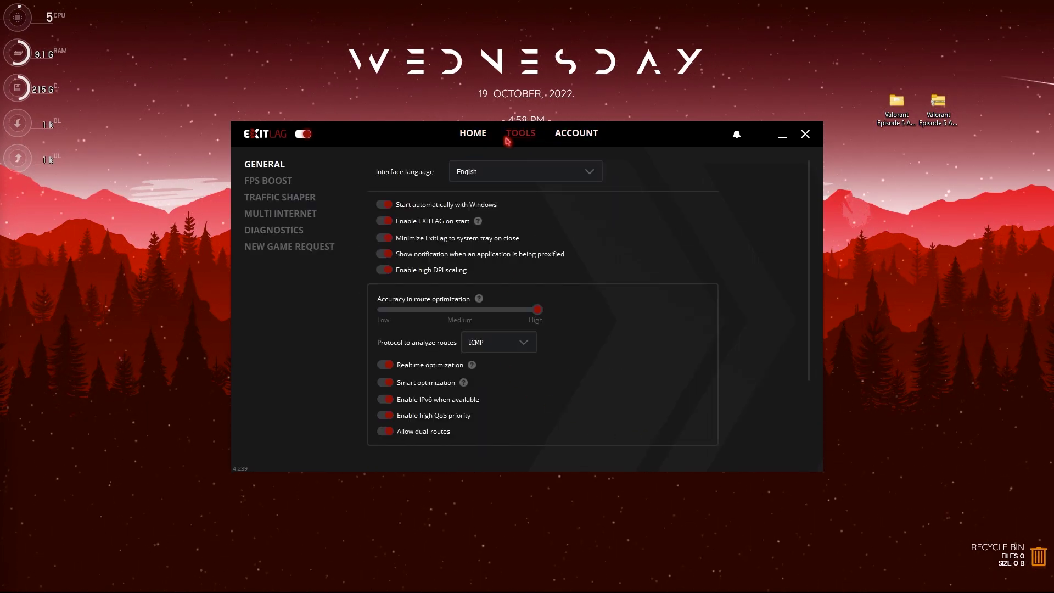
left_click(268, 183)
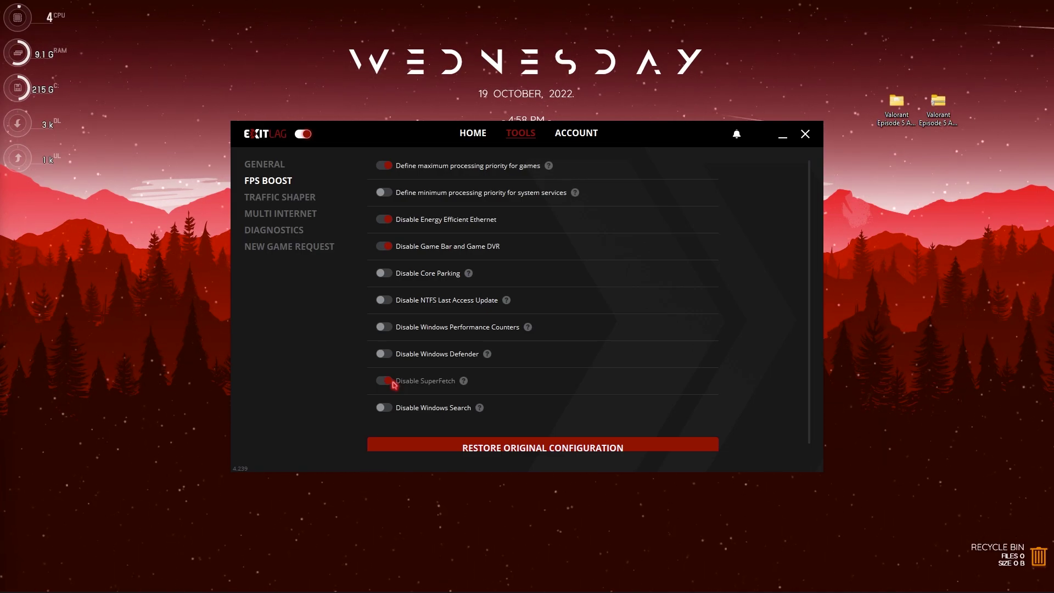
left_click(481, 136)
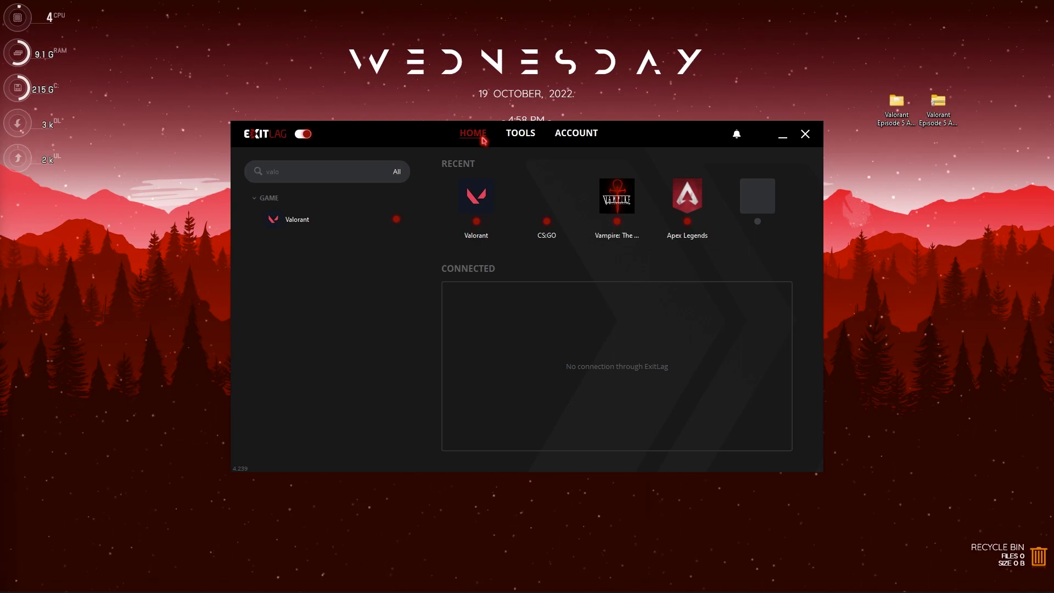
key("alt+F4")
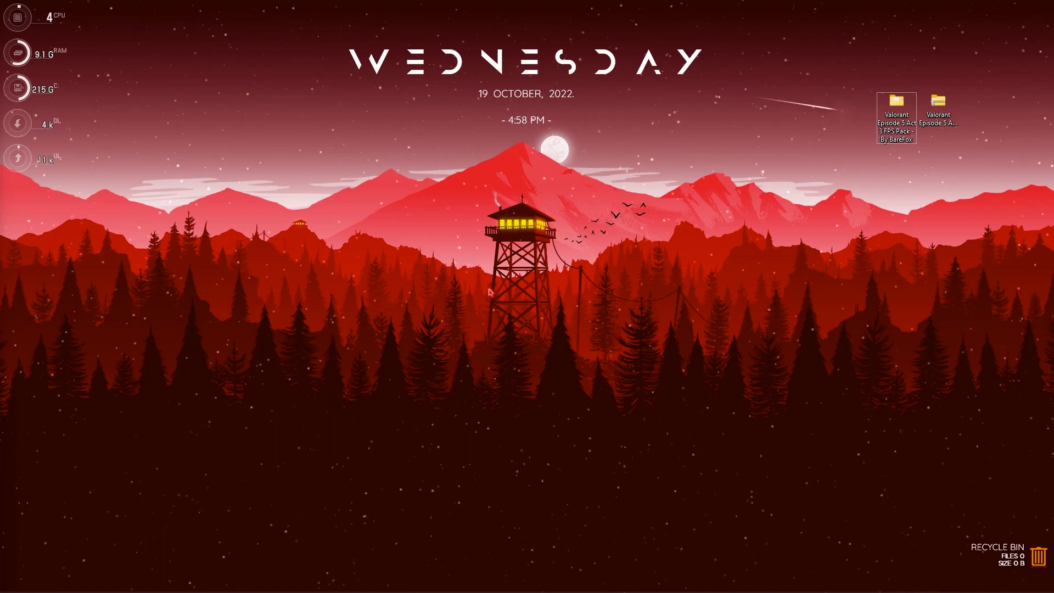
Search Windows for valorant and launch the VALORANT game.
key("super")
type("valorant")
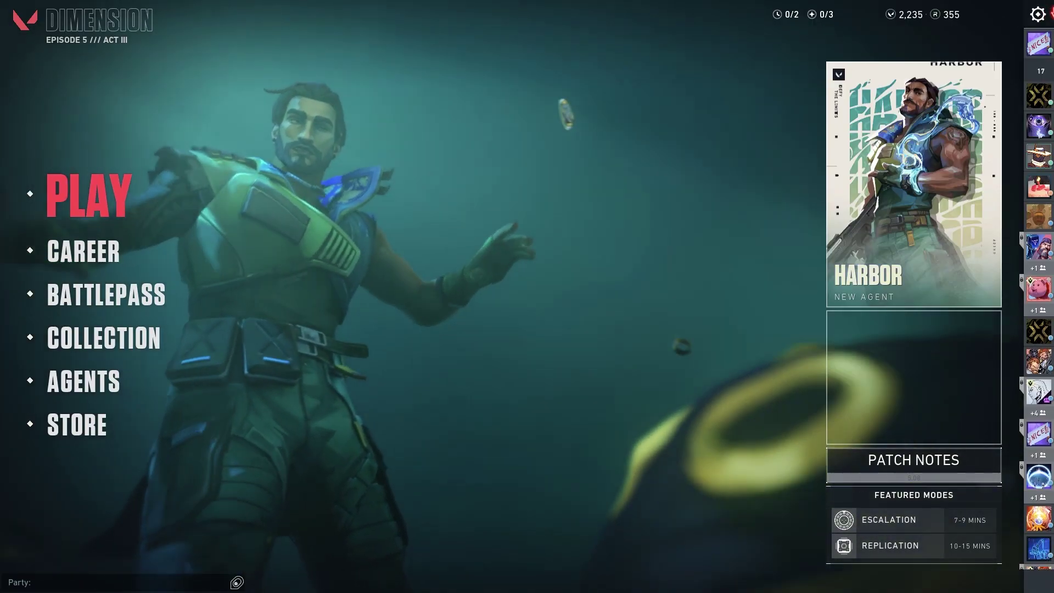
Open the game settings and examine the general options, including RawInputBuffer, Instability Indicators and Network Buffering.
key("Escape")
left_click(560, 231)
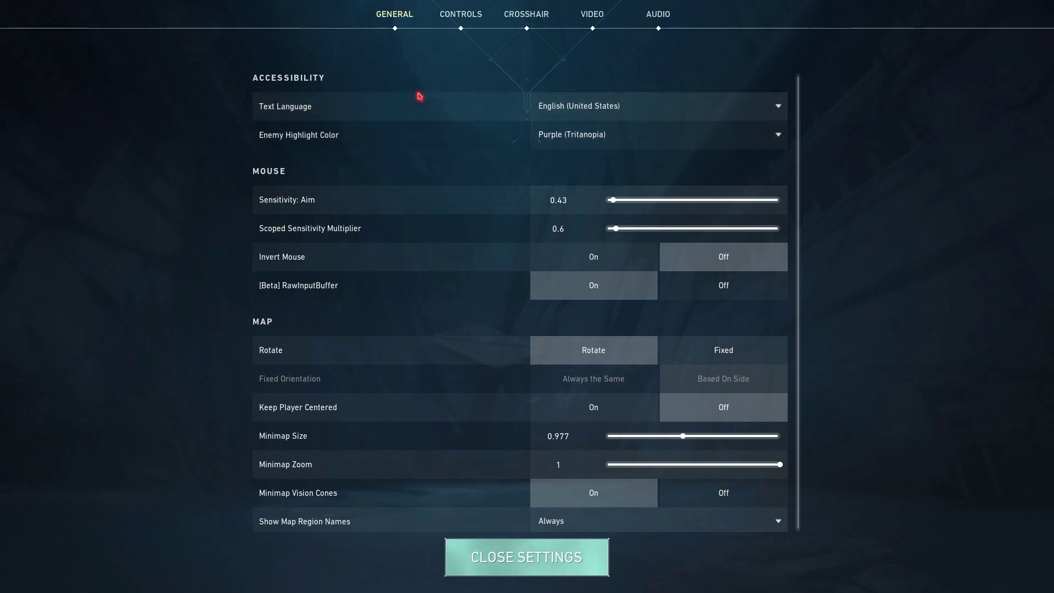
scroll(417, 258, "down", 5)
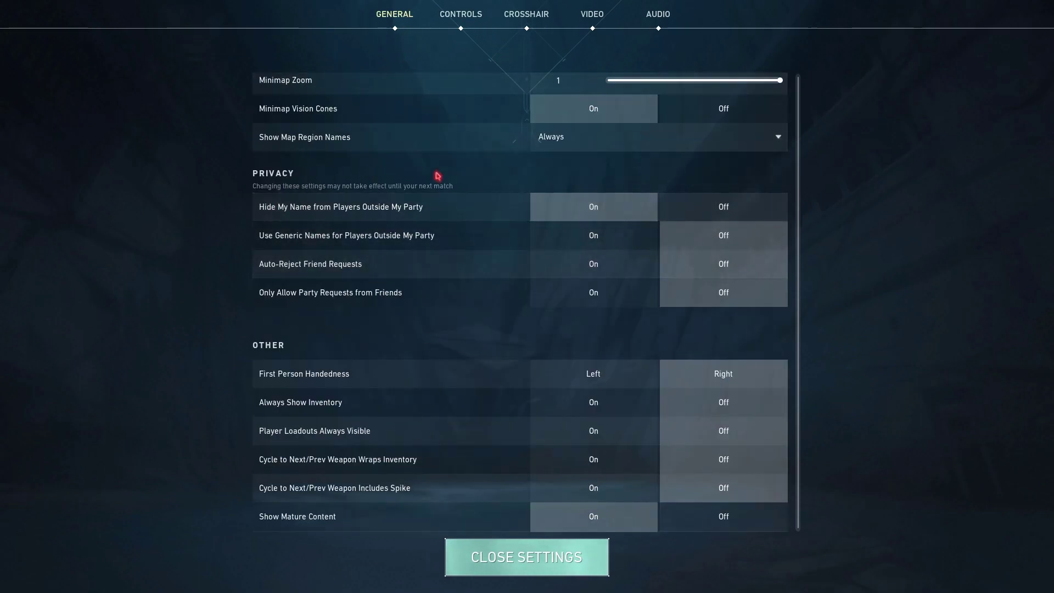
scroll(323, 324, "down", 1)
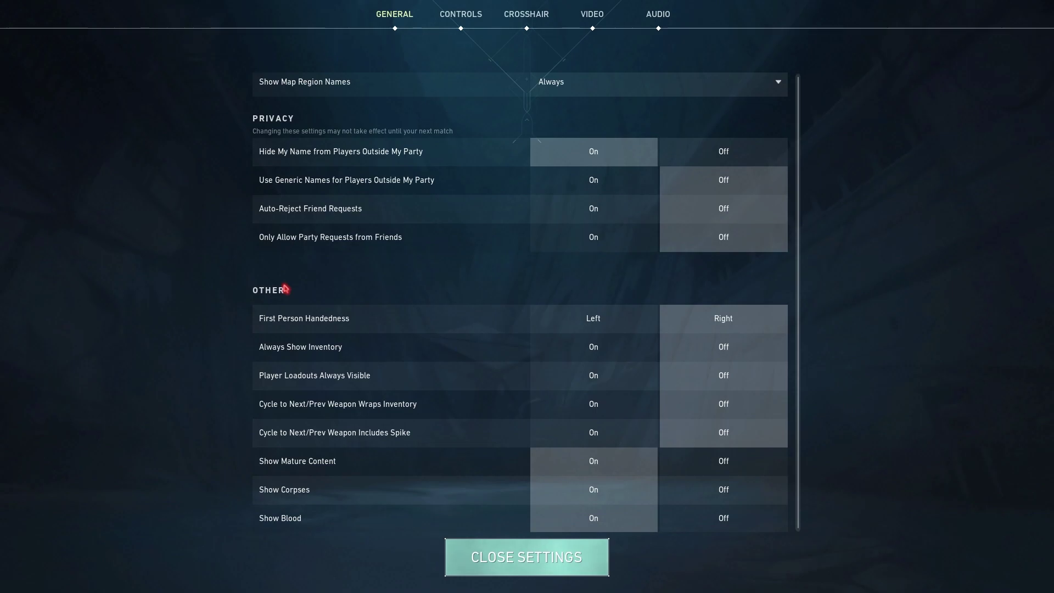
scroll(280, 274, "down", 1)
scroll(362, 337, "down", 1)
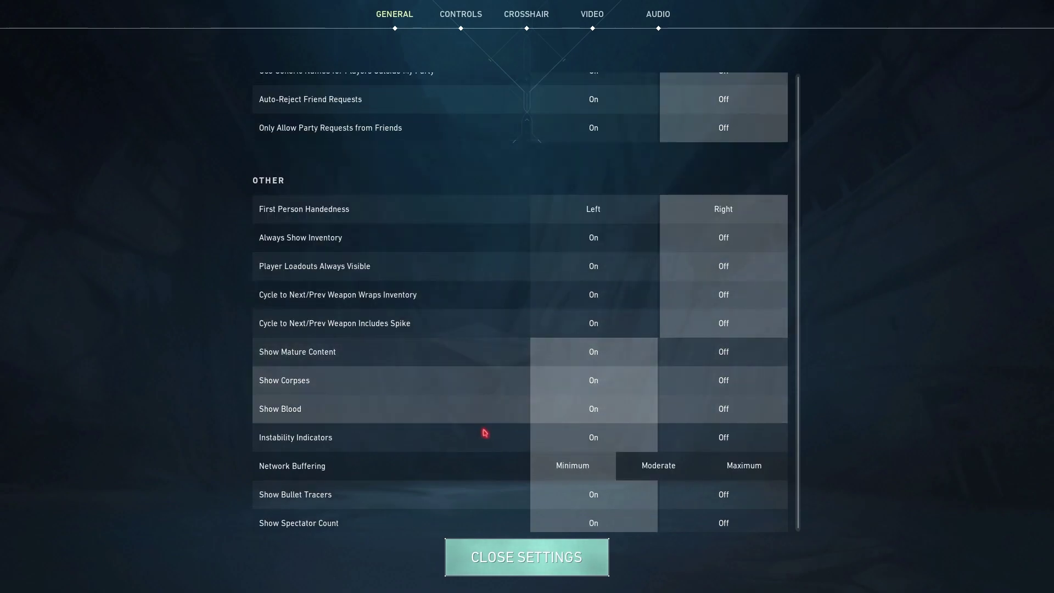
scroll(321, 472, "down", 1)
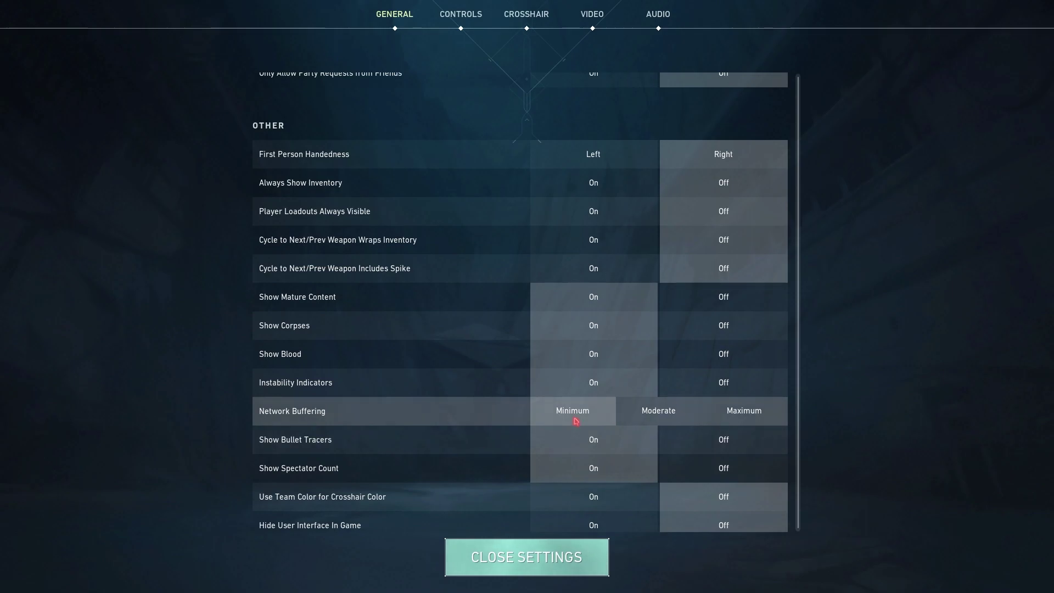
scroll(576, 421, "down", 2)
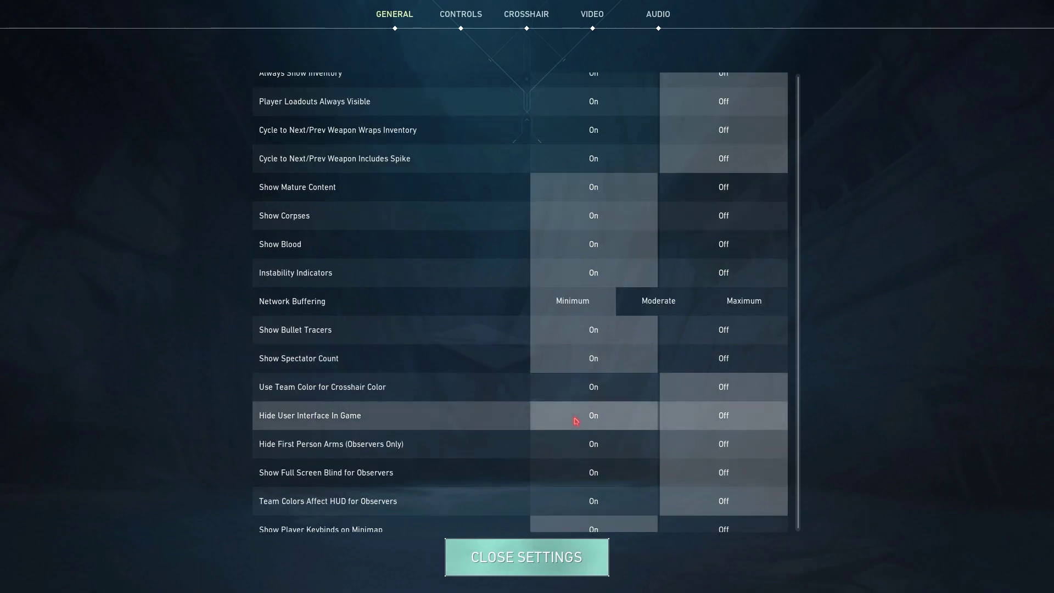
scroll(576, 421, "down", 3)
scroll(576, 418, "up", 15)
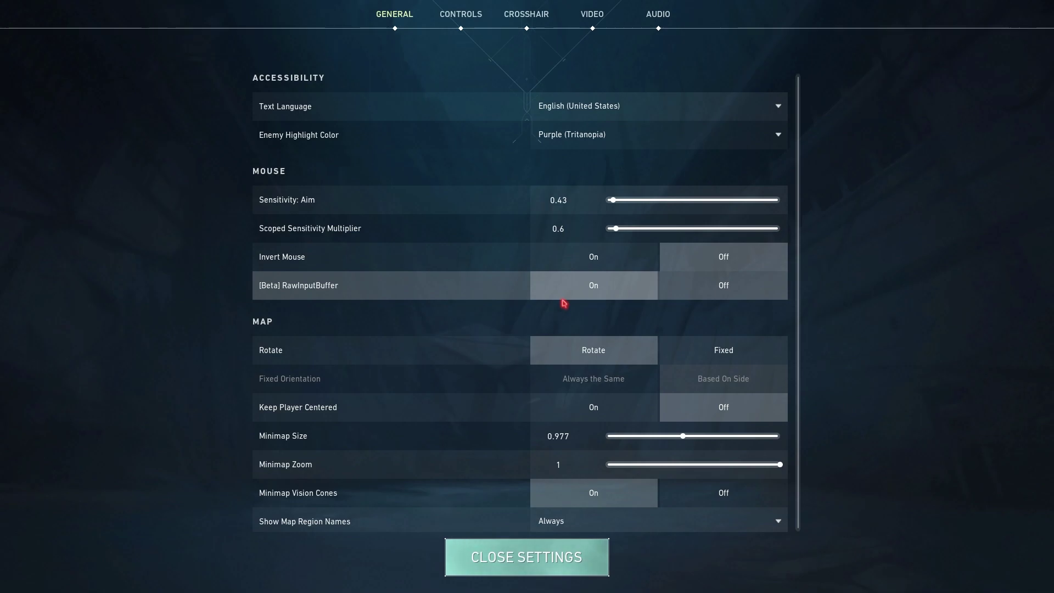
Review the FPS limits and NVIDIA Reflex Low Latency choices in the general video settings, then open the graphics quality settings.
left_click(590, 13)
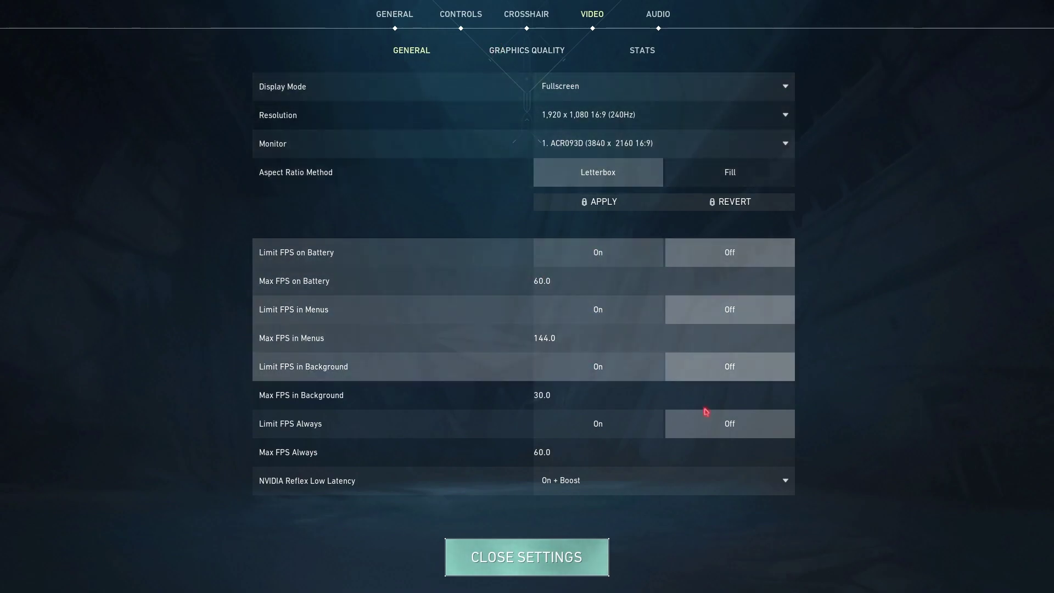
mouse_move(319, 484)
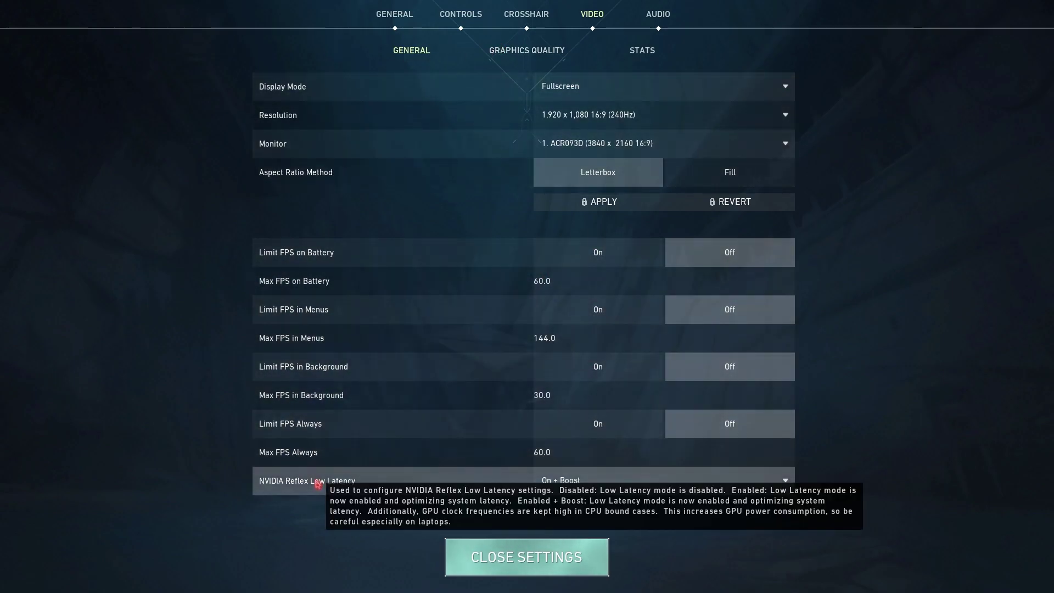
left_click(604, 483)
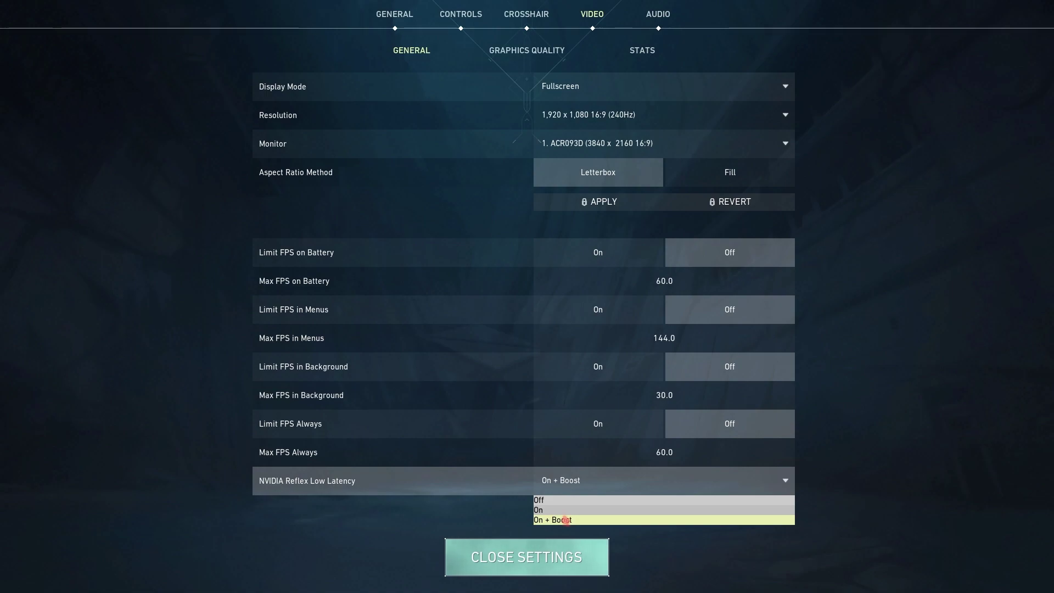
left_click(564, 488)
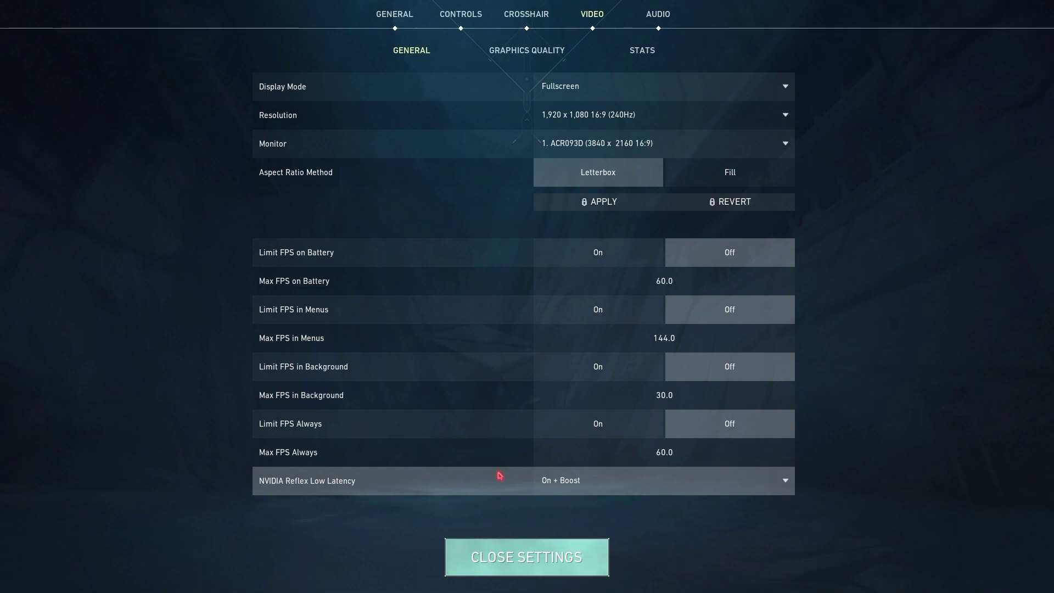
left_click(513, 53)
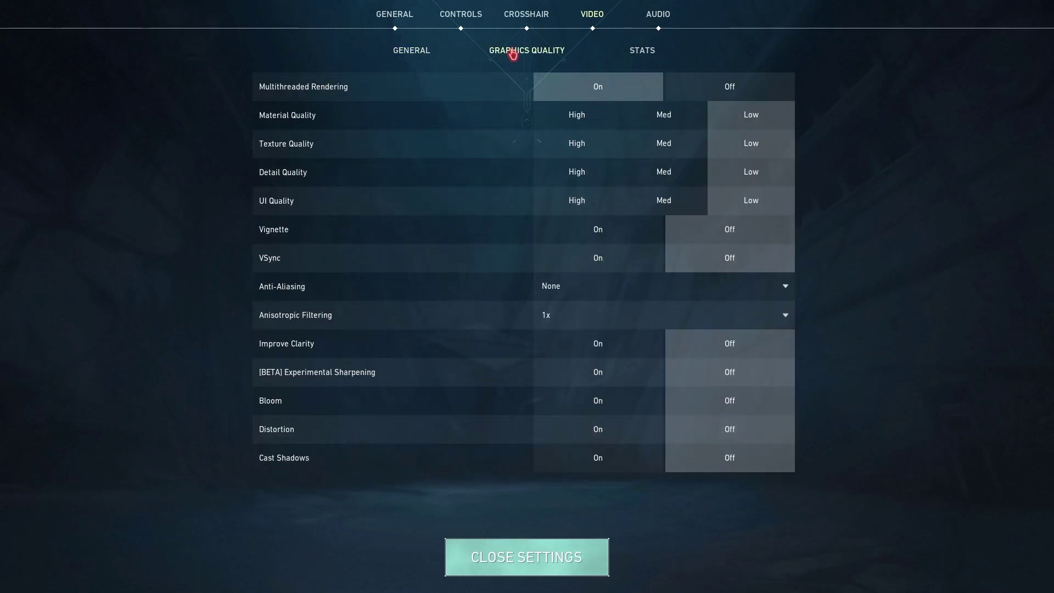